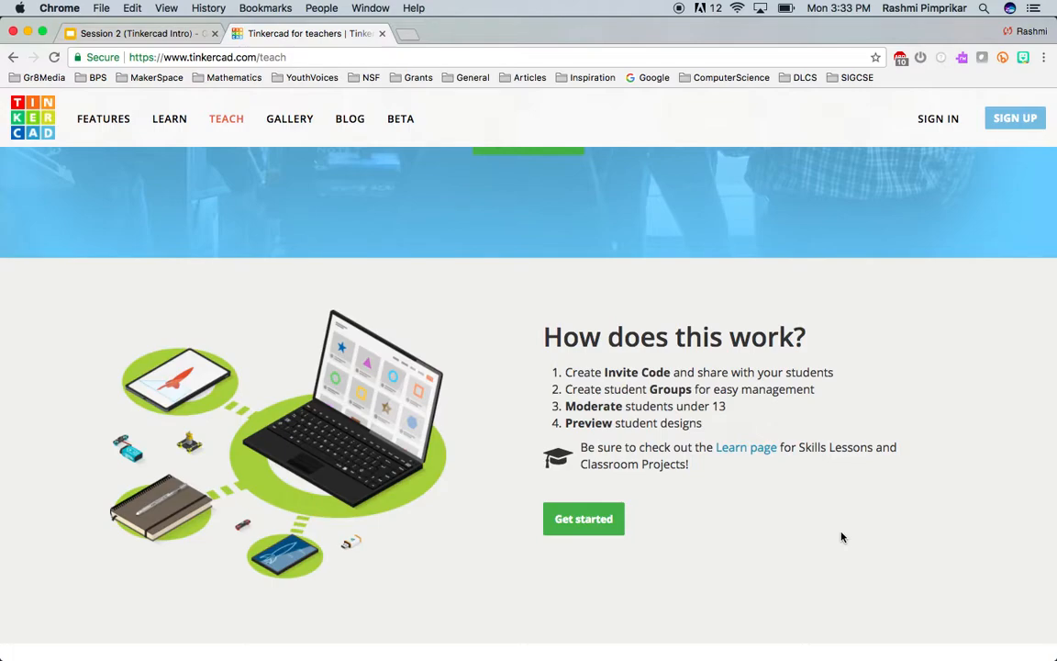
Sign in to the Tinkercad account with the account's e-mail and password
scroll(843, 537, "down", 1)
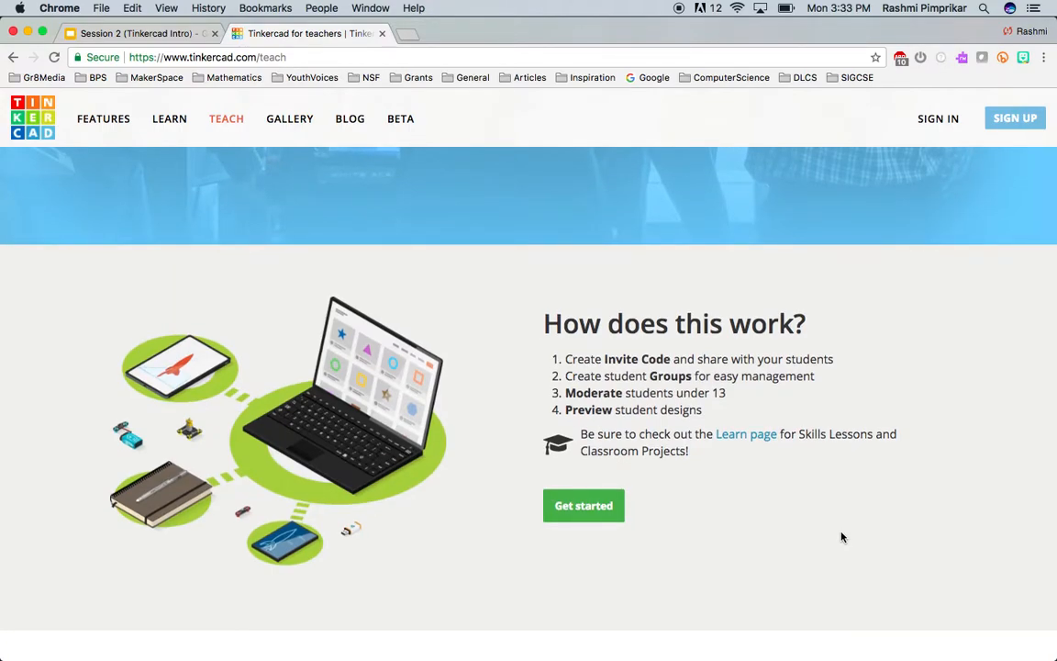
scroll(843, 537, "up", 5)
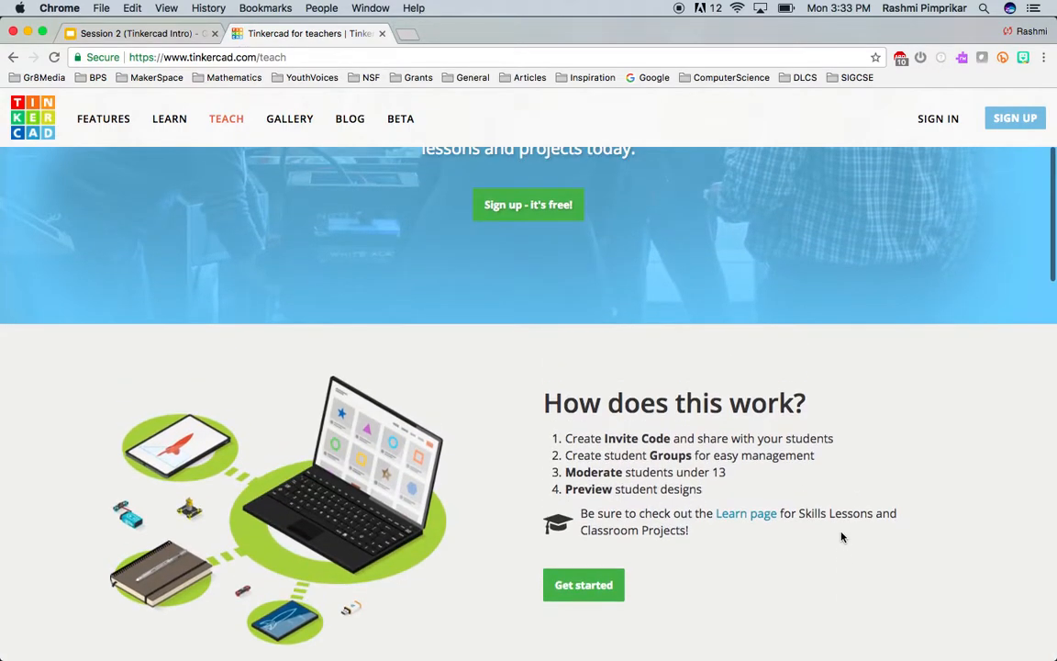
scroll(843, 537, "up", 3)
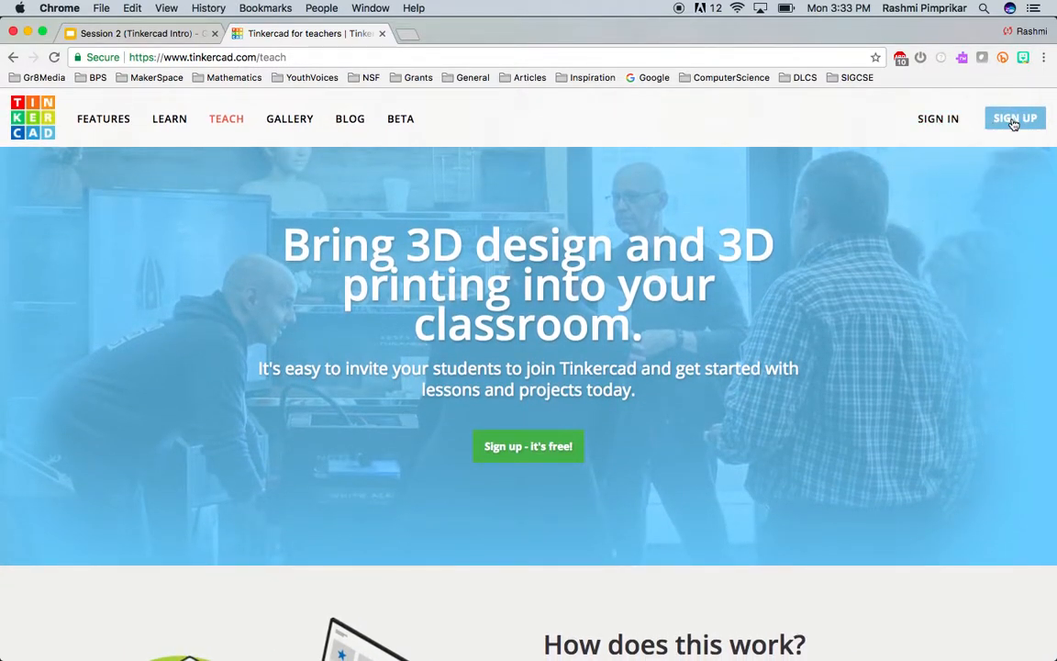
left_click(946, 126)
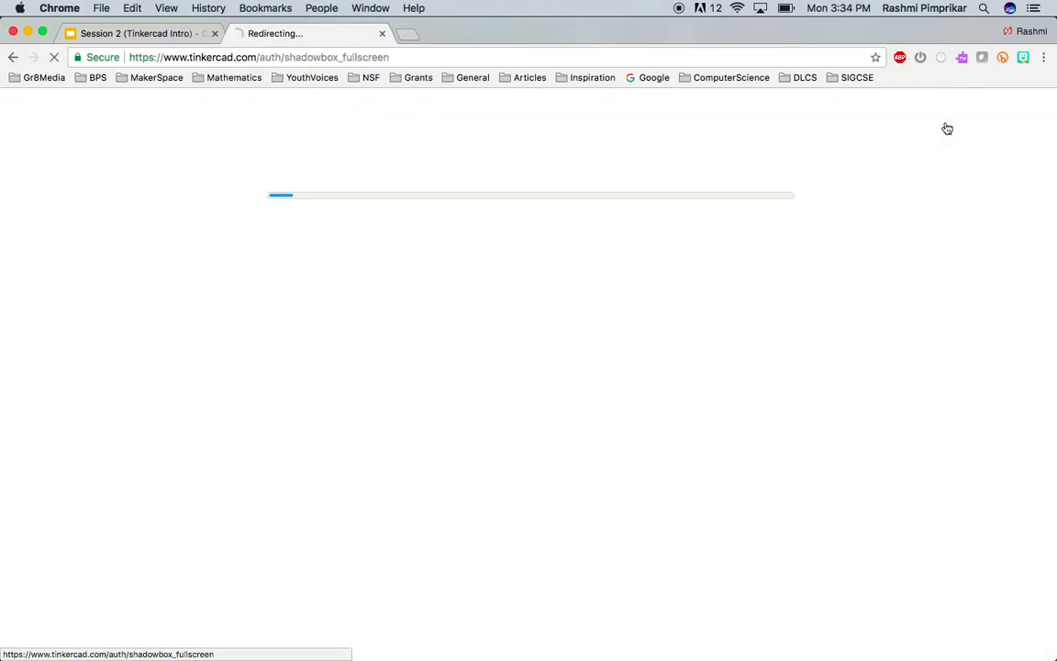
left_click(564, 250)
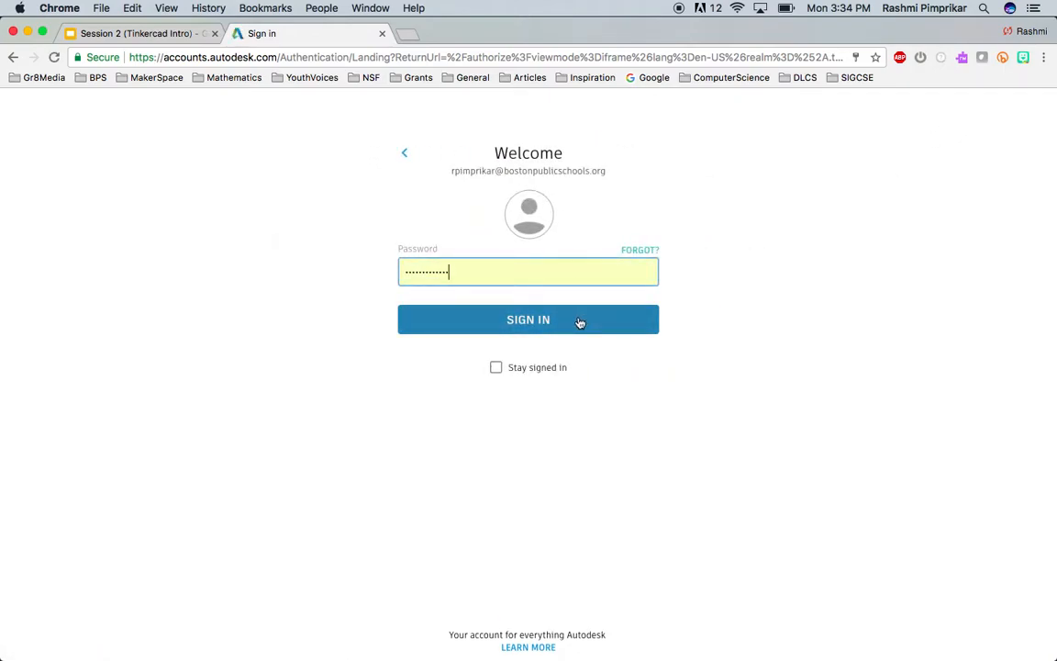
left_click(580, 321)
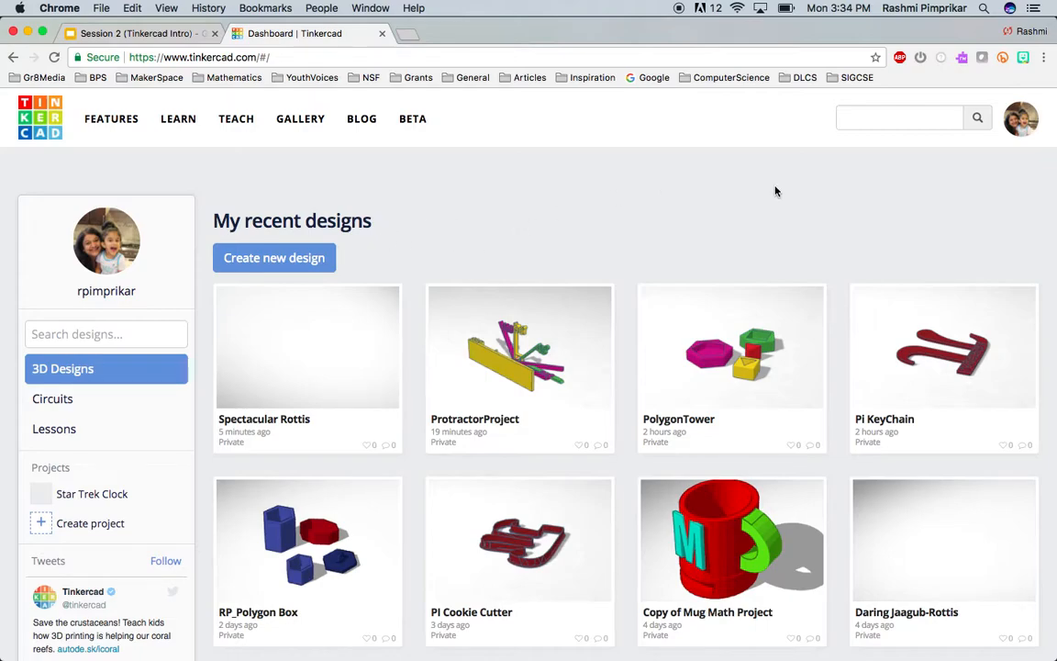
Open the account's profile settings, examine the profile information, and return to the dashboard
left_click(1022, 125)
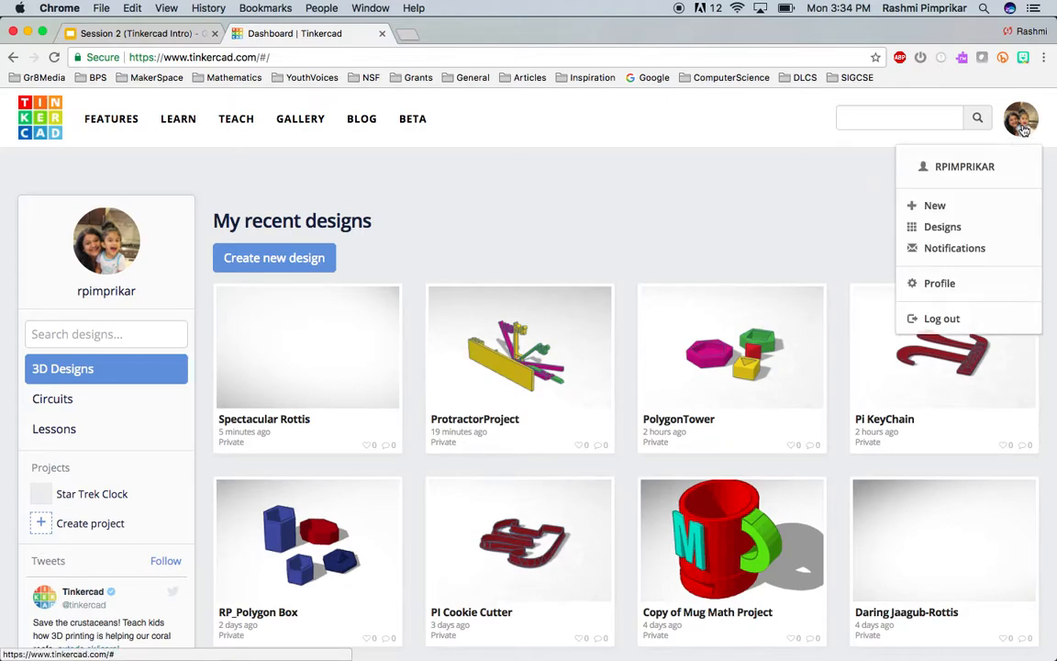
left_click(954, 285)
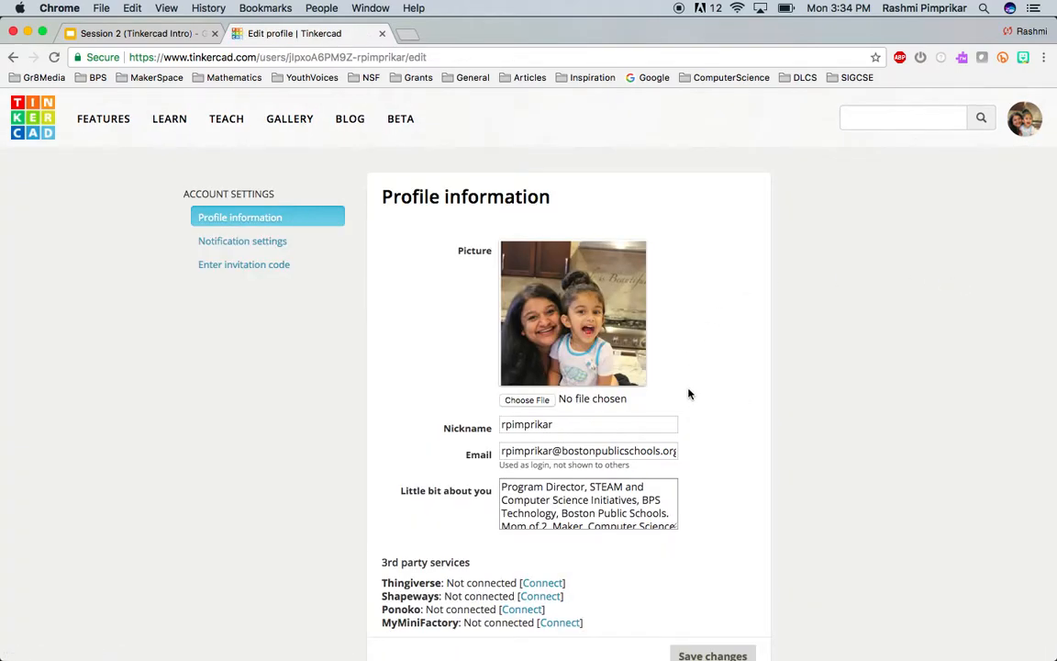
scroll(697, 477, "down", 3)
scroll(702, 539, "up", 1)
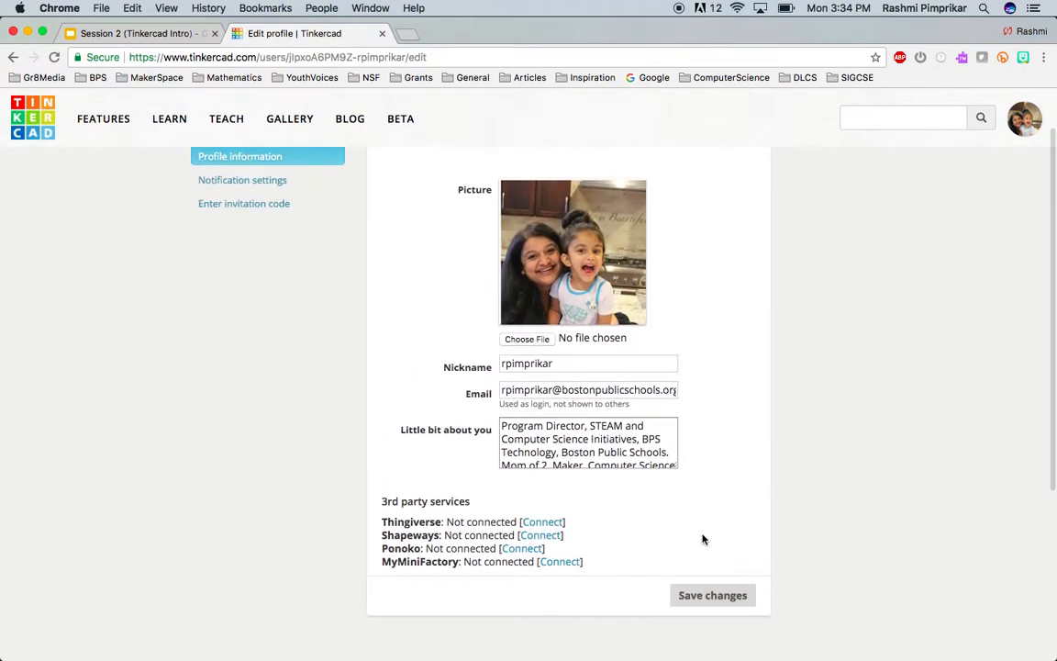
scroll(702, 539, "down", 1)
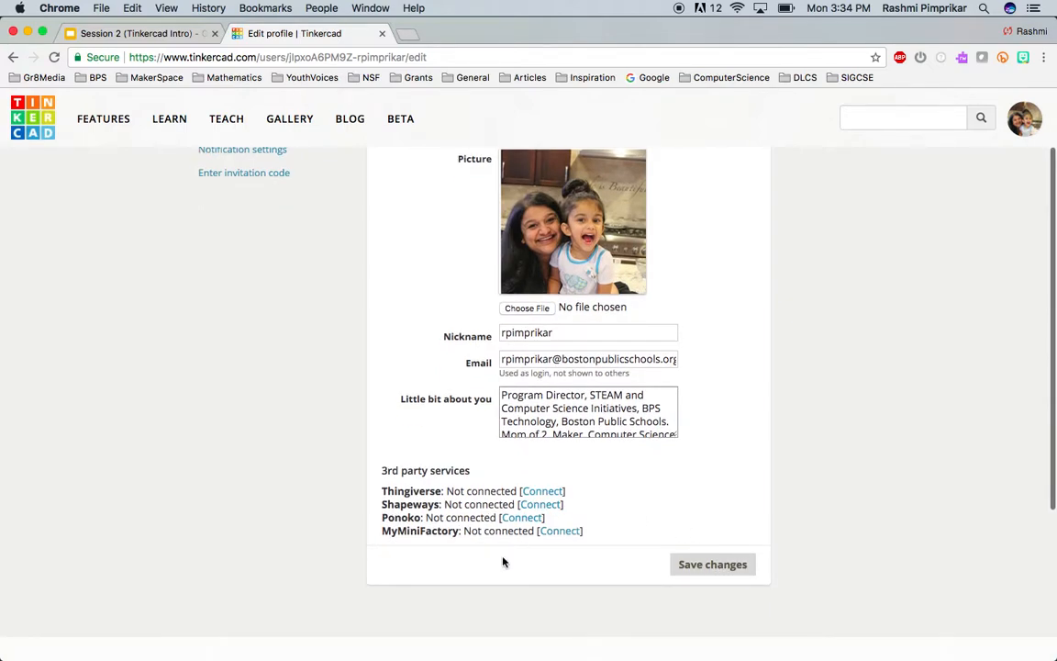
scroll(503, 562, "up", 2)
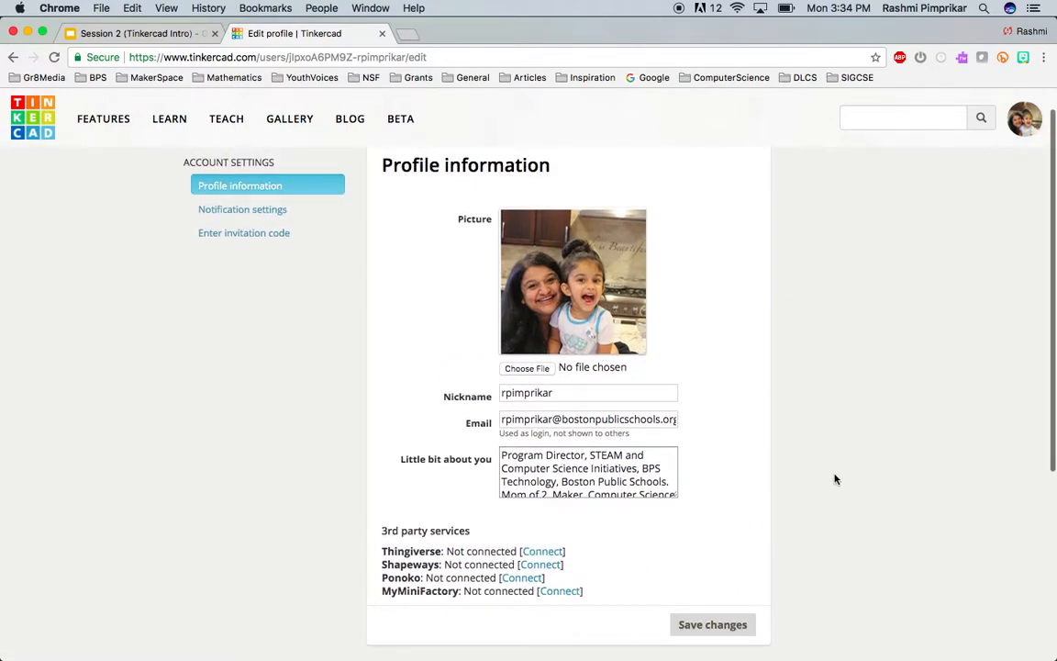
left_click(14, 56)
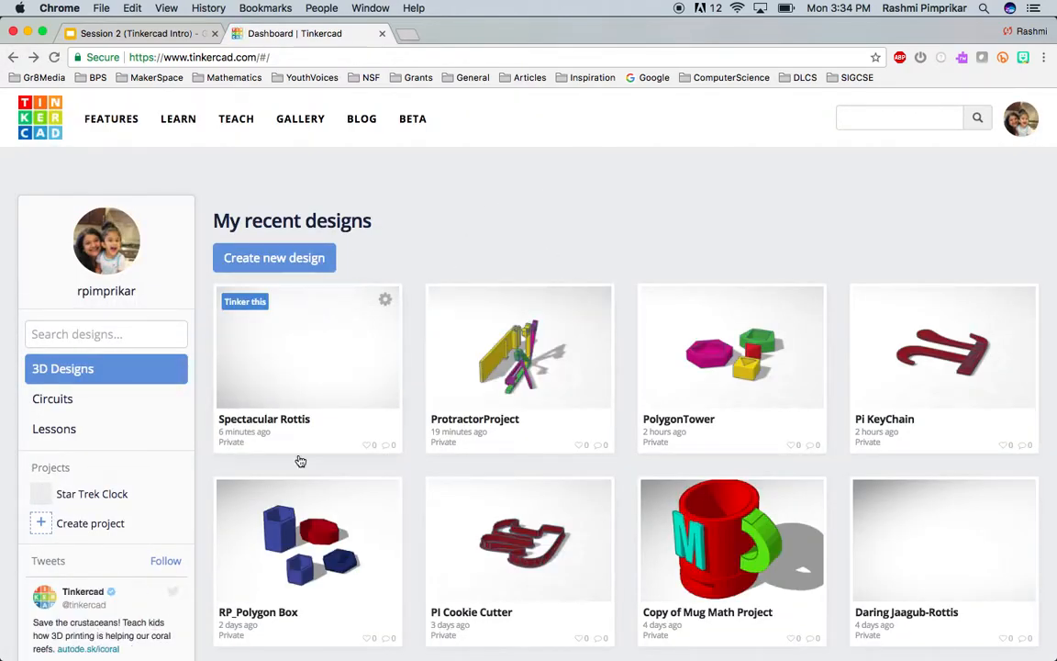
Create a new 3D design and rename it MyFirstProject
left_click(316, 260)
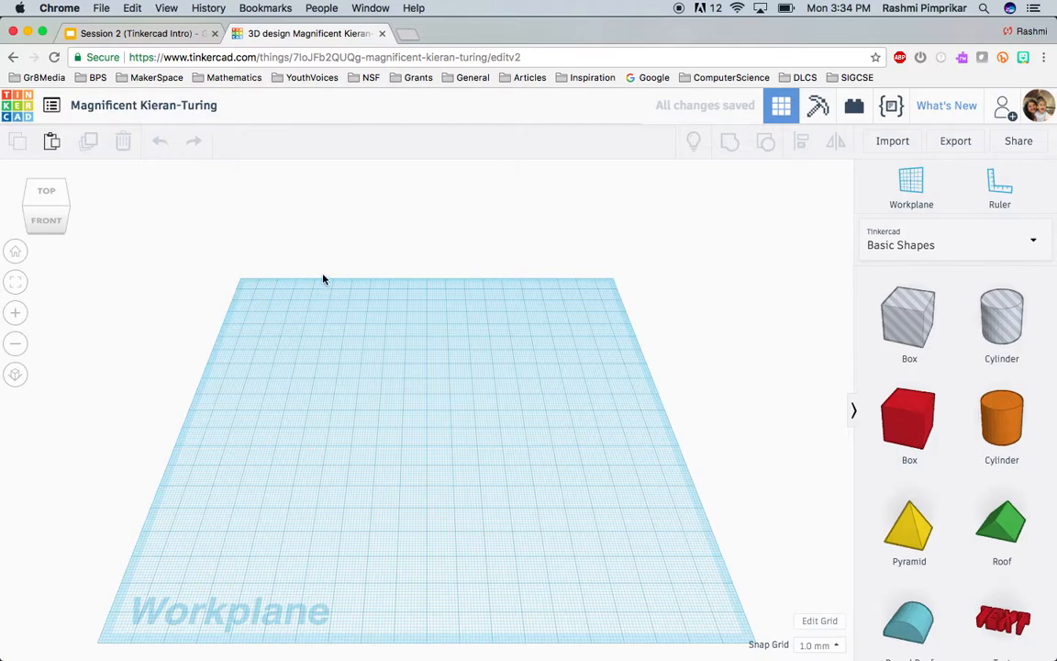
left_click(190, 106)
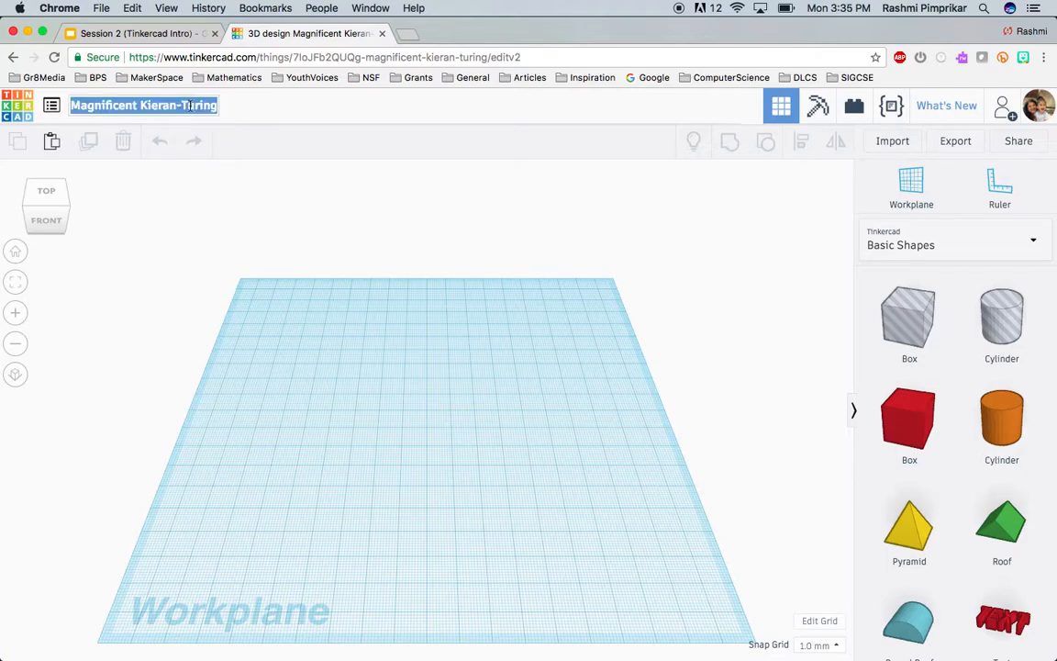
type("M")
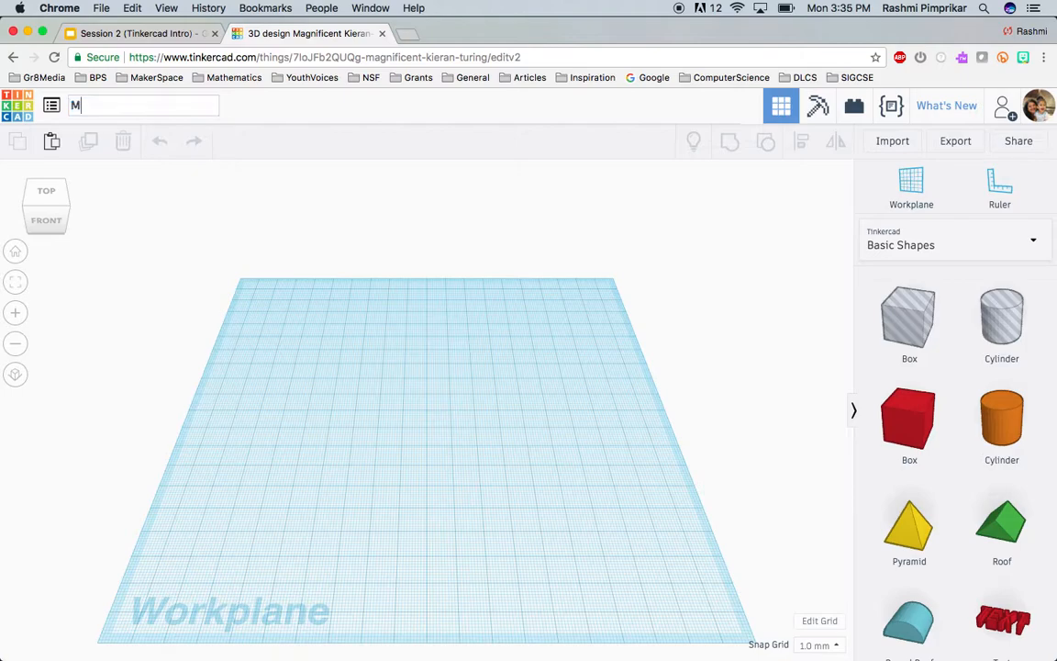
type("yFirstProject")
Zoom the empty workplane in and out, restore the home view, and close the stray VLC window
left_click_drag(539, 548, 521, 495)
left_click(17, 316)
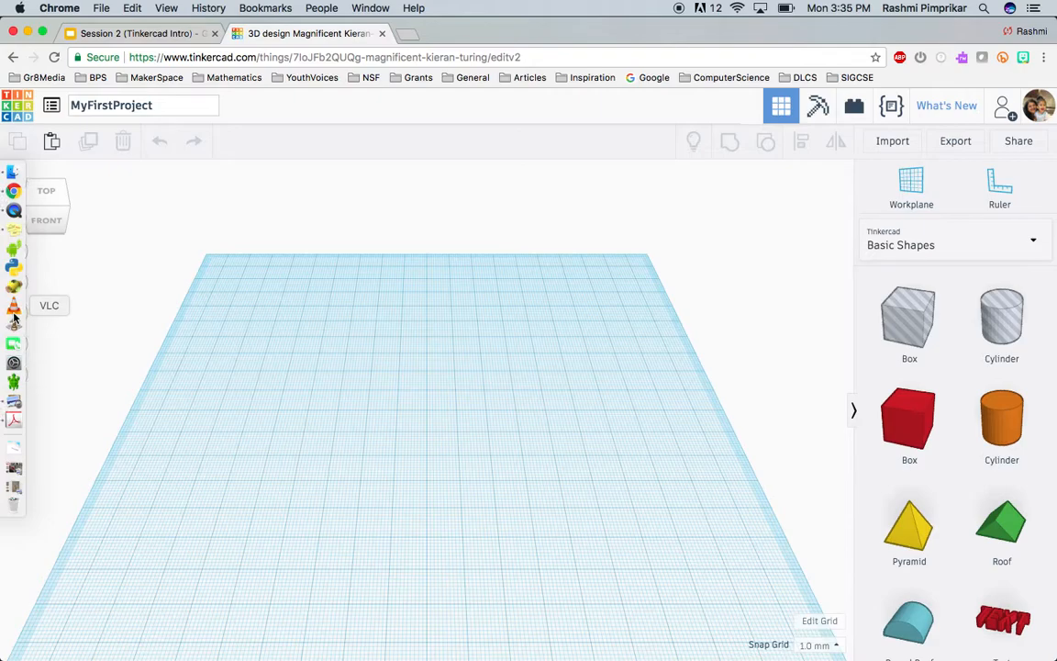
left_click(16, 313)
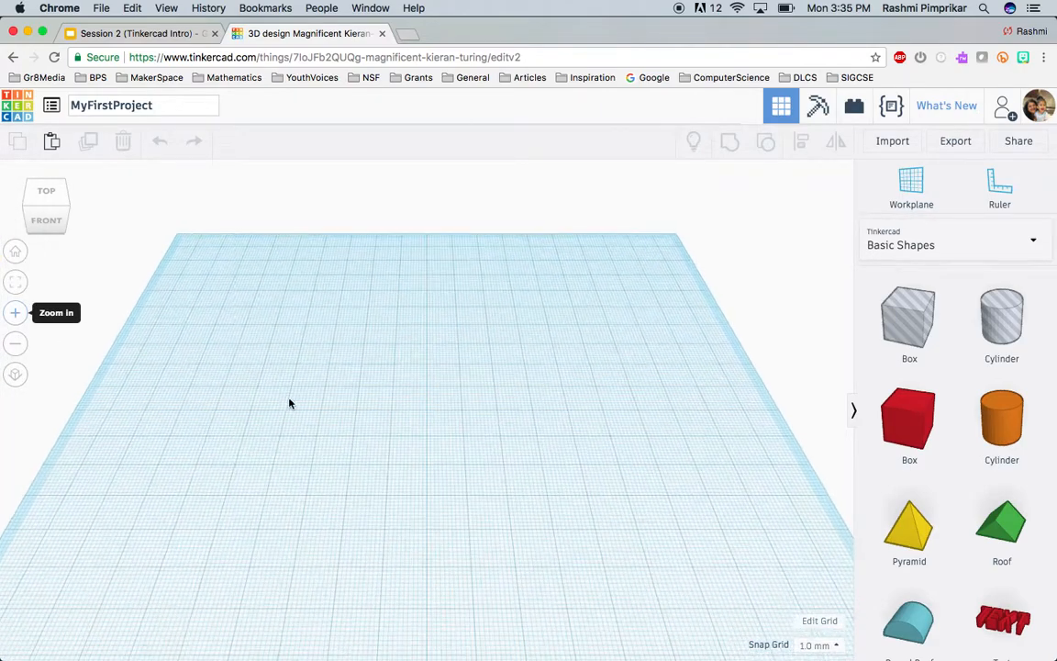
left_click(14, 348)
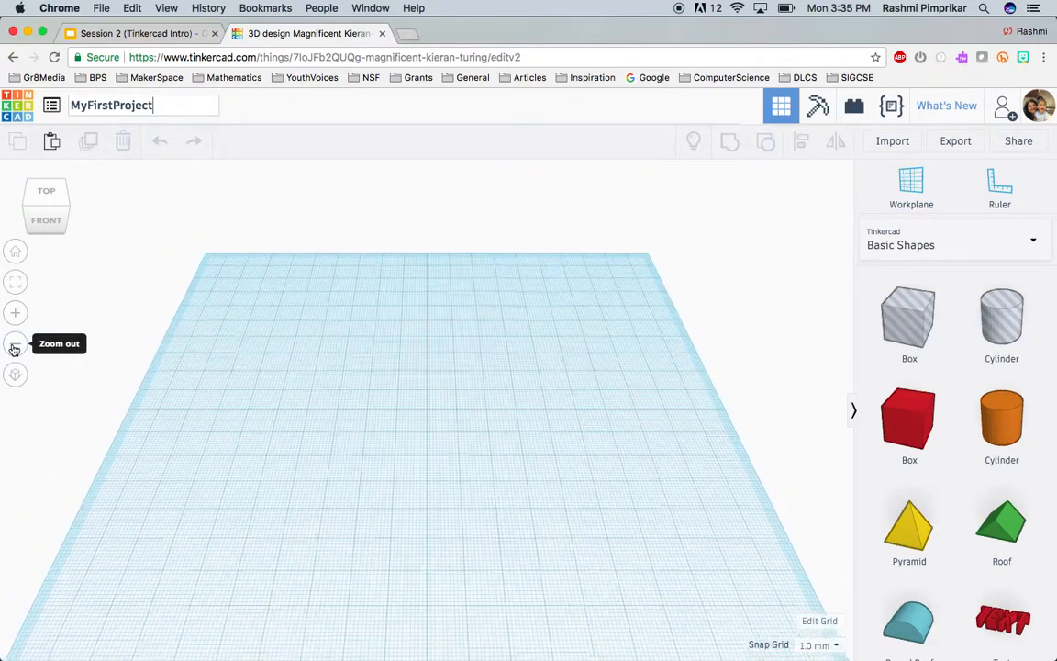
left_click(18, 256)
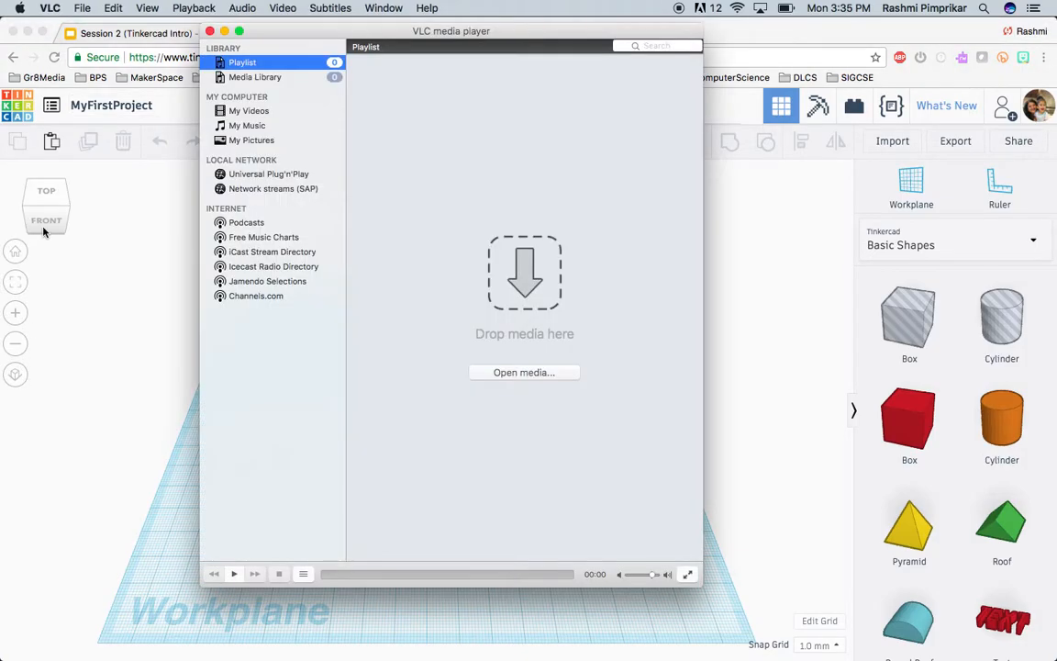
left_click(209, 32)
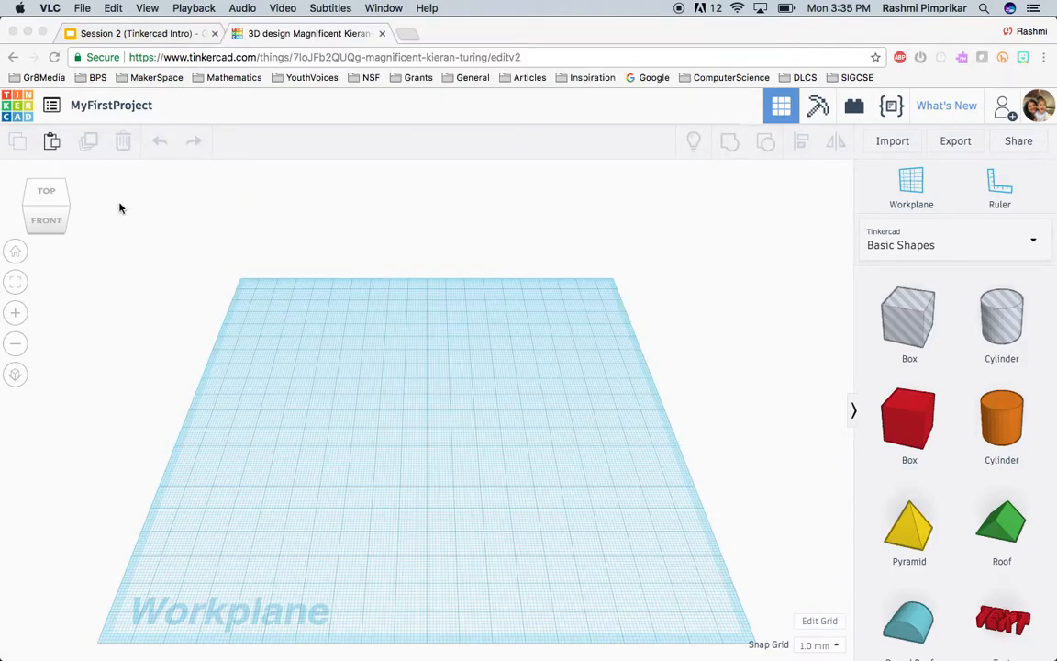
Place a solid orange cylinder near the middle of the workplane from the top view, and leave it deselected
left_click(46, 210)
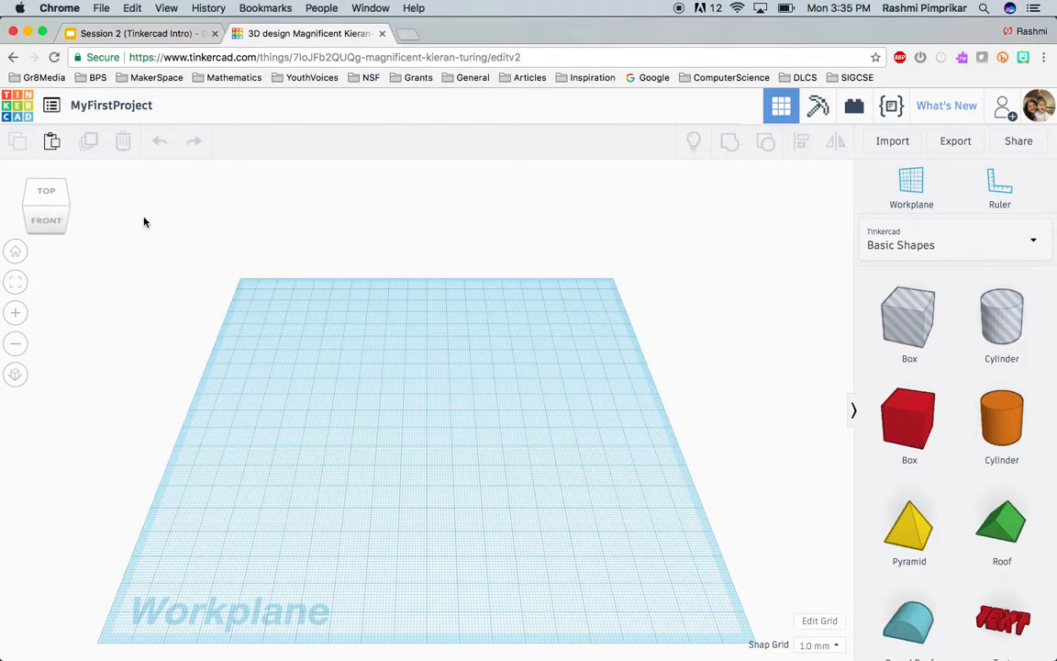
left_click(47, 194)
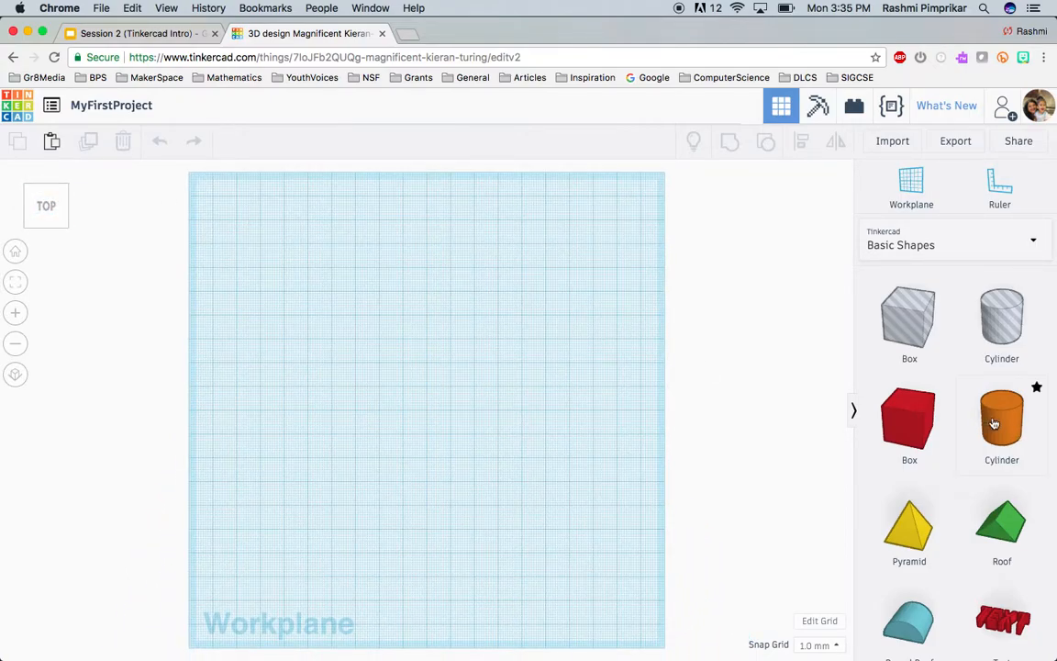
mouse_move(58, 205)
left_mouse_down()
mouse_move(59, 189)
mouse_move(59, 200)
left_mouse_up()
left_click_drag(1026, 421, 452, 424)
left_click(744, 495)
Examine the cylinder on the workplane from the top, the front, below and angled views
left_click(46, 194)
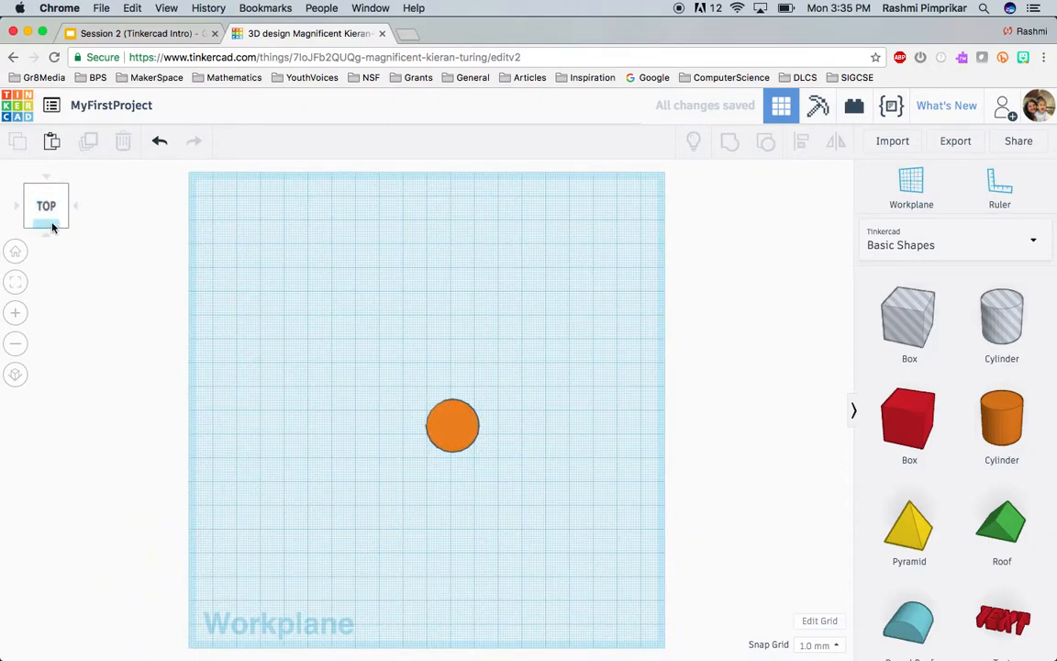
left_click(50, 231)
left_click(44, 189)
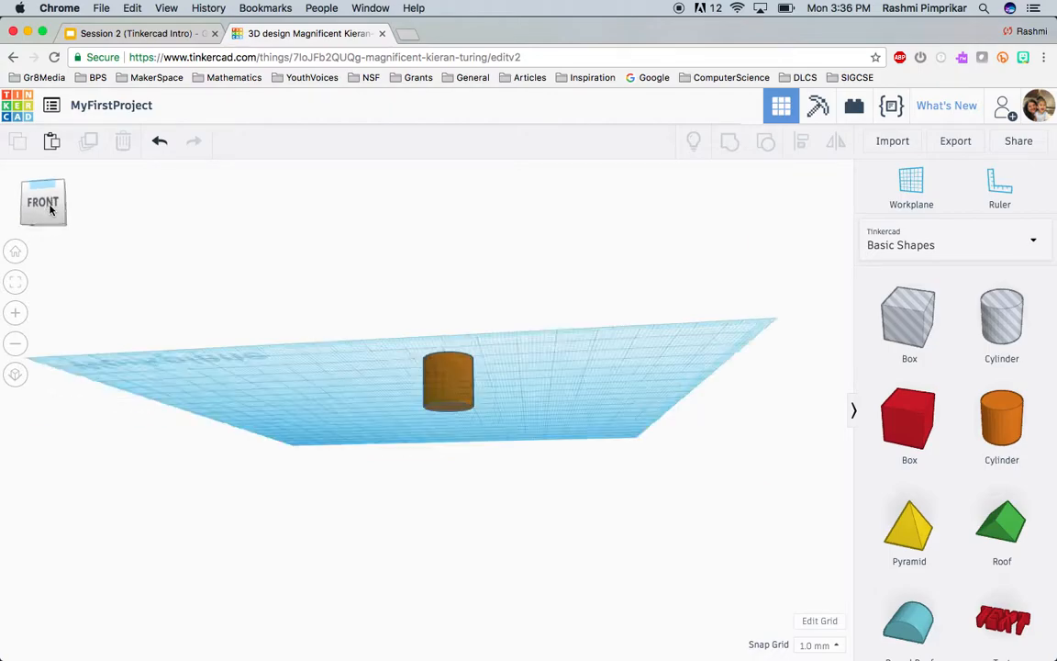
left_click_drag(53, 193, 67, 221)
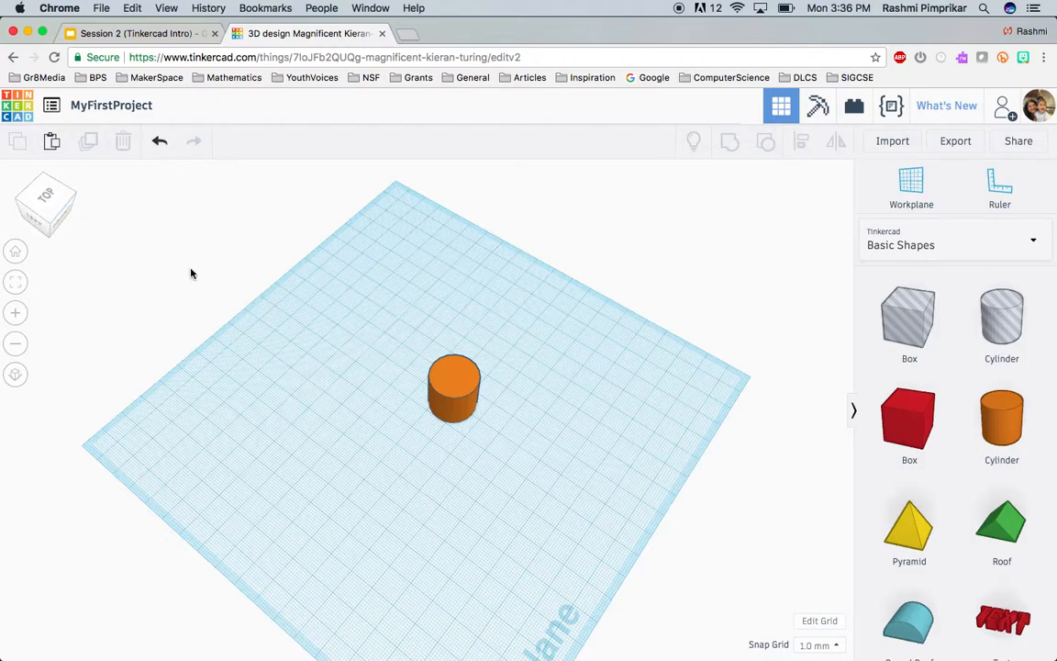
left_click(43, 192)
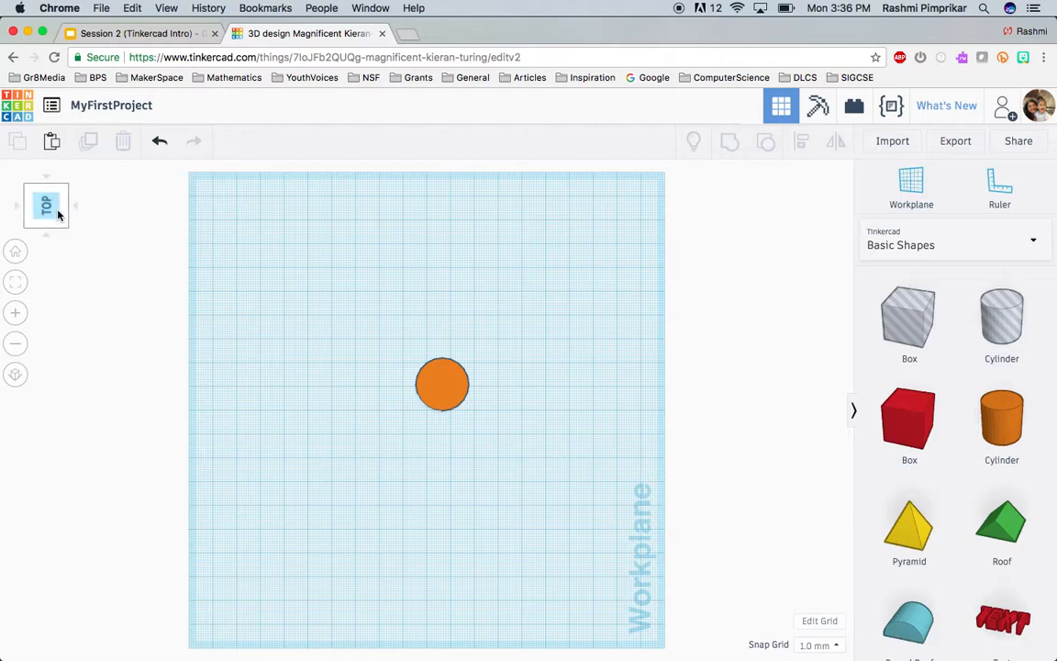
mouse_move(56, 215)
left_mouse_down()
mouse_move(50, 198)
mouse_move(51, 207)
left_mouse_up()
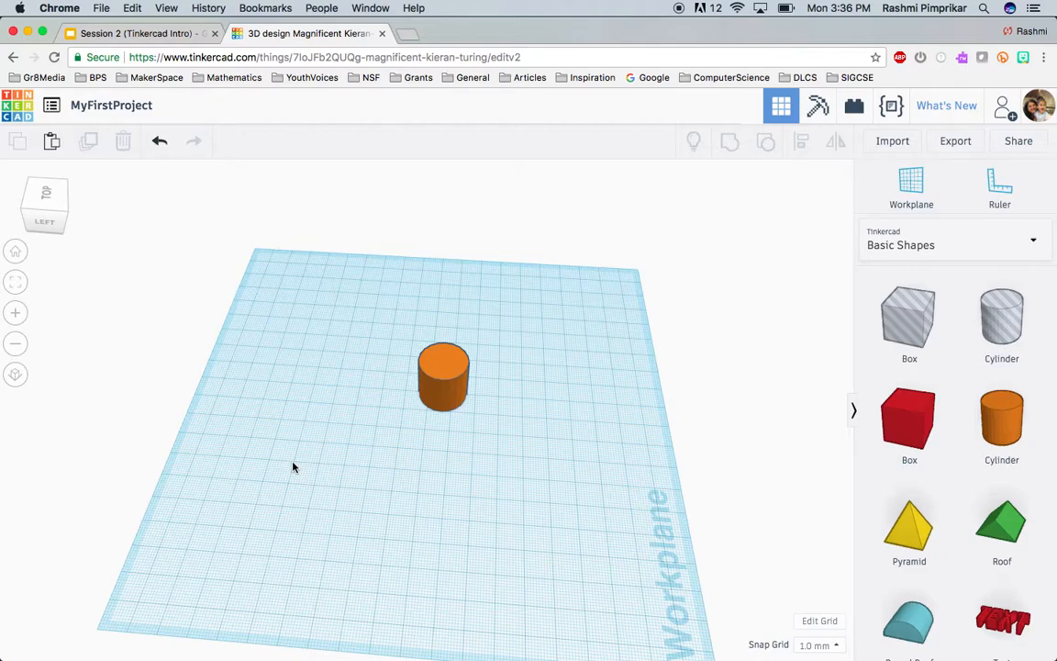
Examine the cylinder at closer and farther zoom levels and orbit around it to a level view of its left side
scroll(293, 467, "up", 5)
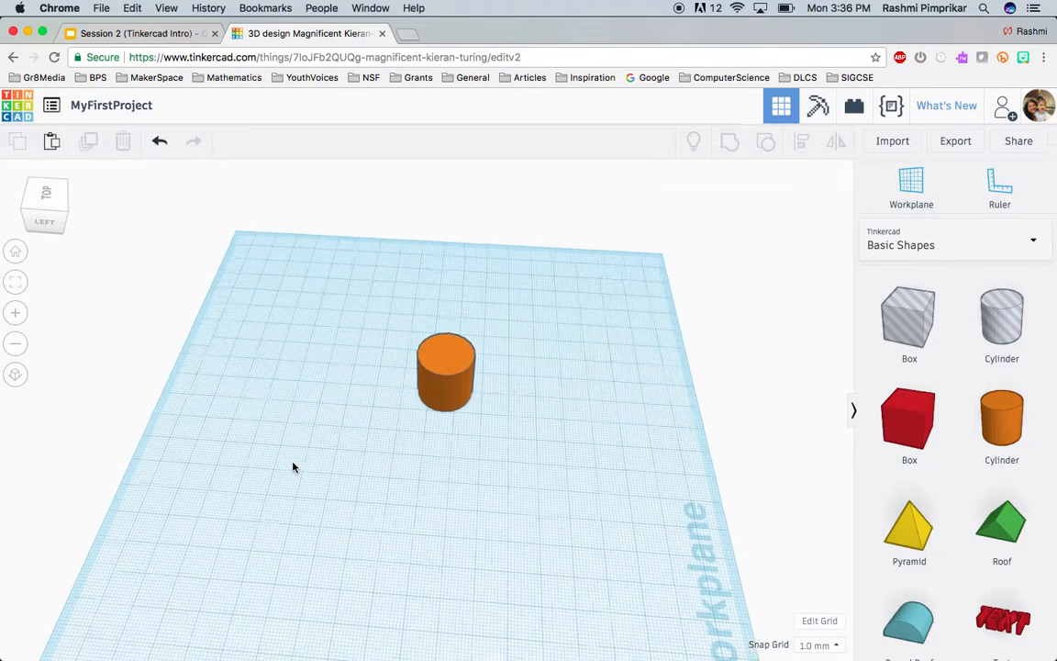
scroll(293, 467, "up", 3)
scroll(292, 467, "down", 4)
scroll(293, 467, "down", 6)
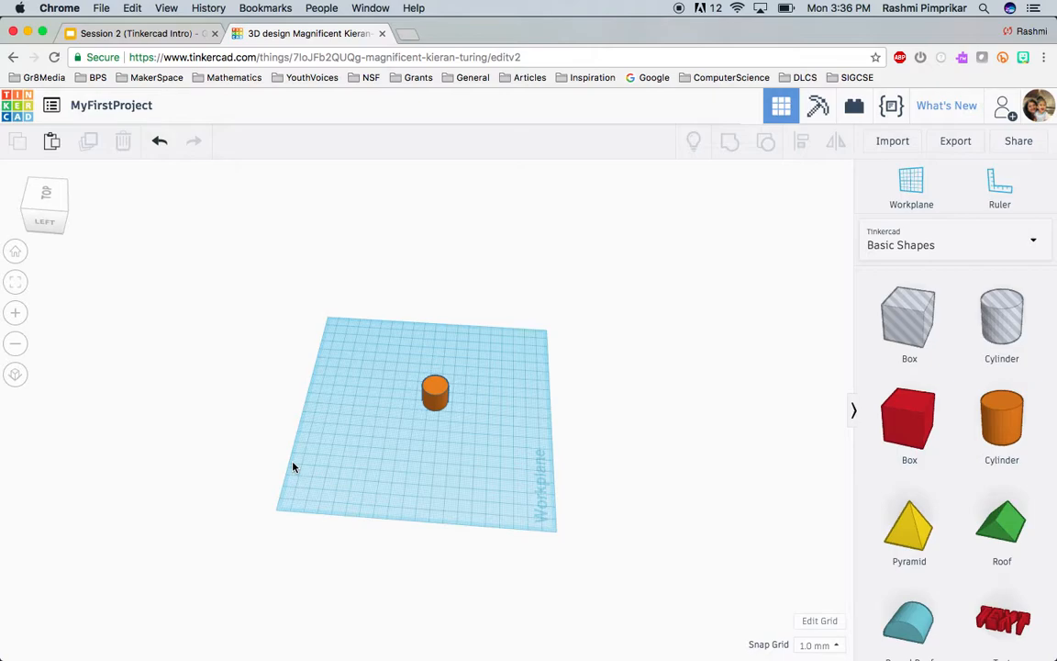
scroll(293, 467, "up", 3)
scroll(292, 467, "down", 1)
scroll(293, 467, "up", 2)
scroll(292, 466, "down", 2)
scroll(293, 465, "up", 2)
left_click_drag(294, 459, 340, 501)
right_click_drag(339, 501, 382, 411)
scroll(381, 410, "down", 5)
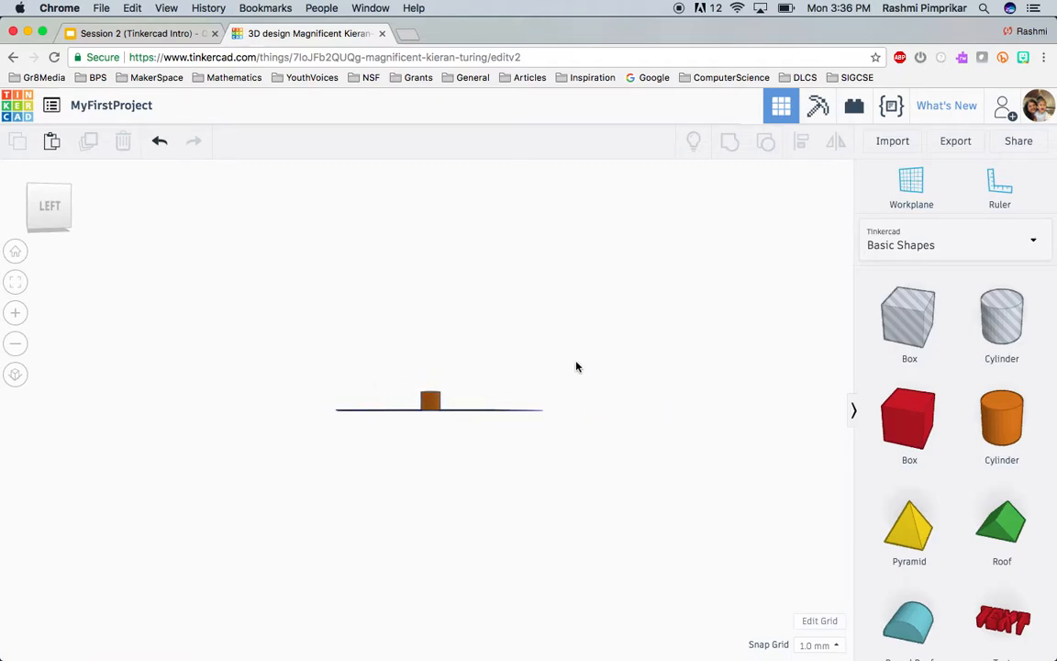
Place a ruler on the workplane in top view, with its origin diagonally off the cylinder
left_click(50, 209)
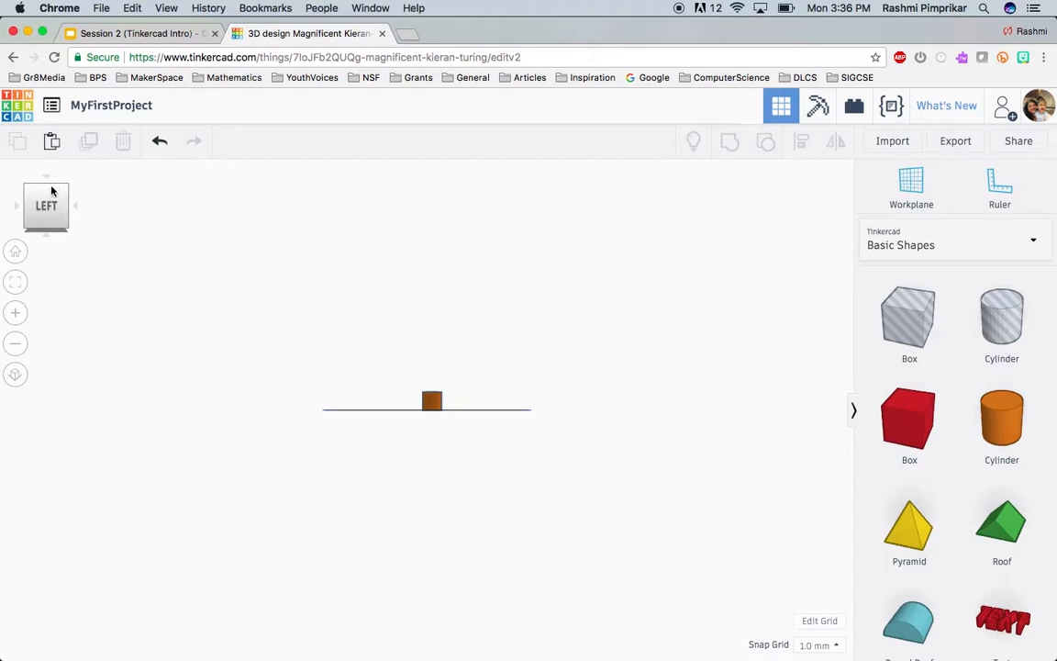
left_click(54, 188)
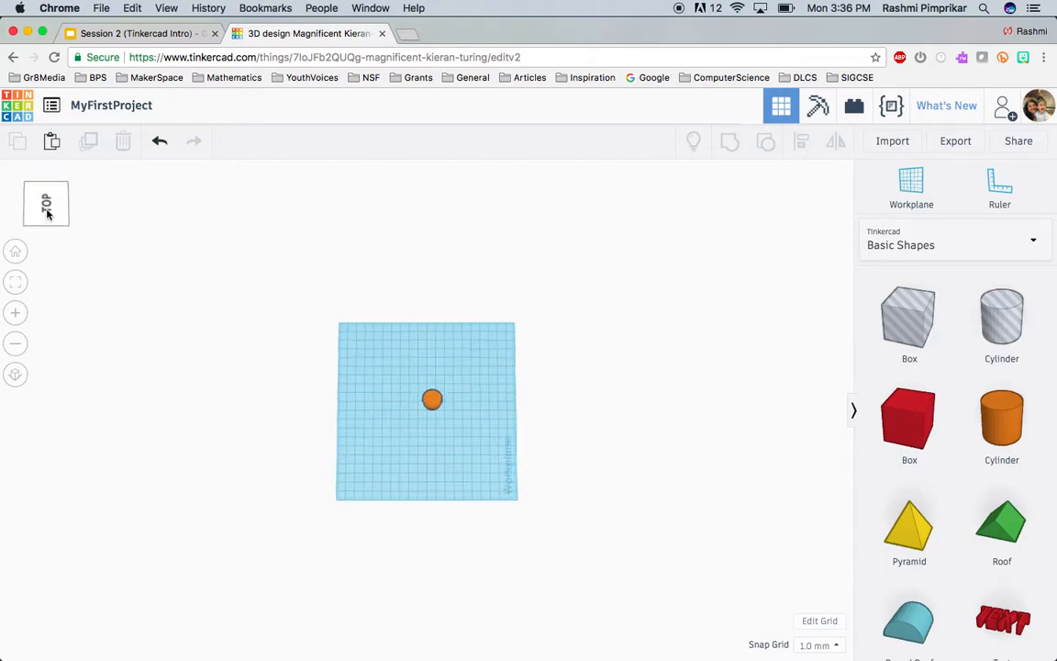
left_click(13, 313)
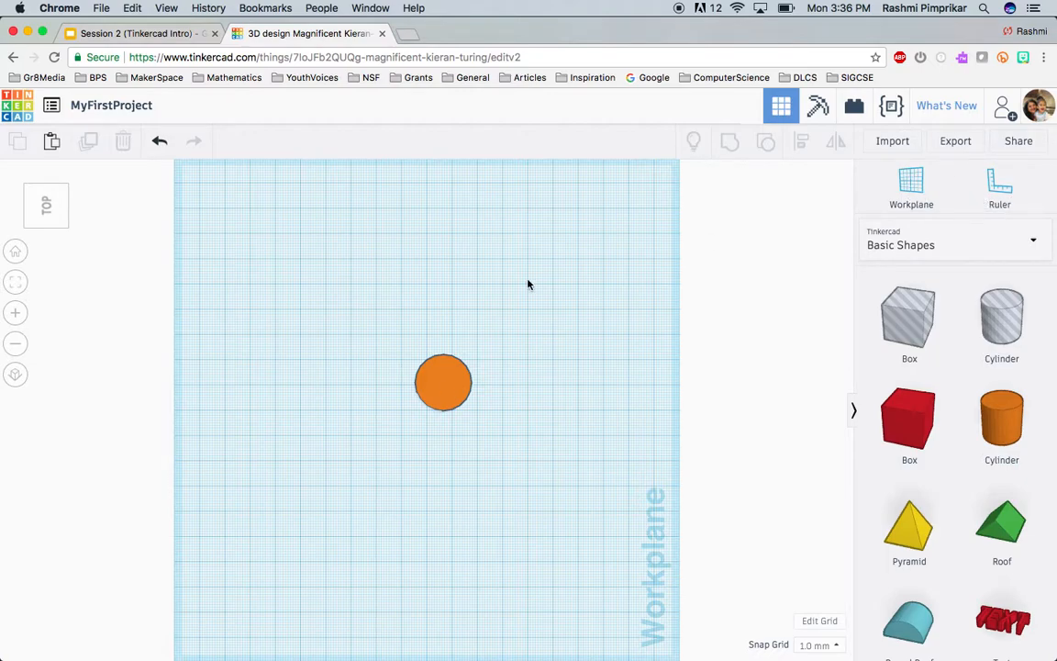
left_click(1000, 188)
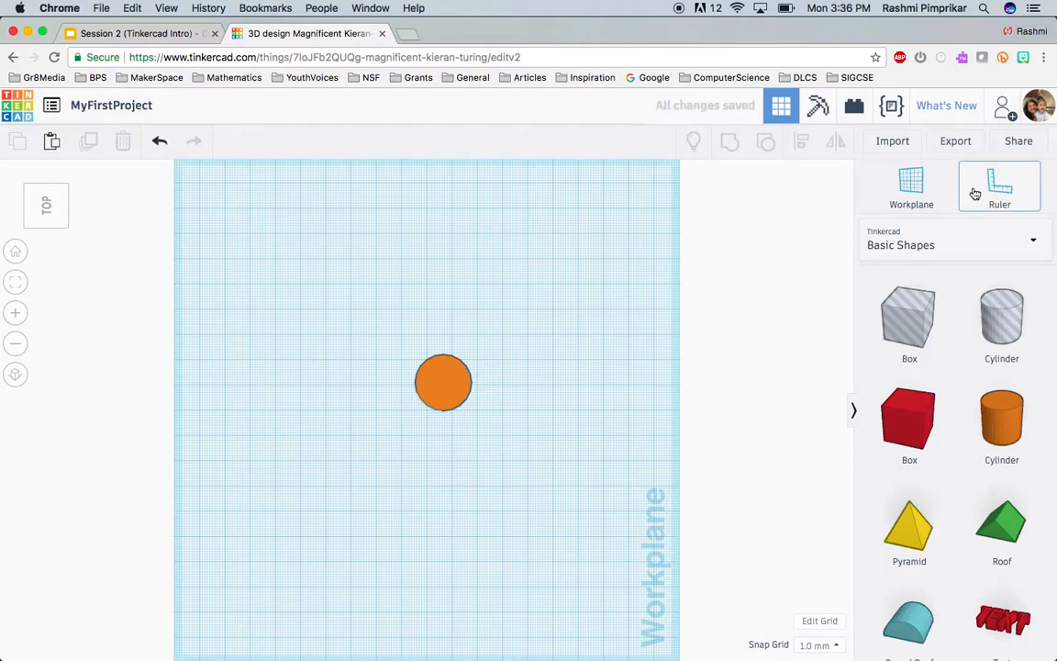
left_click(537, 318)
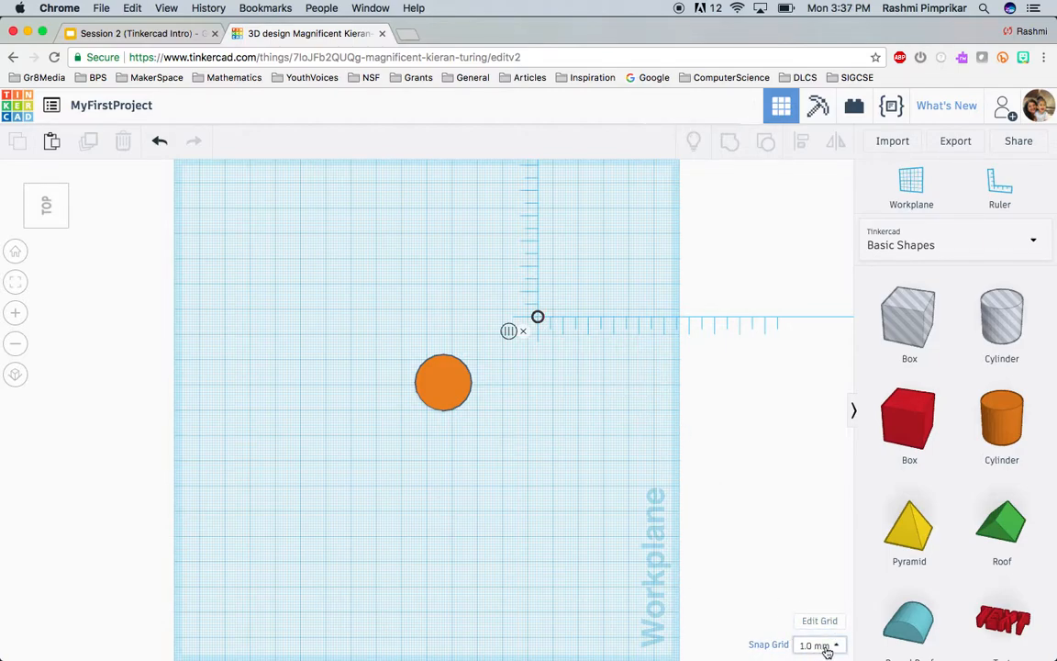
Keep millimeters as the grid's units and apply the grid properties with the default preset
left_click(829, 624)
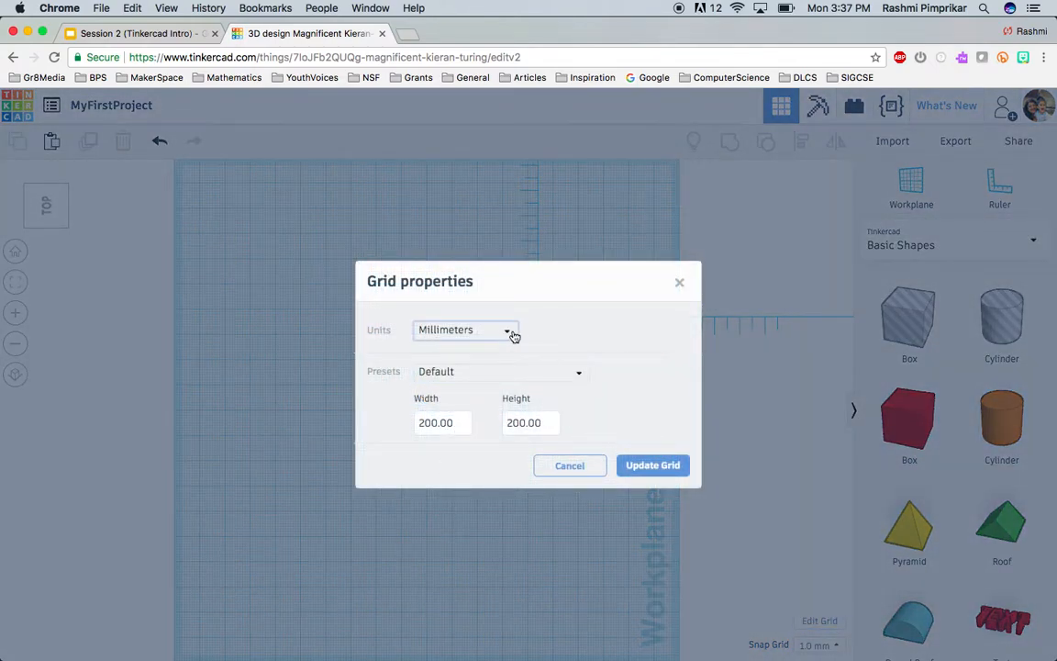
left_click(509, 335)
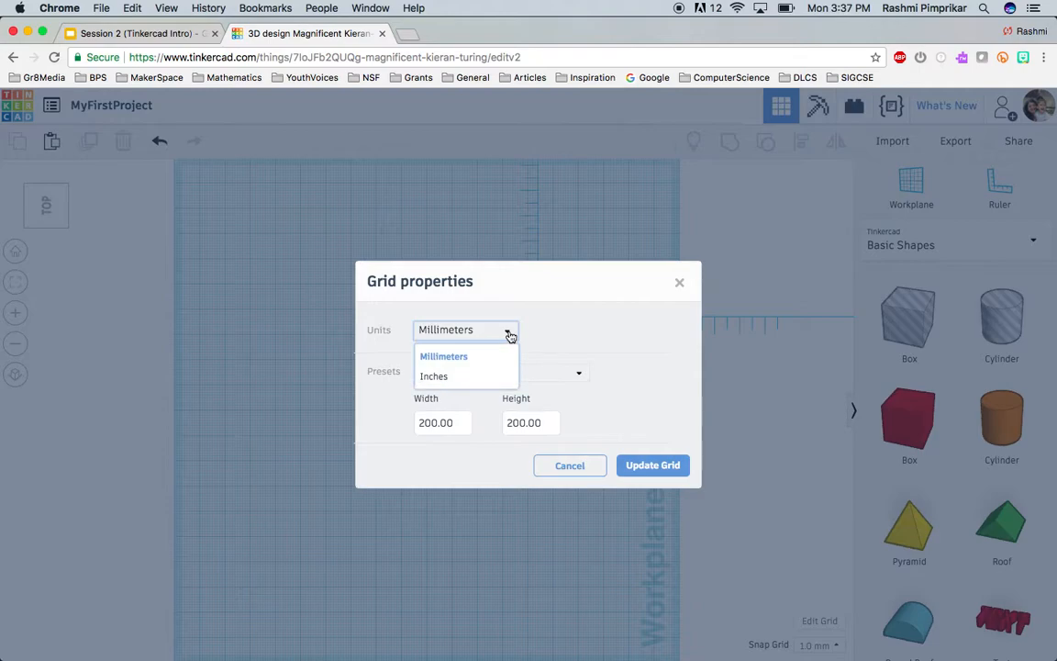
left_click(475, 367)
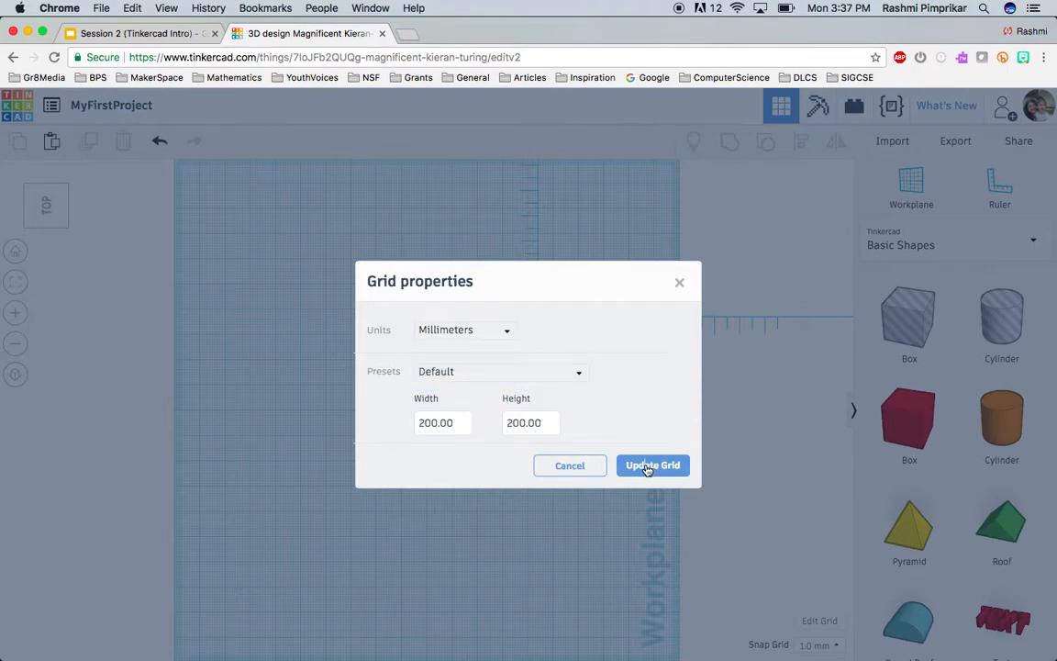
left_click(648, 467)
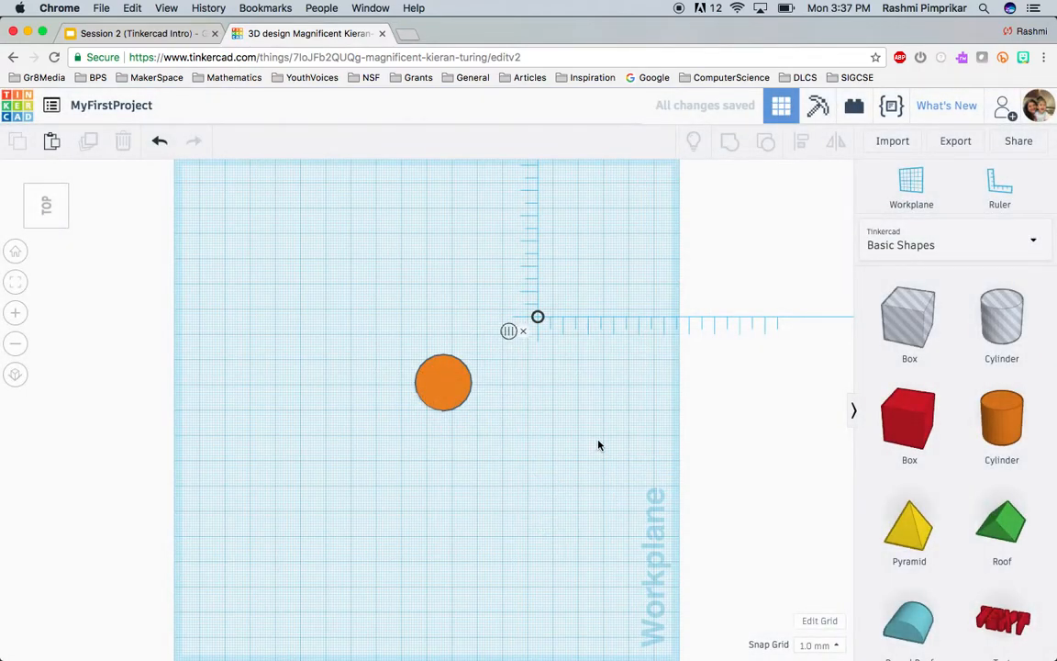
Place the ruler again beside the cylinder, working in an angled view of the workplane
left_click(46, 212)
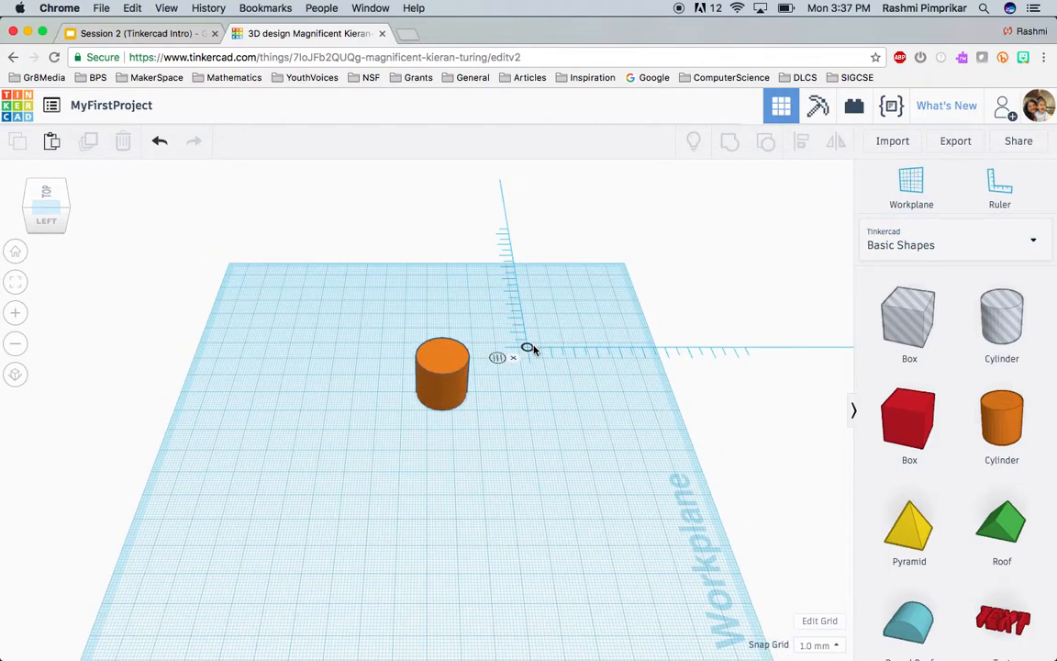
left_click(1002, 181)
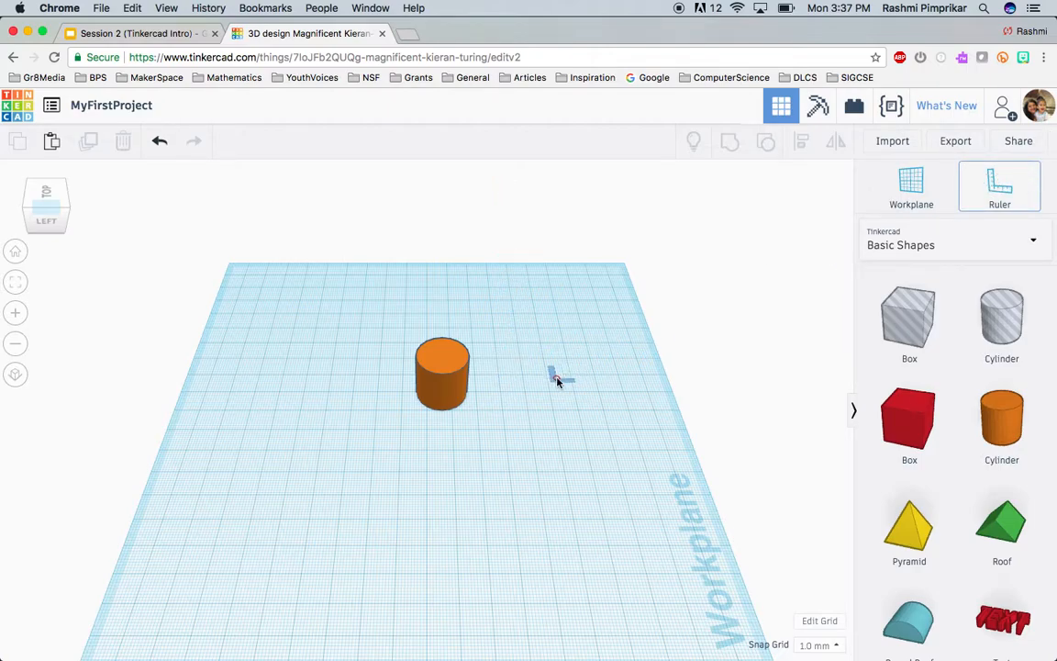
left_click(556, 380)
left_click_drag(550, 364, 455, 391)
left_click(571, 312)
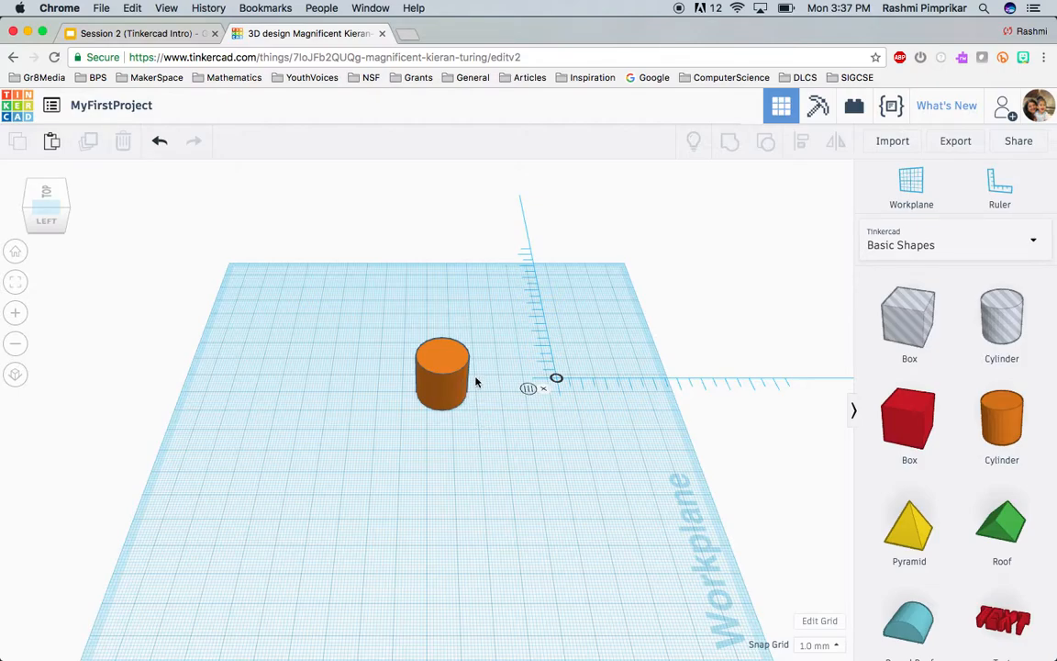
Delete the orange cylinder and remove the ruler to leave an empty workplane
left_click(449, 382)
key("Delete")
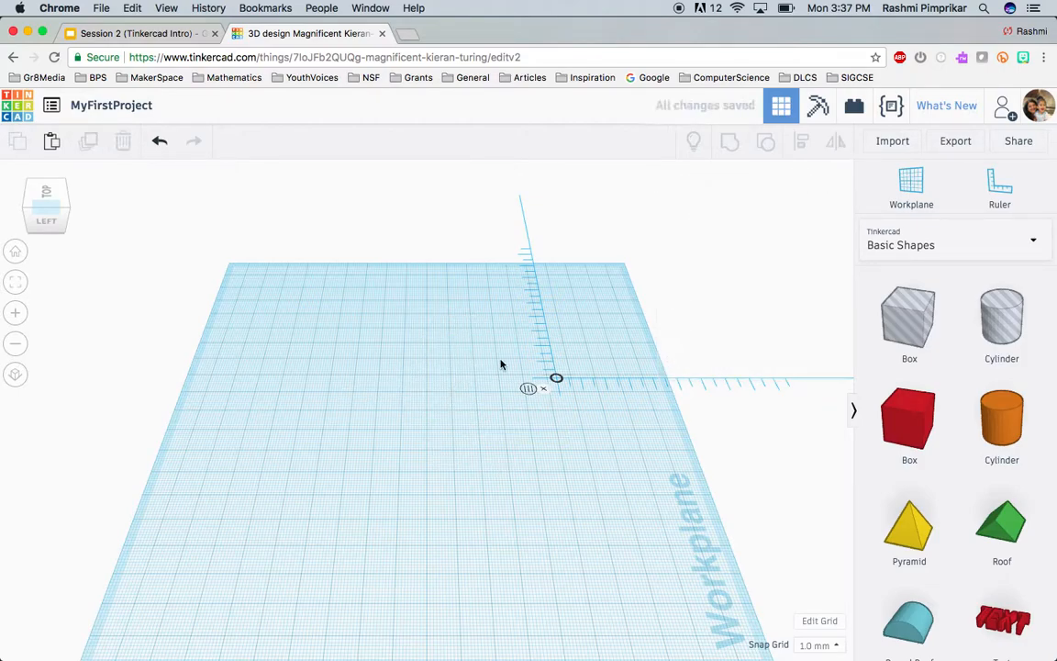
left_click(543, 388)
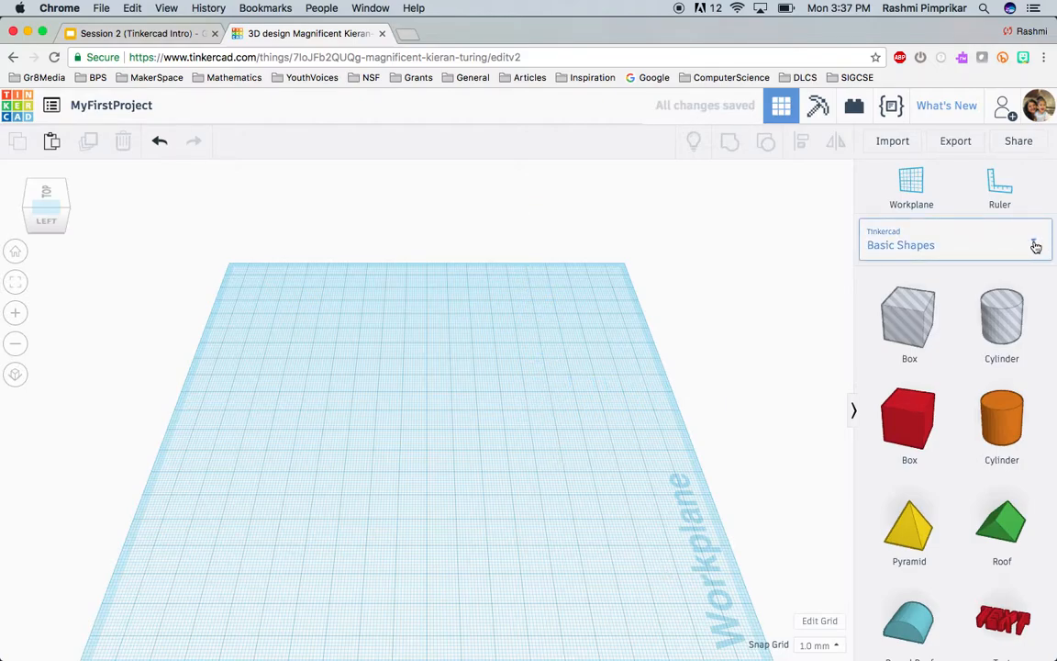
Place the red TEXT shape from the Text collection near the middle of the workplane, rotate it 123°, and leave it deselected
left_click(1036, 246)
left_click(724, 284)
scroll(1044, 333, "down", 10)
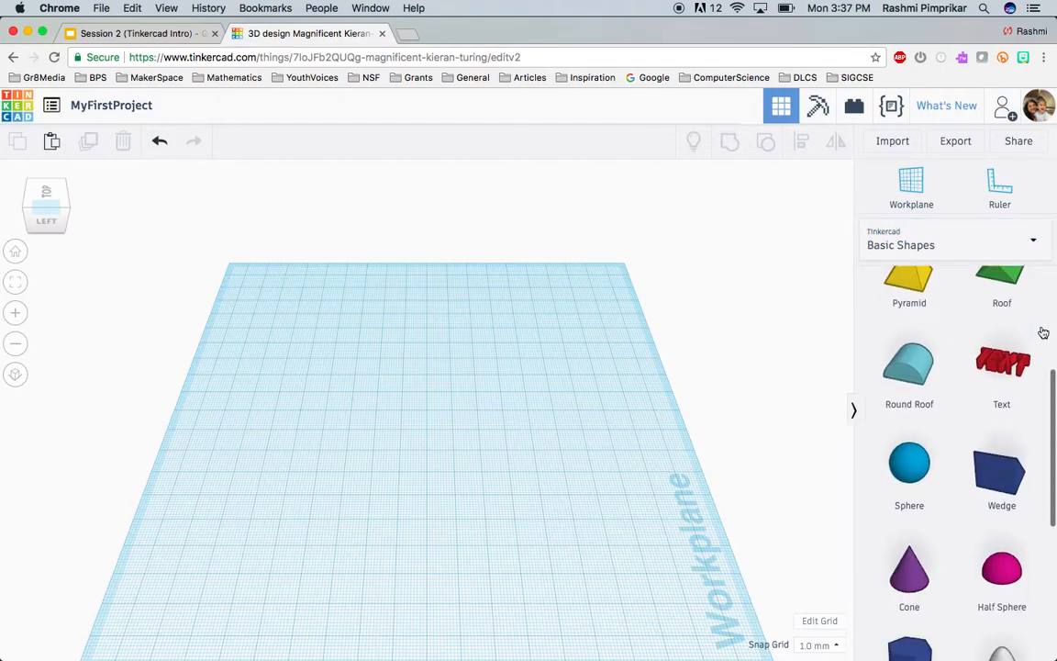
scroll(1043, 332, "up", 5)
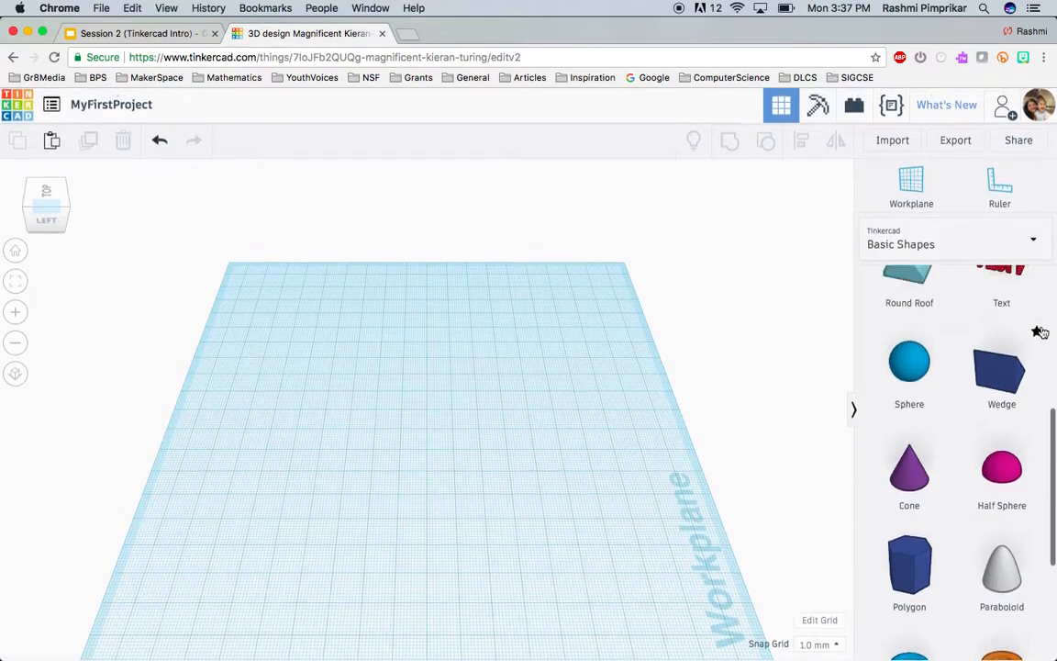
left_click(1034, 248)
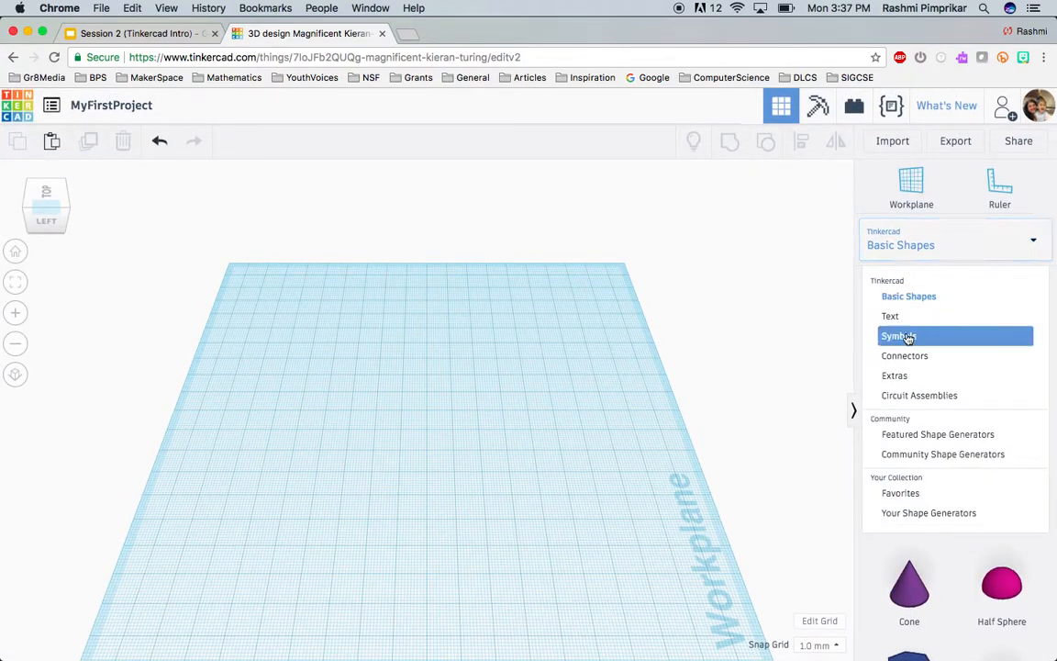
left_click(904, 317)
scroll(1009, 362, "up", 3)
left_click_drag(909, 316, 442, 419)
left_click_drag(433, 333, 655, 450)
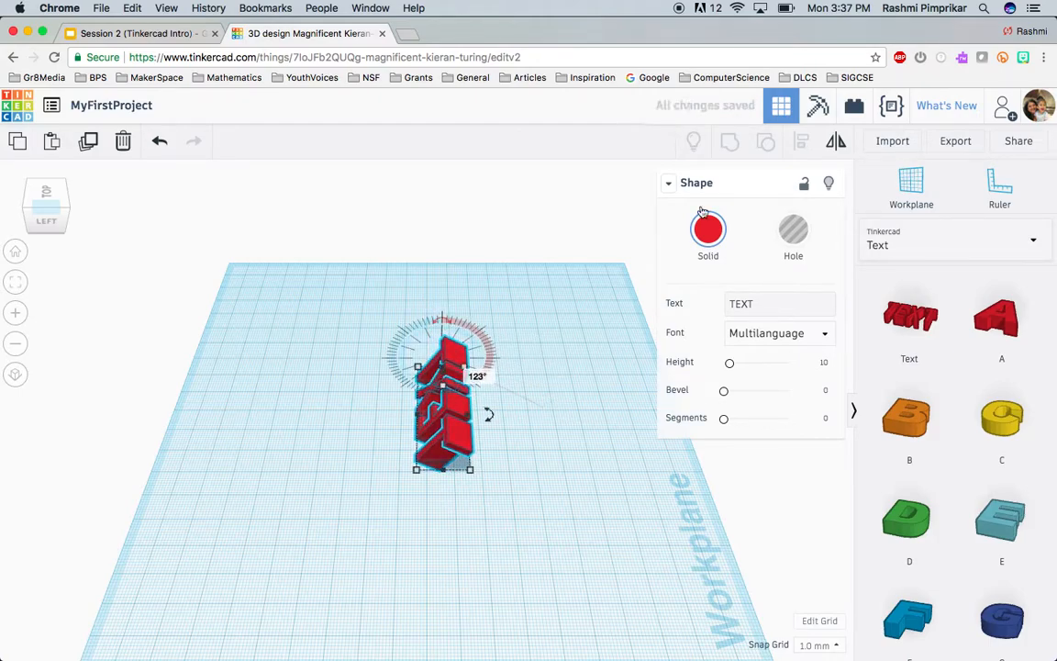
left_click(621, 215)
Place the At symbol from the Symbols collection on the workplane beside the text shape
left_click(1034, 244)
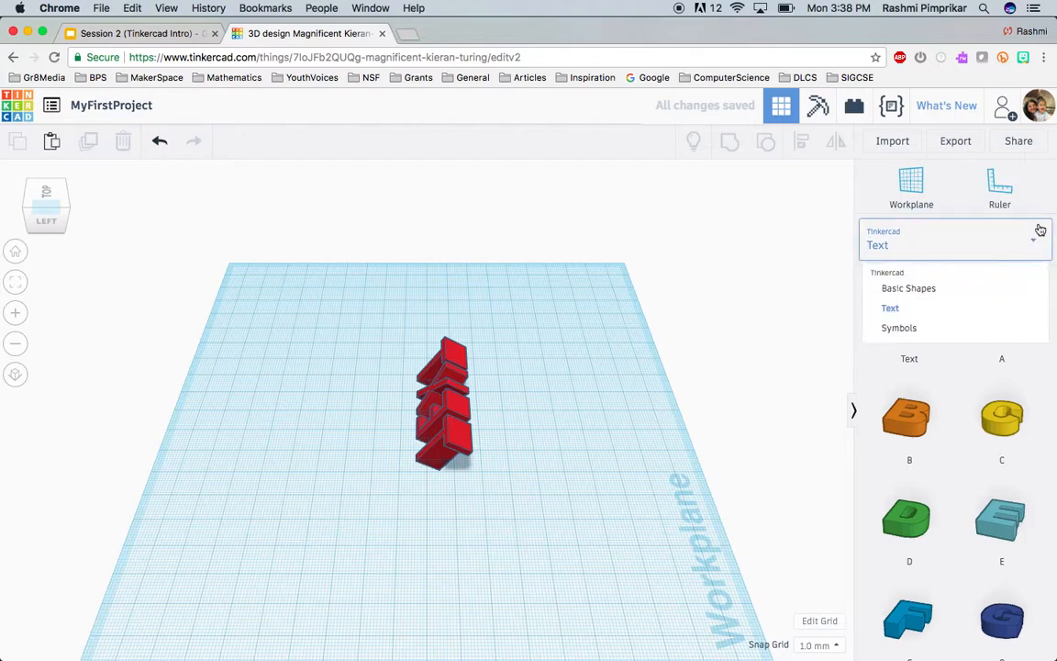
left_click(904, 337)
scroll(996, 470, "down", 1)
left_click_drag(929, 333, 610, 422)
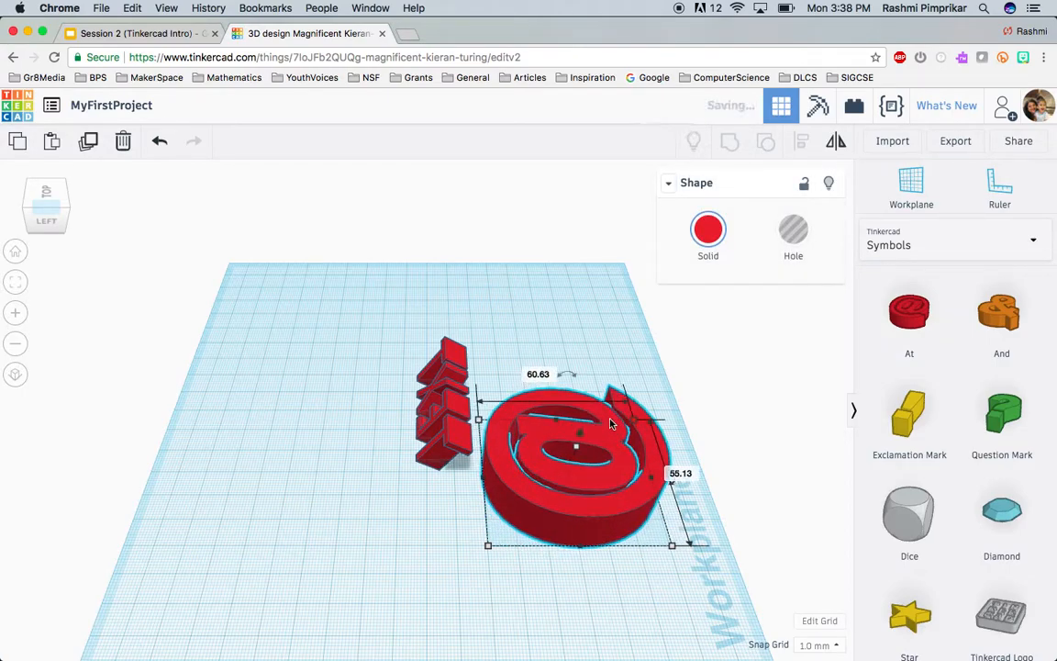
scroll(1015, 489, "down", 1)
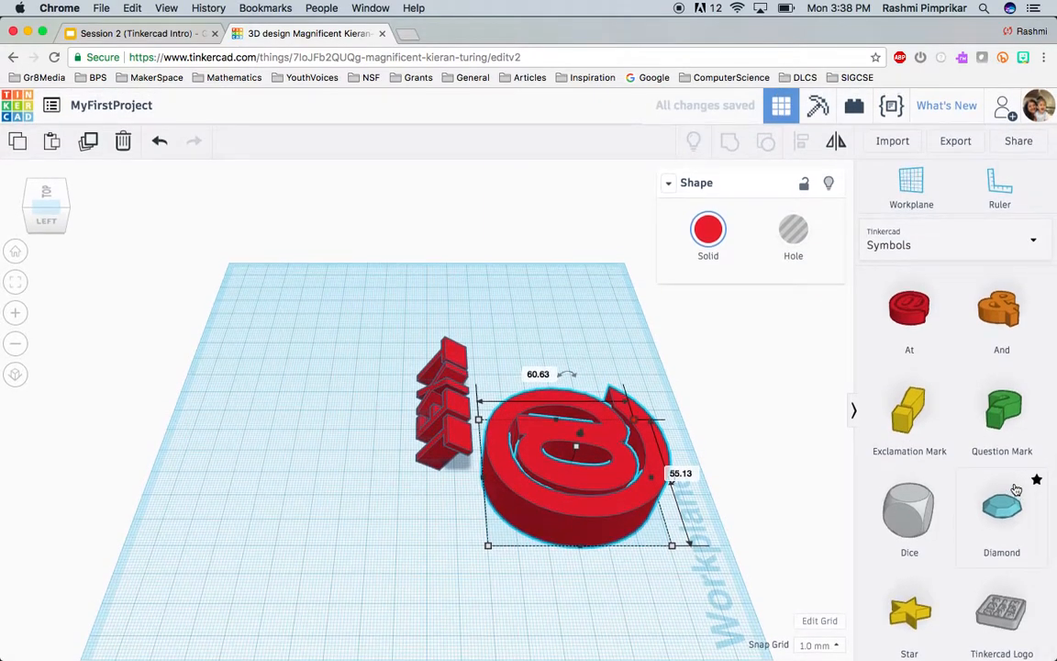
Examine the shapes in the Extras collection and the list of other shape collections
left_click(1033, 246)
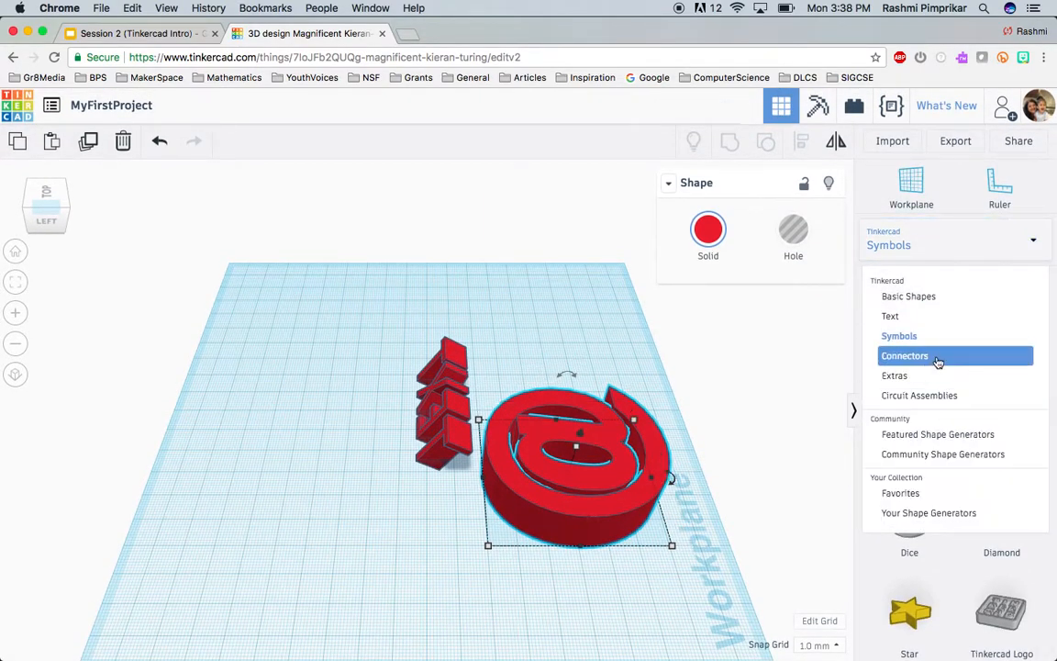
left_click(906, 378)
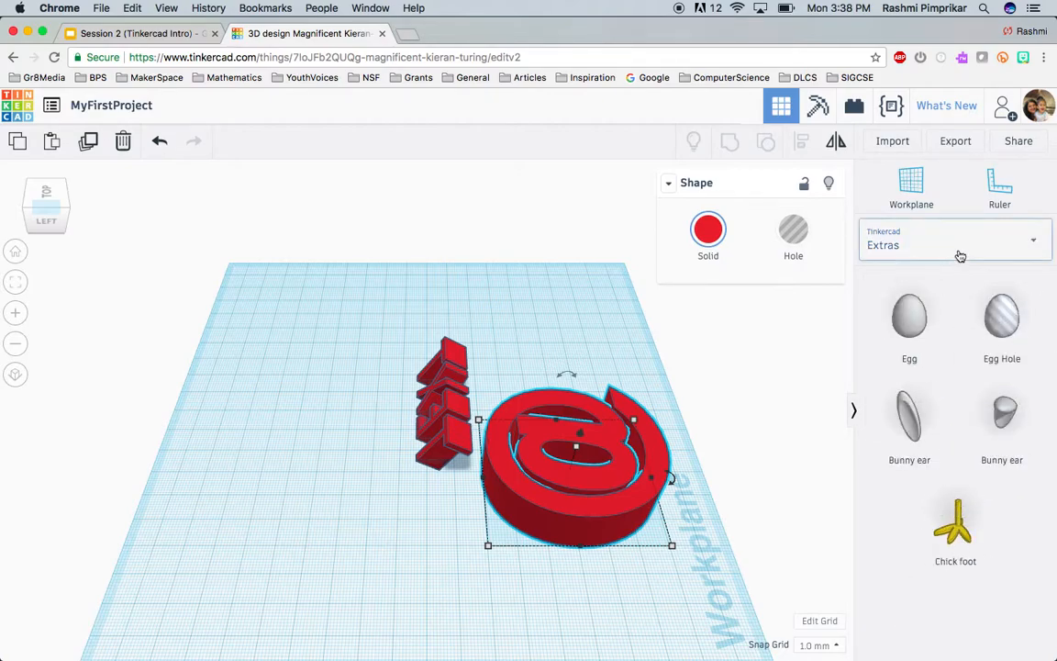
left_click(1039, 246)
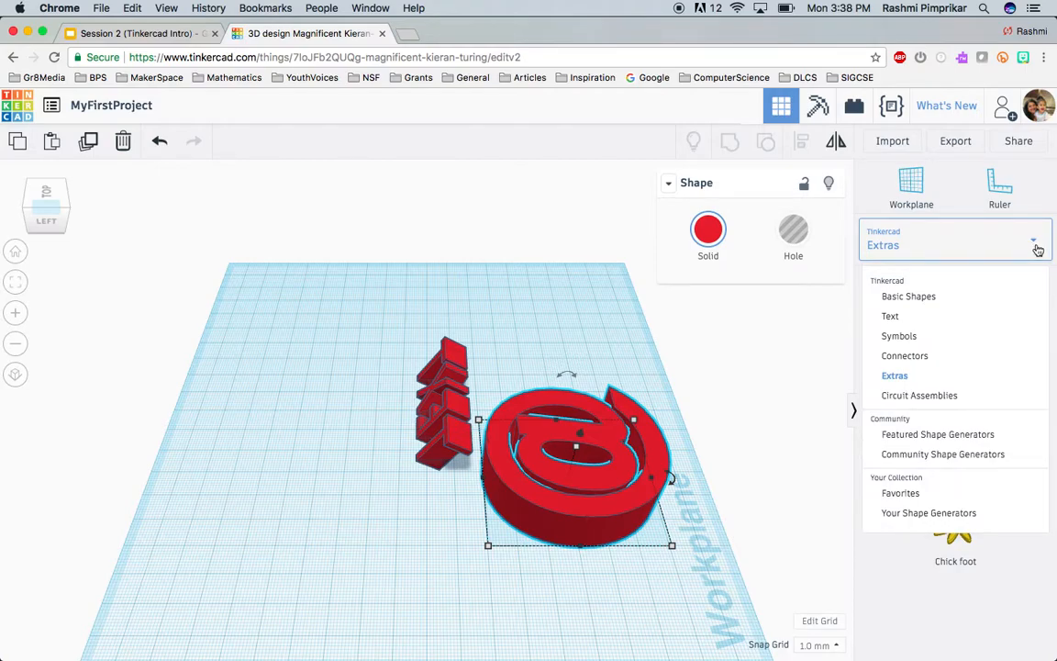
left_click(719, 353)
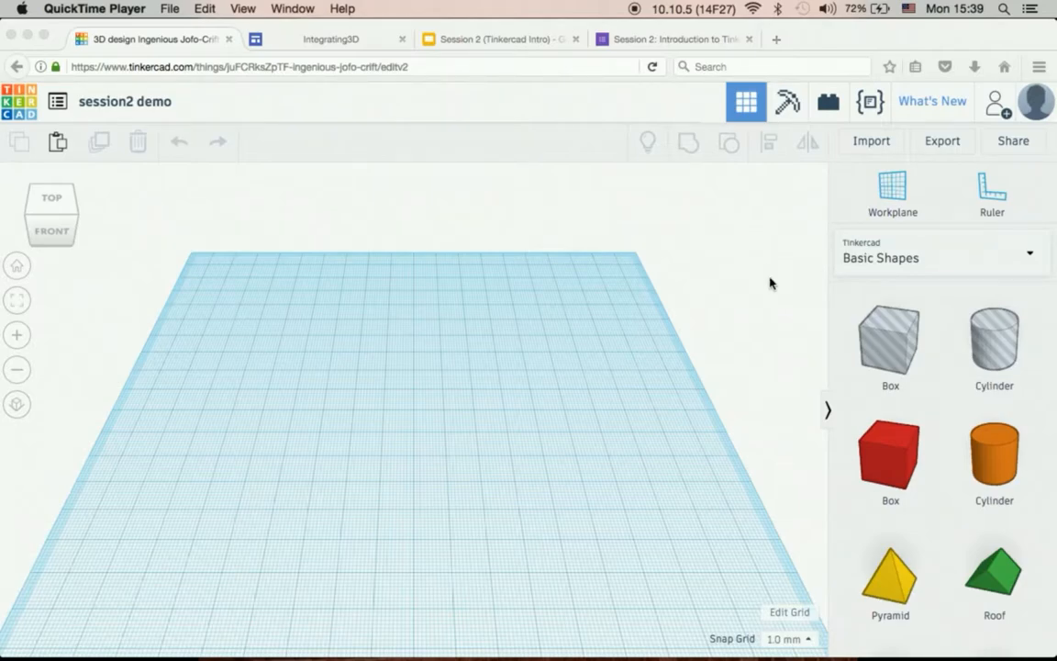
Place a solid red box from the Basic Shapes near the middle of the empty workplane in the session2 demo design
scroll(912, 444, "down", 3)
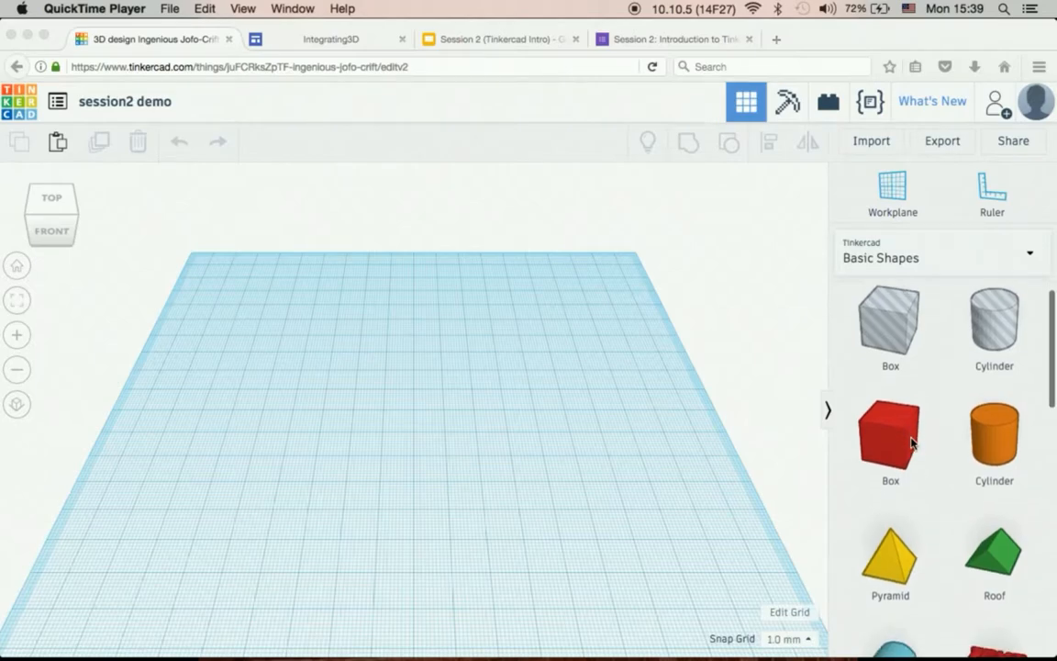
scroll(911, 443, "up", 1)
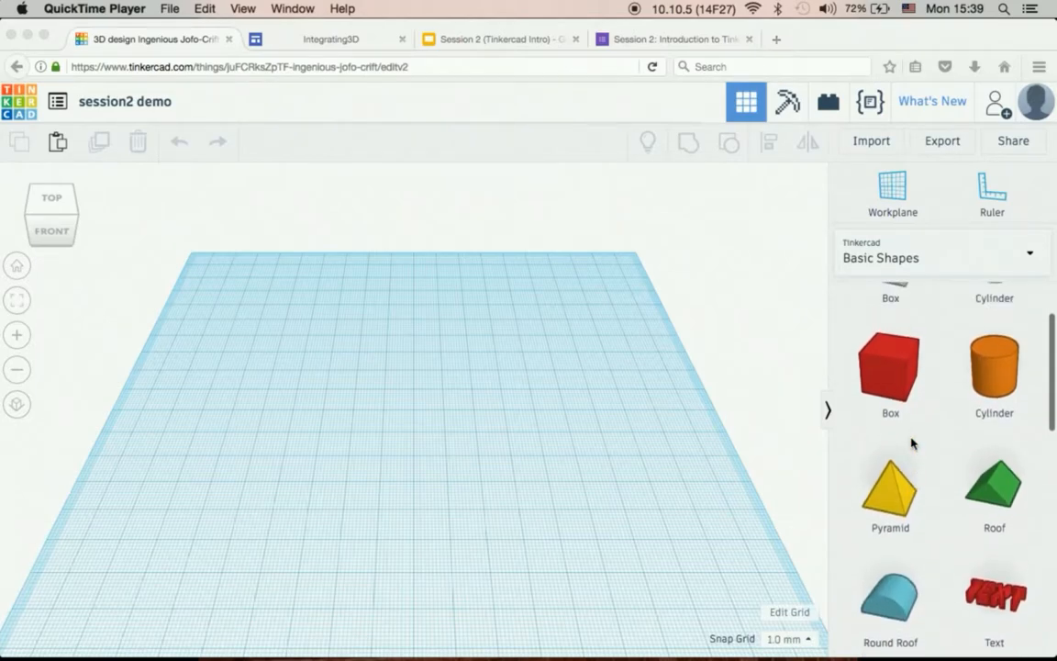
scroll(900, 378, "down", 2)
scroll(900, 377, "up", 3)
scroll(901, 381, "down", 1)
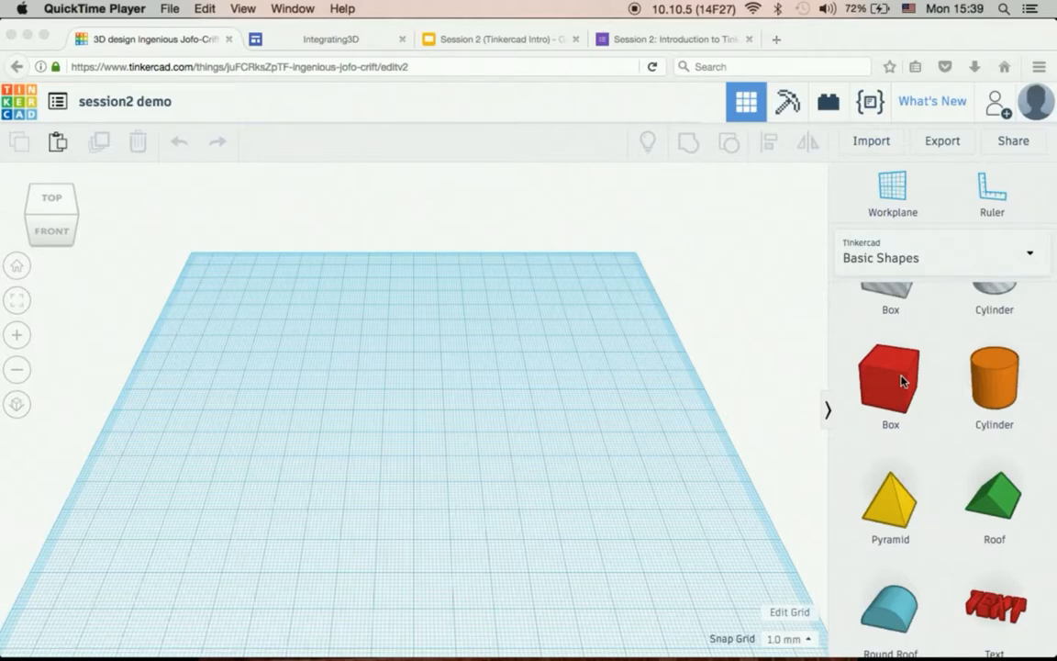
left_click(887, 380)
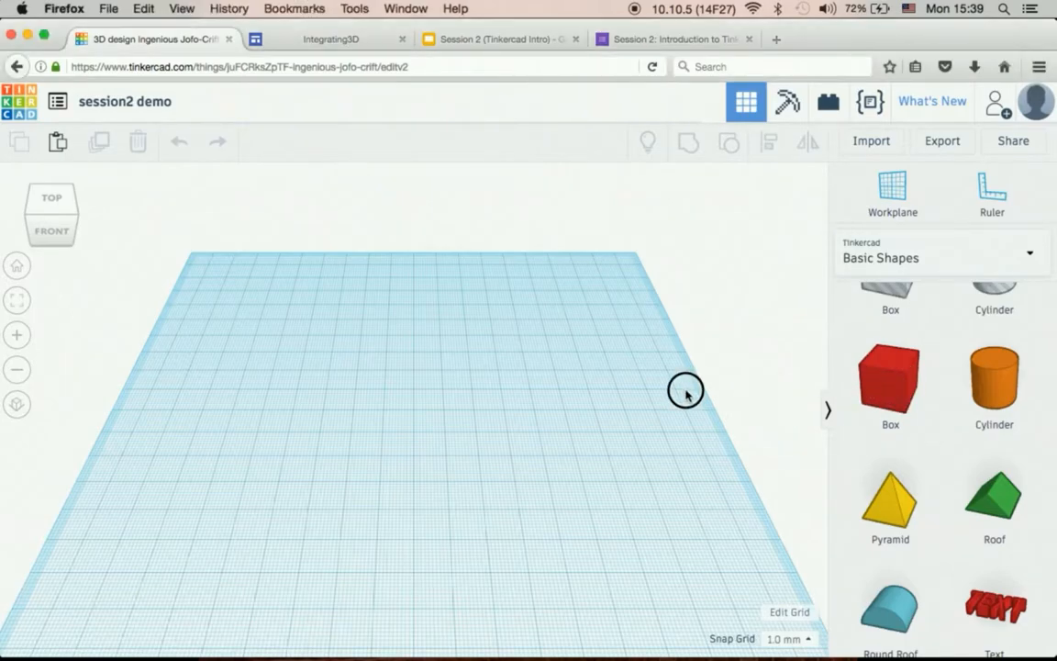
left_click_drag(877, 378, 414, 425)
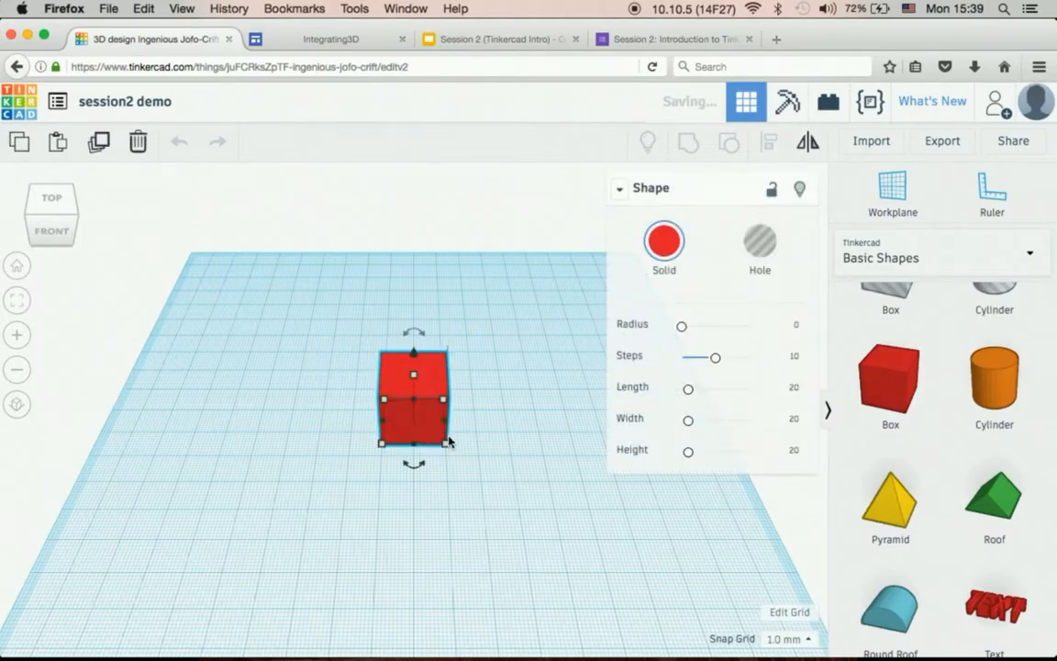
Set the box's length to about 44.91, its width to 67.88 and its height to 54.1
scroll(417, 427, "up", 2)
scroll(450, 441, "down", 1)
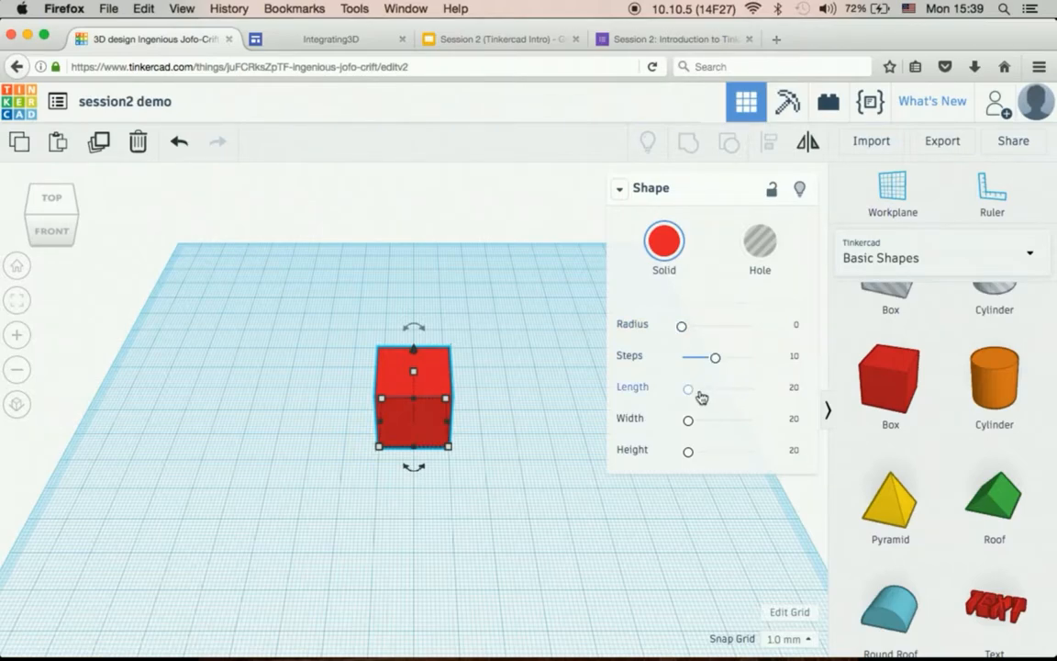
left_click_drag(695, 396, 726, 455)
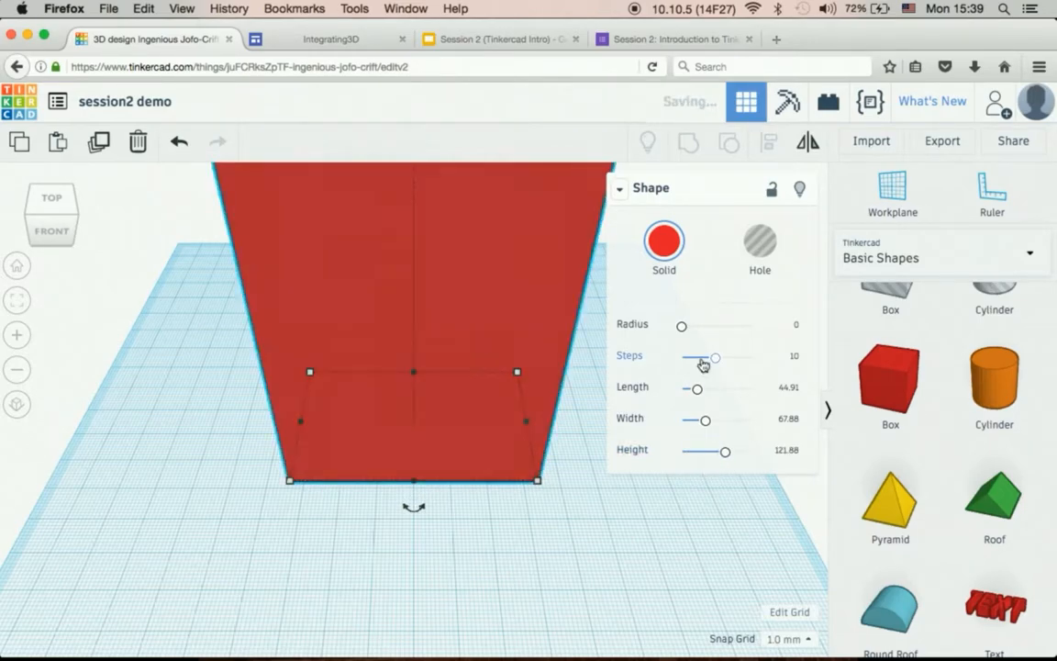
left_click(706, 456)
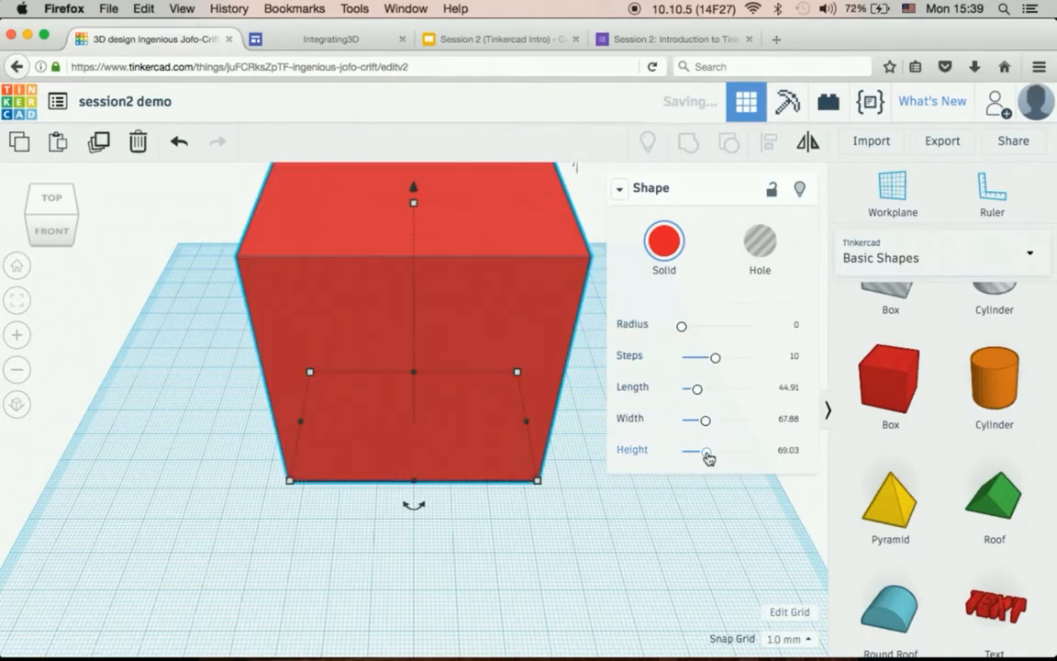
left_click(706, 456)
left_click_drag(705, 458, 700, 454)
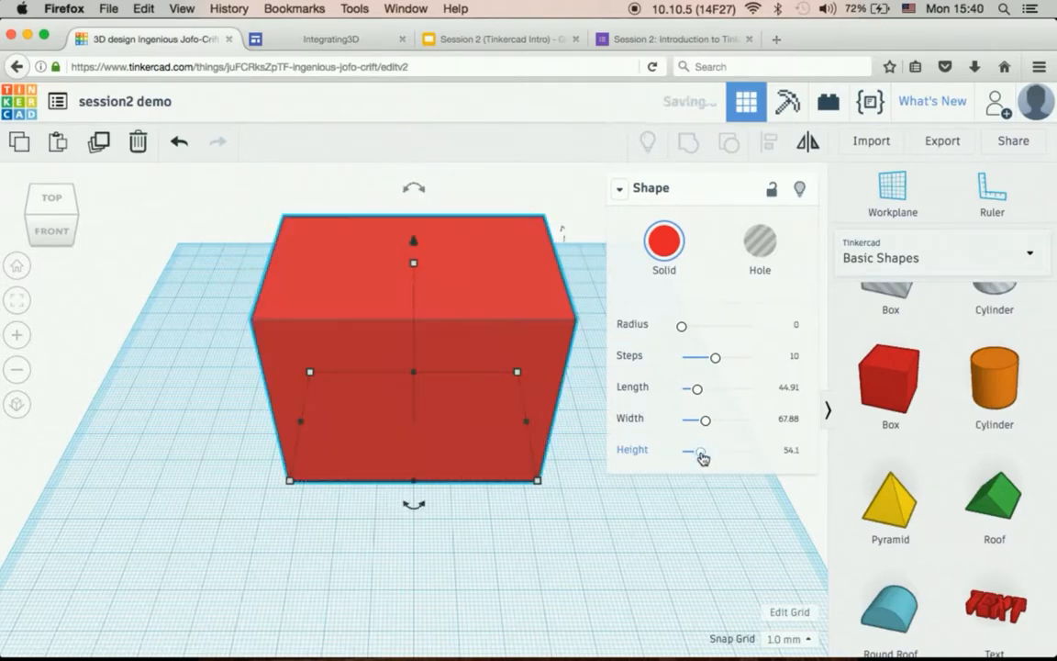
Try rounding the box's edges with radius 15.63 and 2 steps, and restore sharp edges with radius 0 and 1 step
left_click_drag(690, 333, 739, 331)
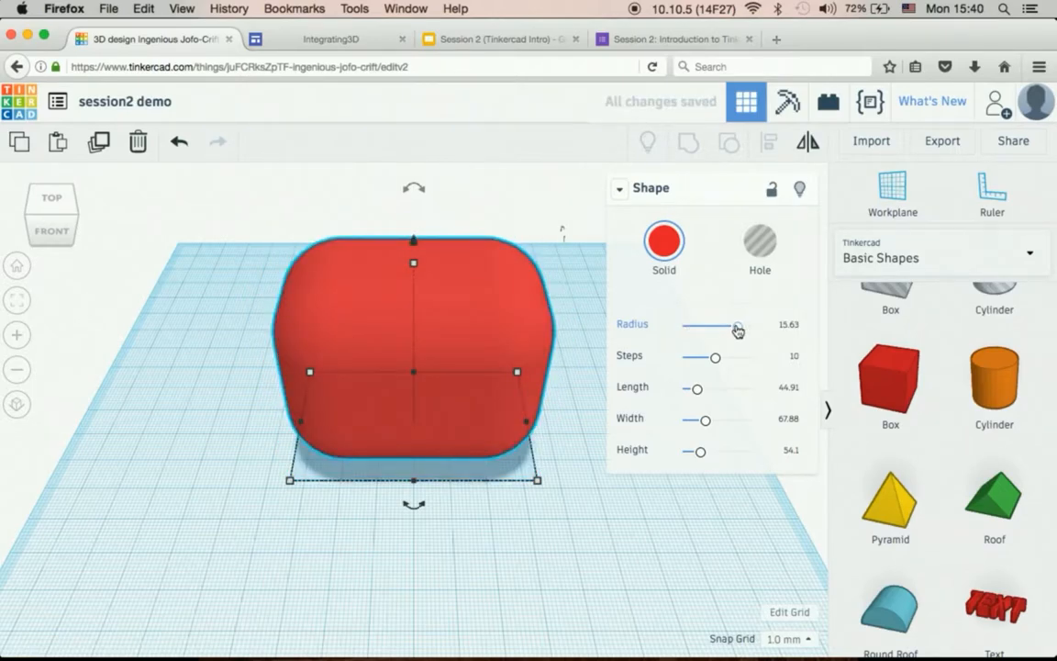
left_click_drag(717, 364, 685, 364)
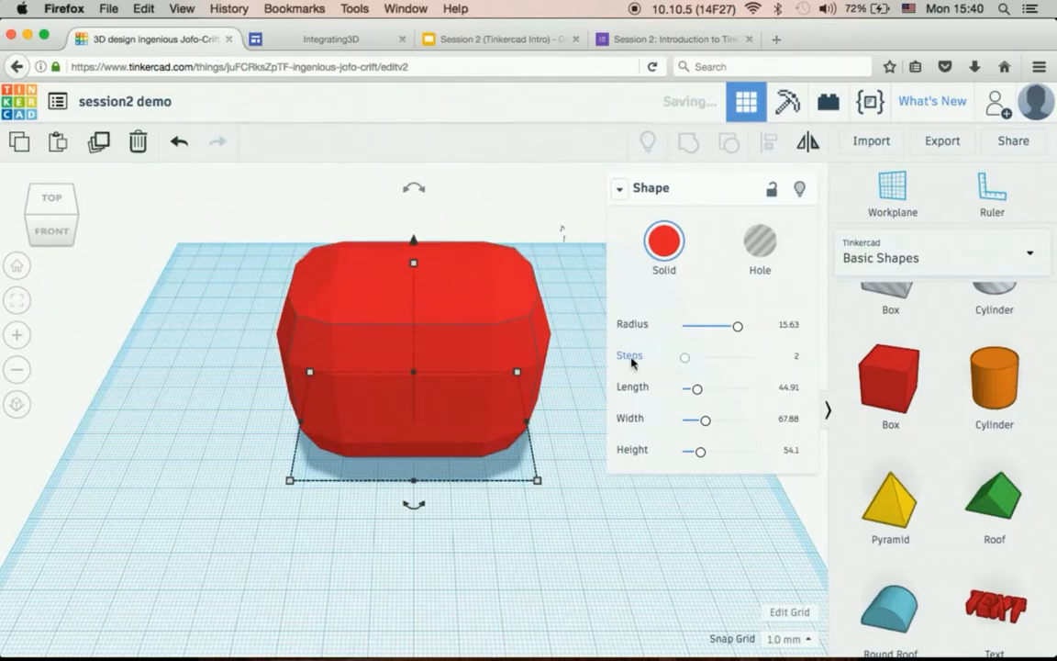
right_click_drag(507, 349, 457, 353)
mouse_move(551, 334)
right_mouse_down()
mouse_move(548, 309)
mouse_move(565, 317)
right_mouse_up()
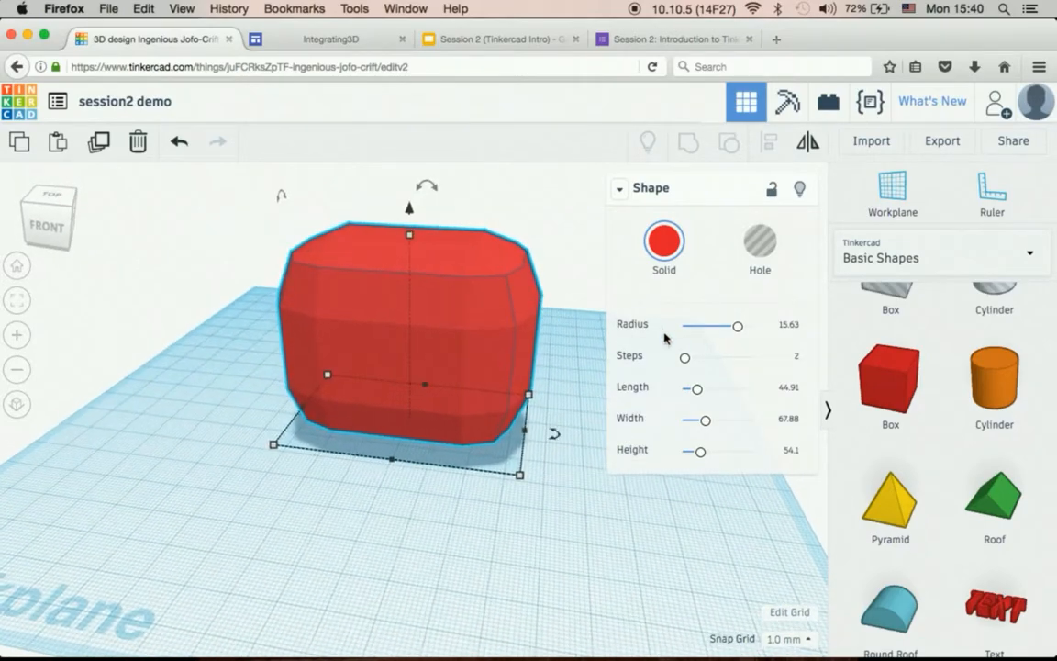
mouse_move(685, 357)
left_mouse_down()
mouse_move(711, 364)
mouse_move(734, 326)
mouse_move(682, 331)
mouse_move(722, 359)
mouse_move(677, 360)
left_mouse_up()
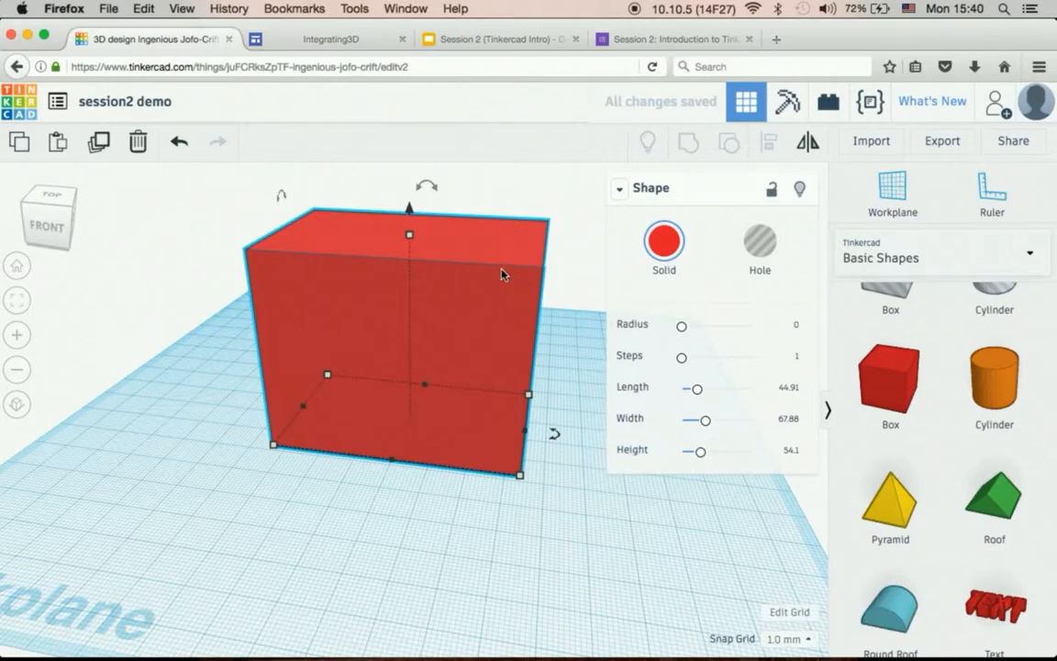
Move the box toward the front of the workplane and shrink it to a lower height and a base about 61.88 by 34 mm
left_click_drag(430, 377, 372, 435)
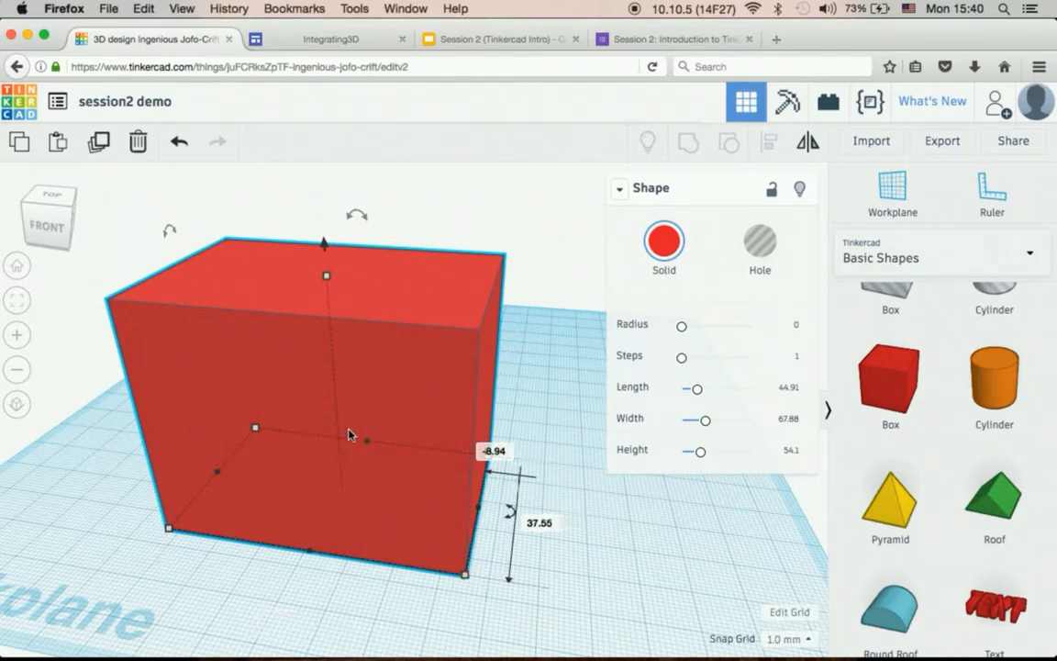
left_click_drag(326, 280, 340, 318)
left_click_drag(486, 460, 460, 476)
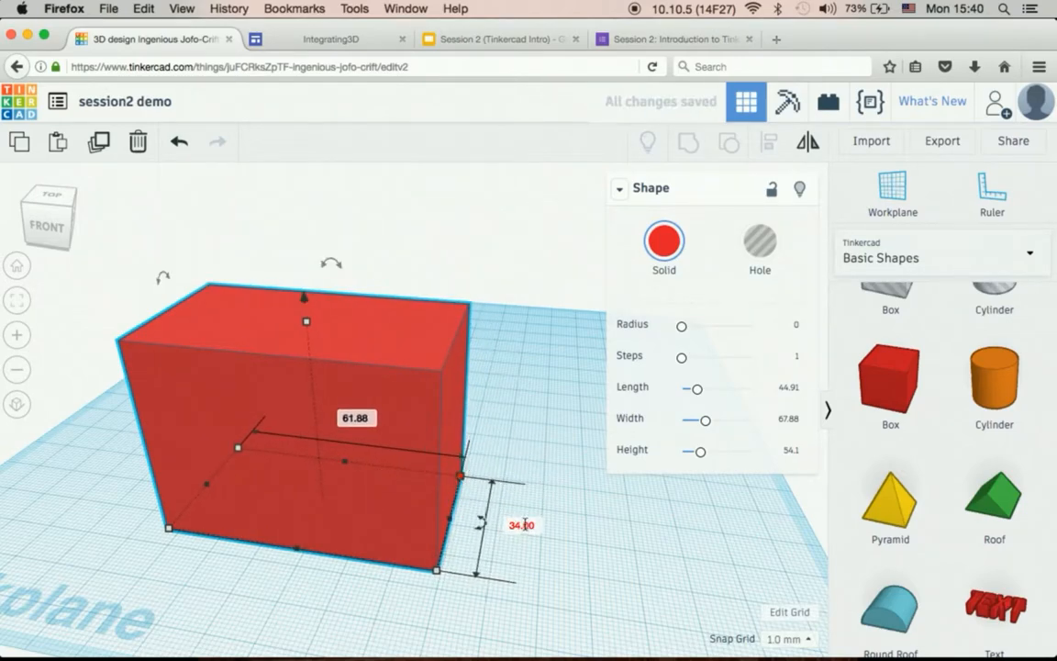
Resize the red box to a 25 by 30 mm base and a height of 40 mm
key("Return")
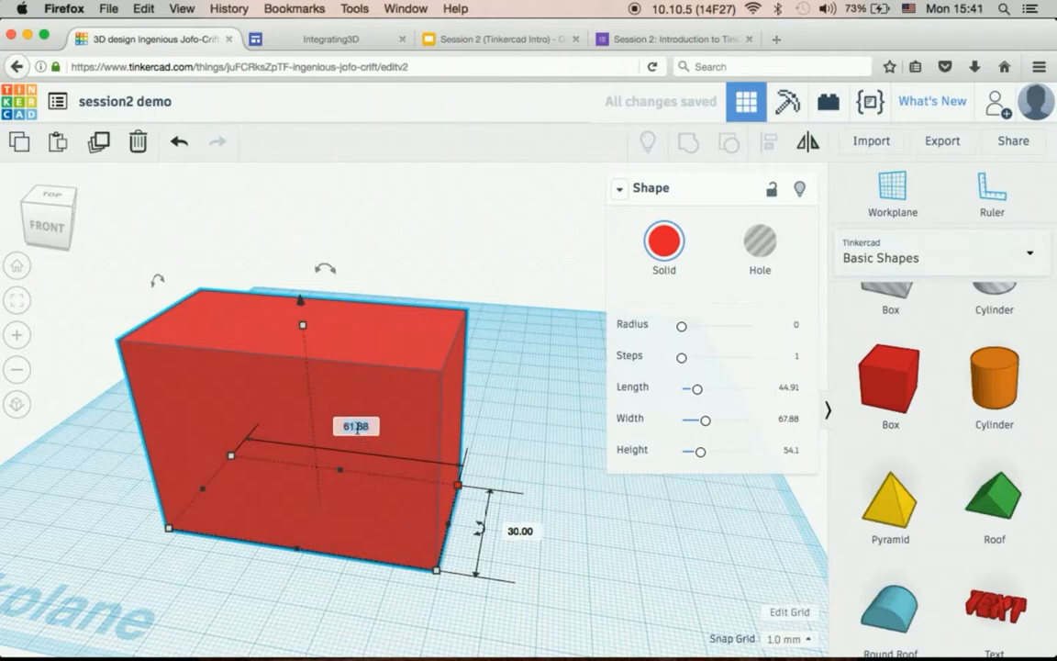
type("25")
key("Return")
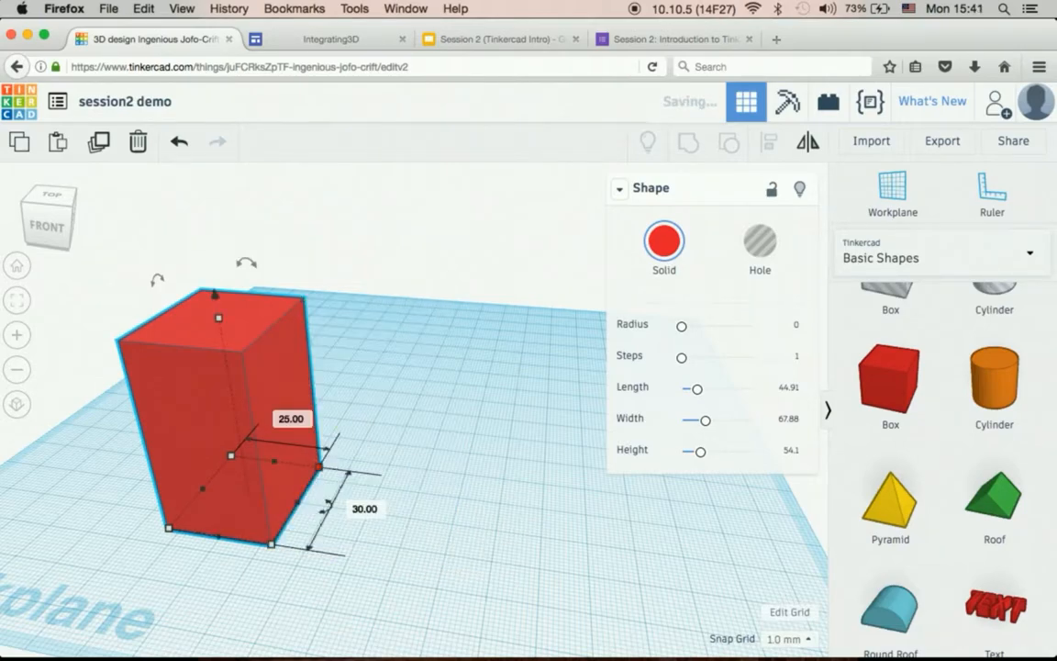
mouse_move(218, 317)
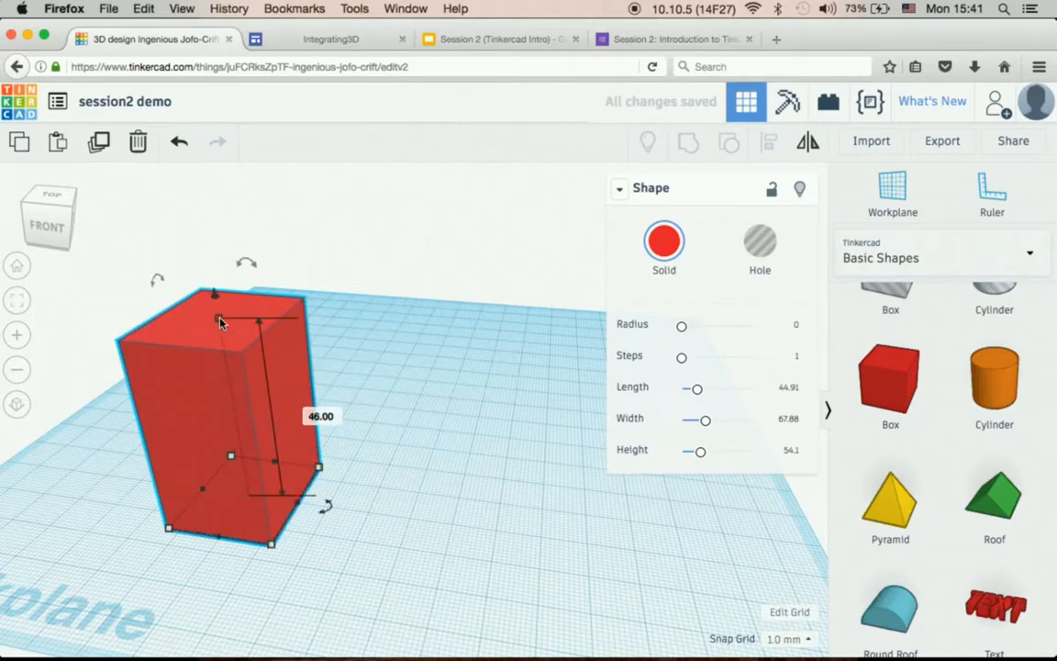
left_click(324, 418)
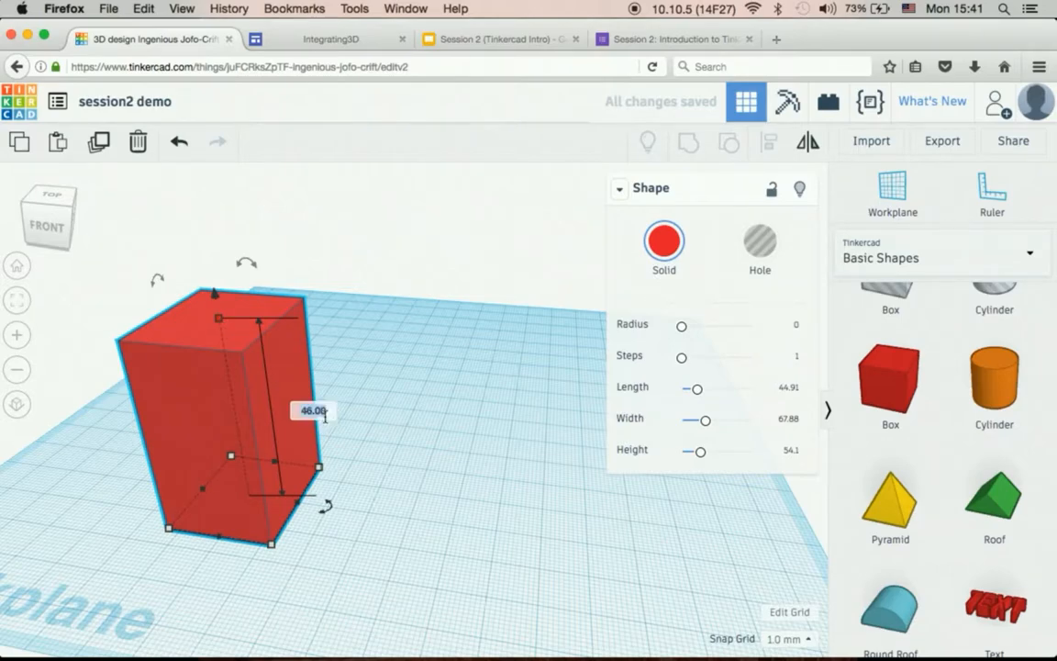
type("40")
key("Return")
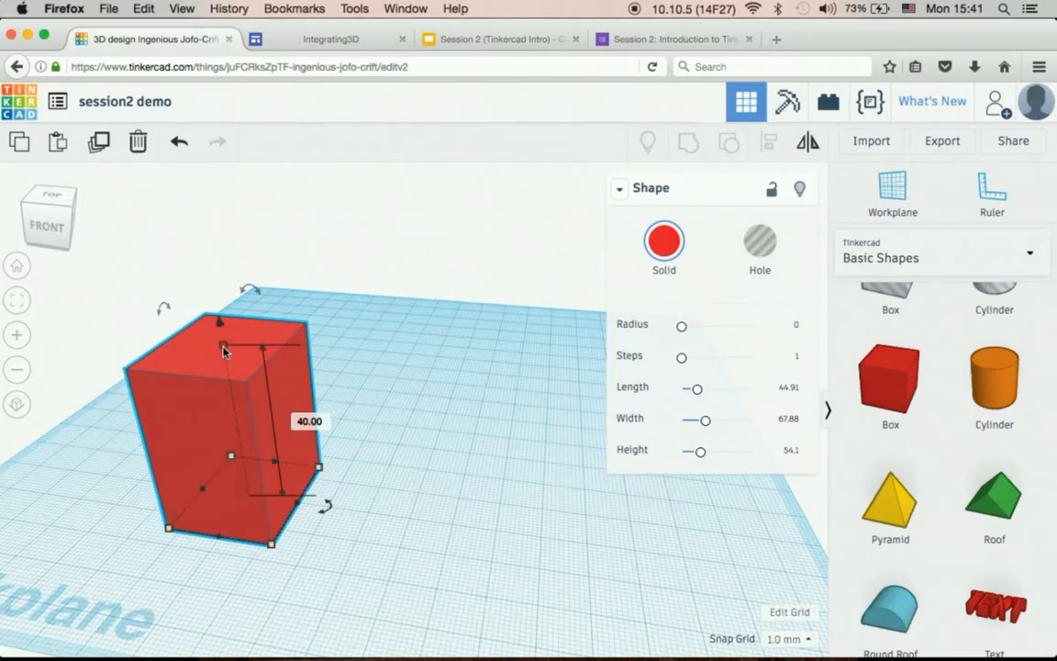
Try lifting the box 19 mm above the workplane, and return it to elevation 0
right_click_drag(358, 389, 318, 355)
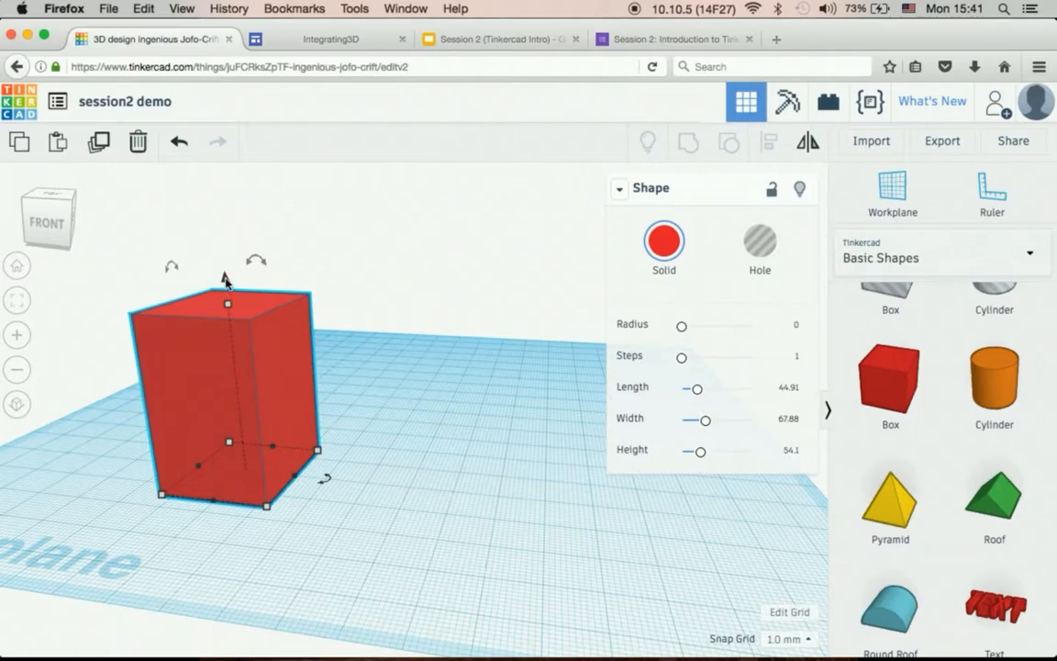
left_click_drag(226, 279, 237, 188)
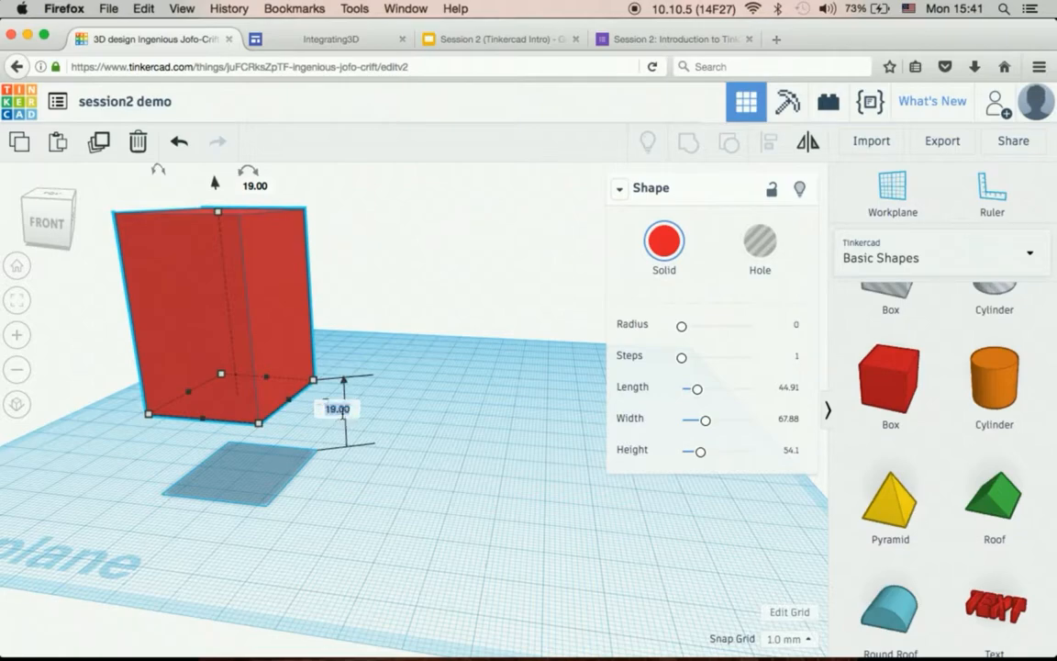
key("Return")
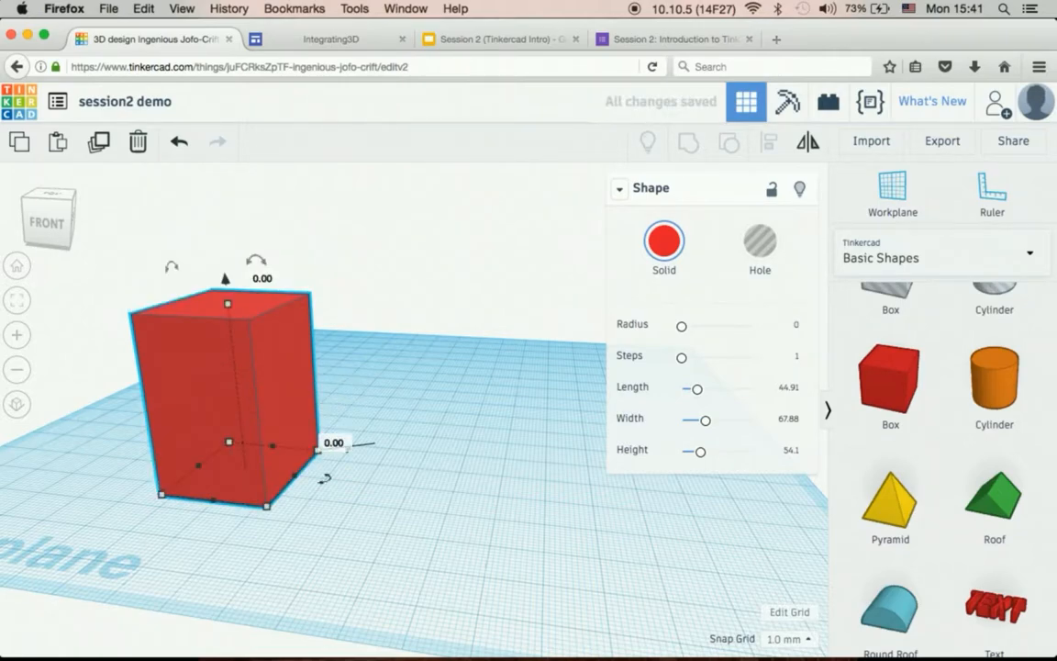
Move the box a short way across the workplane, and try rotating it about each of its three axes, returning it to 0°
left_click_drag(295, 486, 372, 473)
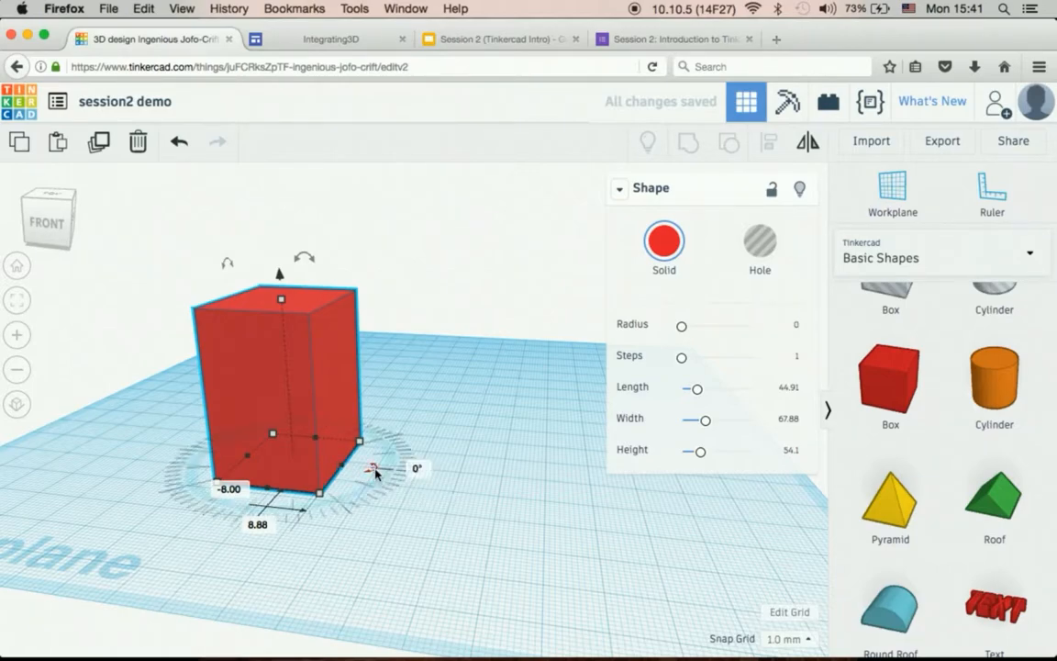
right_click_drag(462, 488, 425, 524)
mouse_move(371, 523)
left_mouse_down()
mouse_move(371, 476)
mouse_move(377, 513)
mouse_move(326, 551)
mouse_move(380, 484)
mouse_move(382, 531)
left_mouse_up()
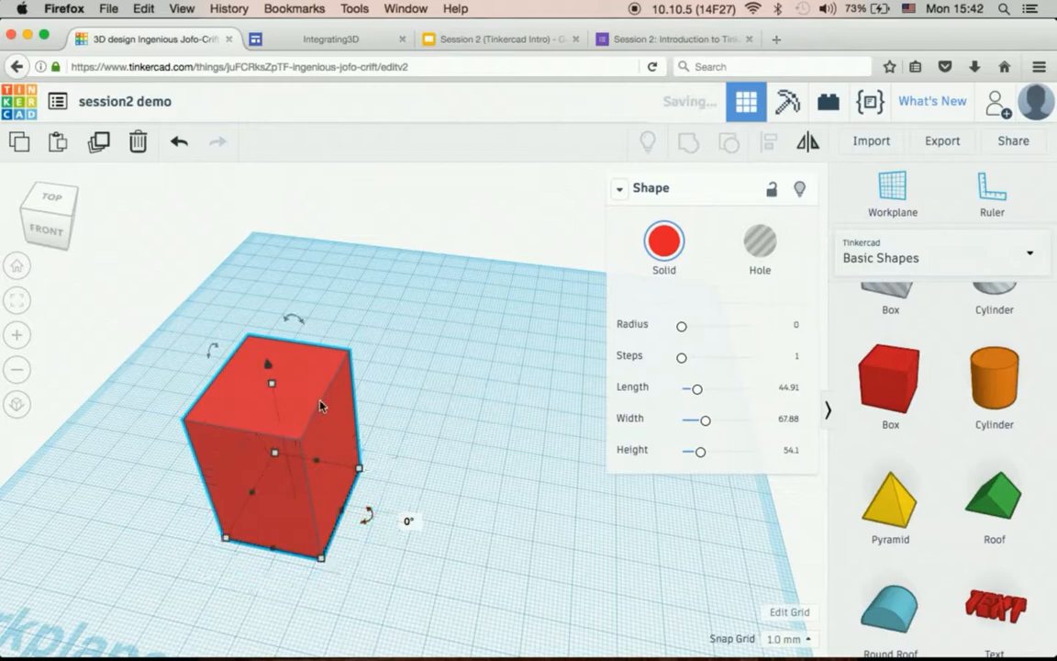
mouse_move(296, 323)
left_mouse_down()
mouse_move(307, 316)
mouse_move(371, 359)
mouse_move(294, 309)
mouse_move(226, 287)
mouse_move(366, 373)
mouse_move(404, 417)
mouse_move(260, 317)
mouse_move(326, 347)
mouse_move(304, 318)
left_mouse_up()
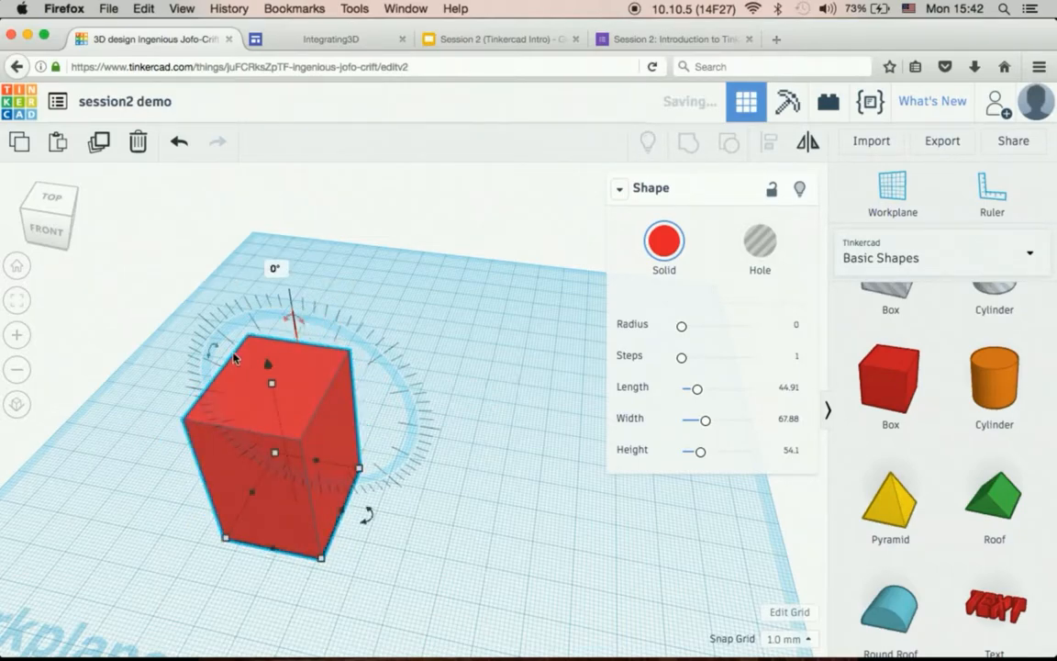
mouse_move(211, 352)
left_mouse_down()
mouse_move(201, 430)
mouse_move(215, 321)
mouse_move(211, 349)
left_mouse_up()
left_click(419, 406)
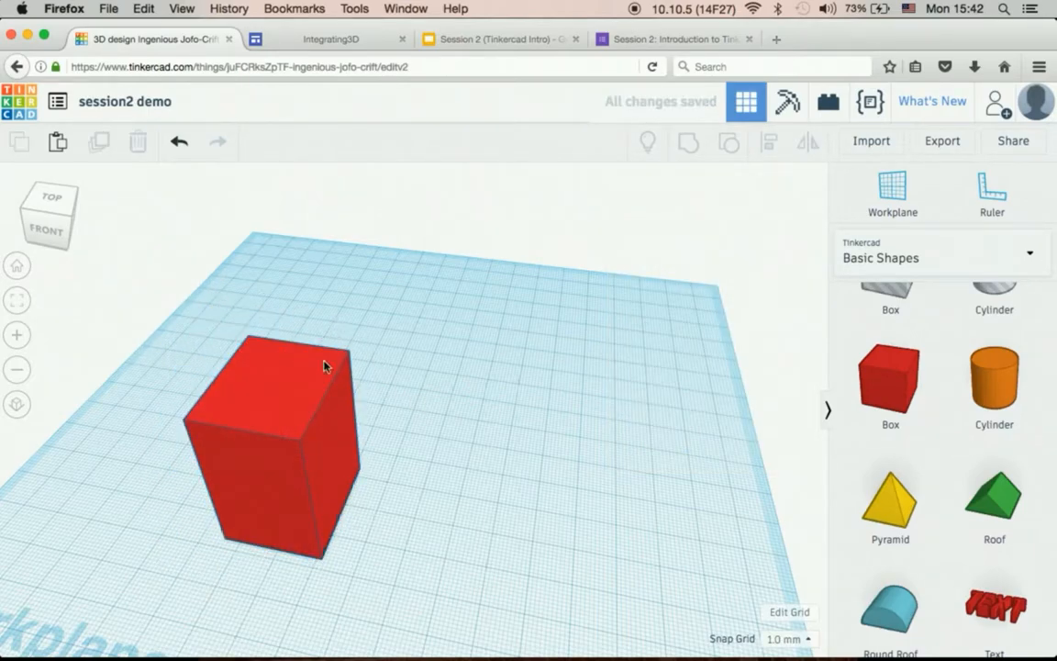
Place a solid orange cylinder from the Basic Shapes beside the red box and set its bevel to 2.17
left_click(327, 356)
right_click_drag(430, 438, 424, 394)
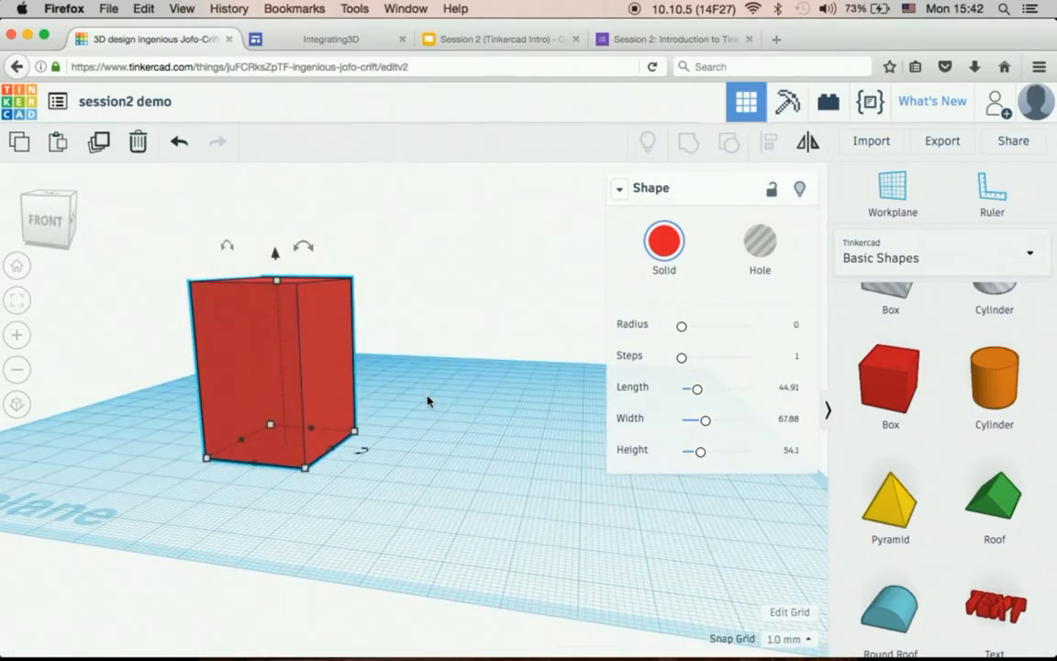
scroll(427, 401, "up", 2)
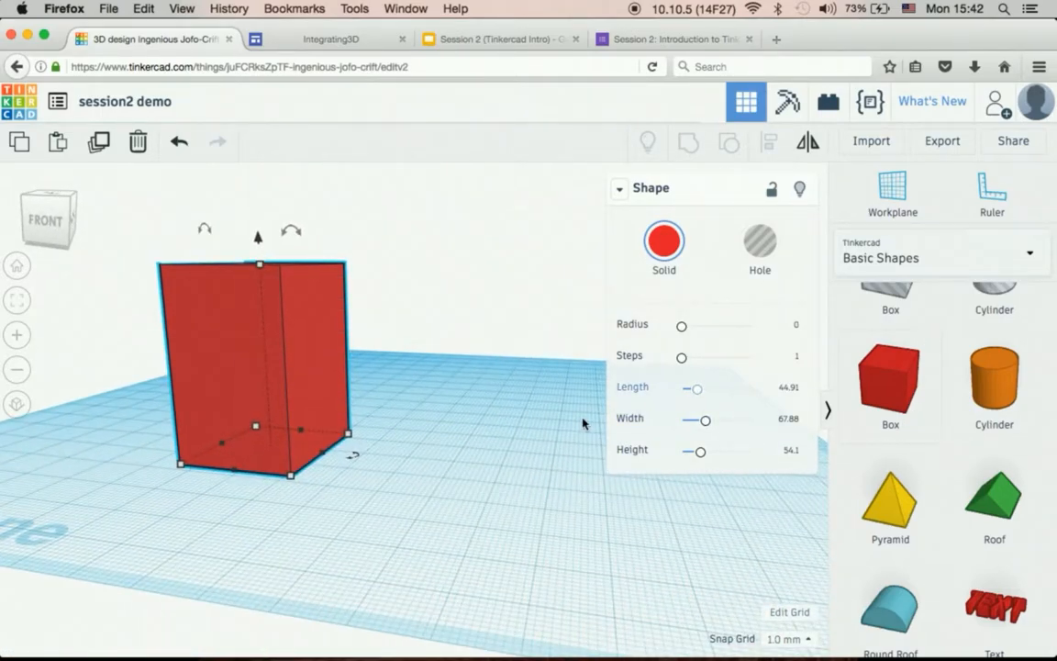
left_click_drag(1006, 386, 435, 473)
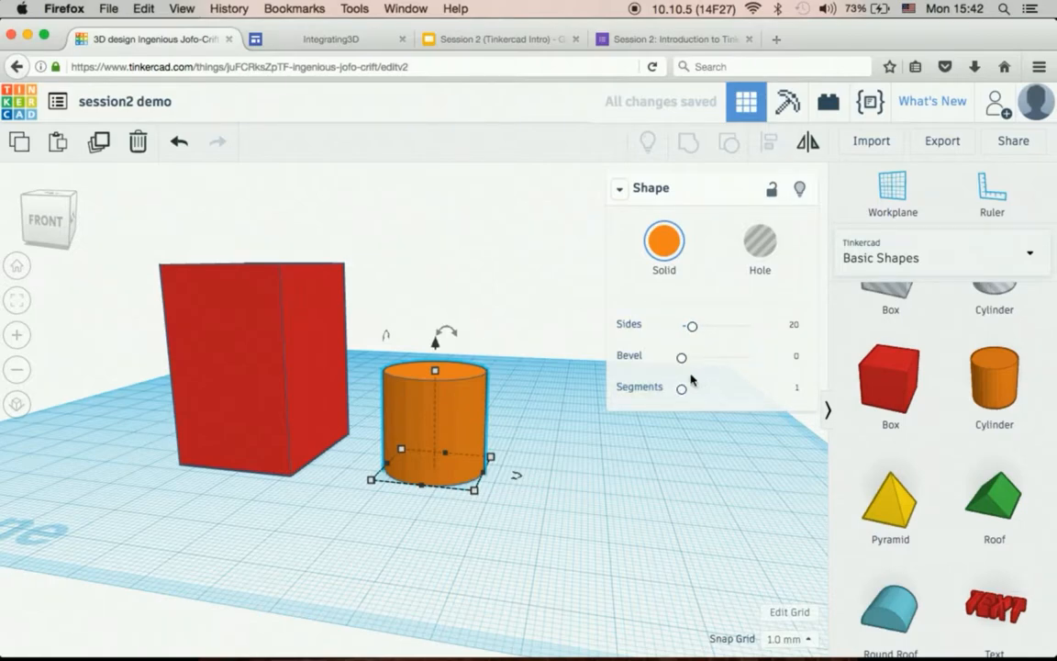
left_click_drag(681, 361, 743, 357)
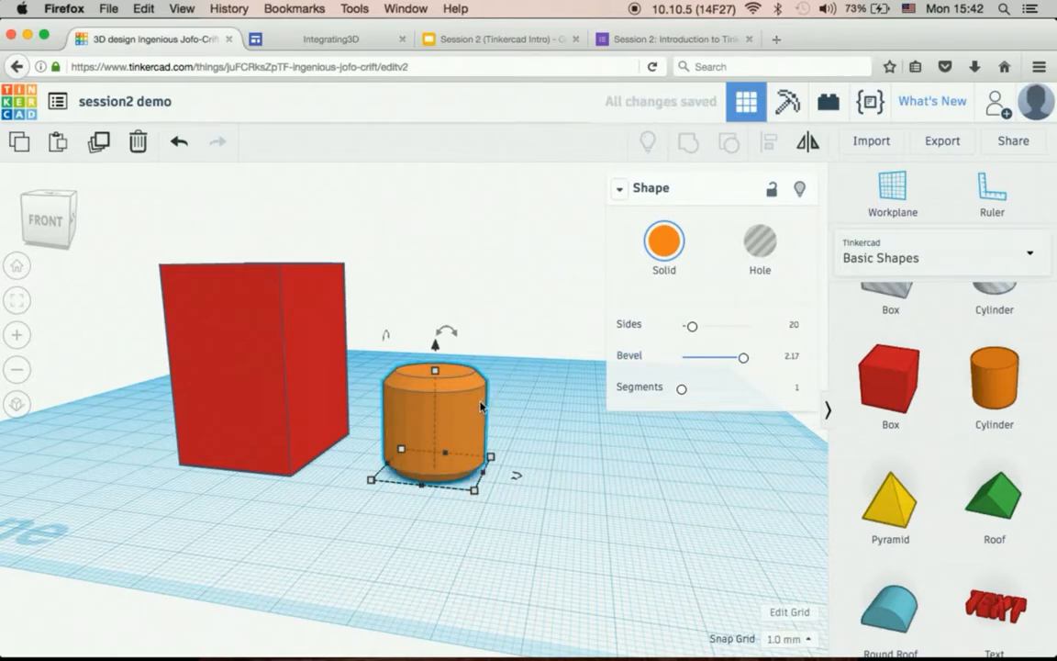
Try the cylinder with 31 and 12 sides, and set its number of sides to 64
mouse_move(692, 326)
left_mouse_down()
mouse_move(750, 327)
mouse_move(699, 331)
mouse_move(708, 332)
left_mouse_up()
right_click_drag(508, 411, 500, 474)
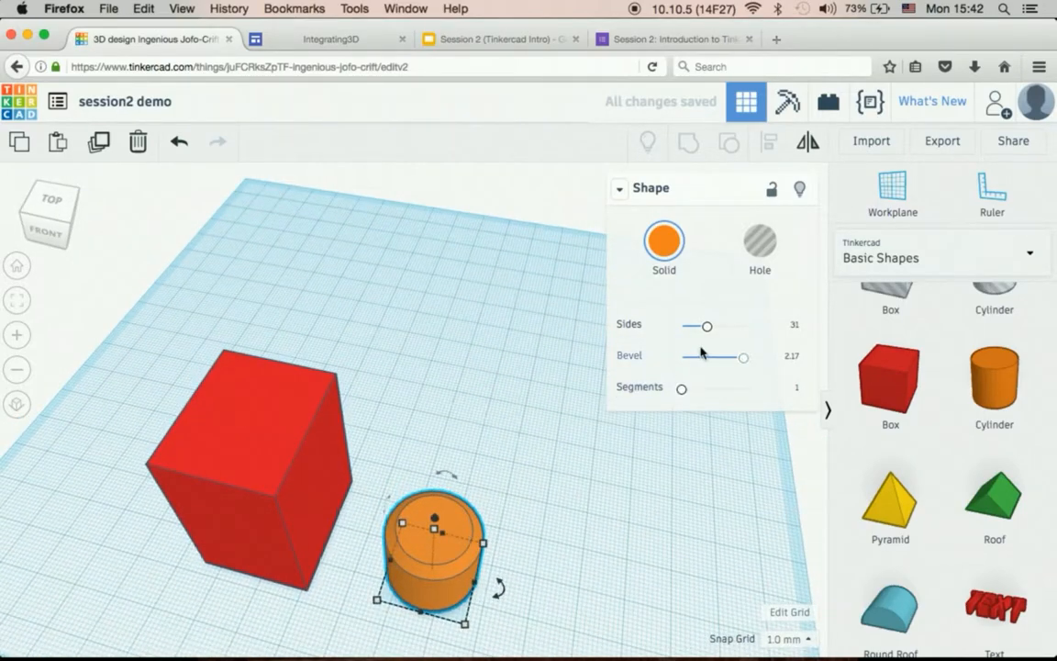
left_click_drag(704, 327, 665, 333)
scroll(514, 541, "up", 4)
scroll(532, 551, "down", 3)
scroll(522, 555, "up", 2)
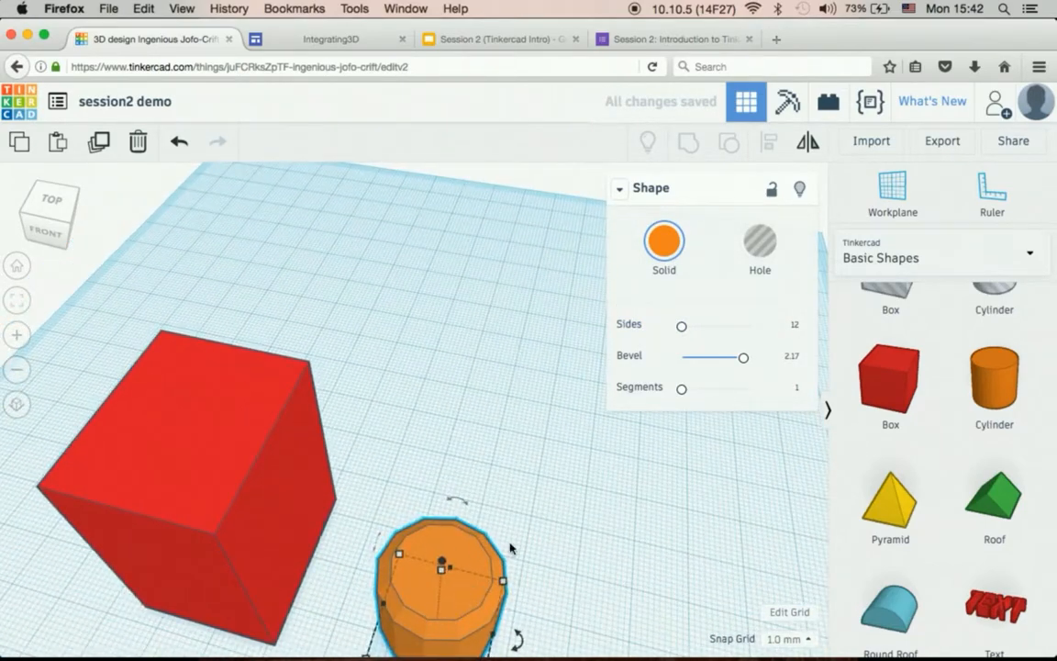
left_click_drag(682, 328, 754, 327)
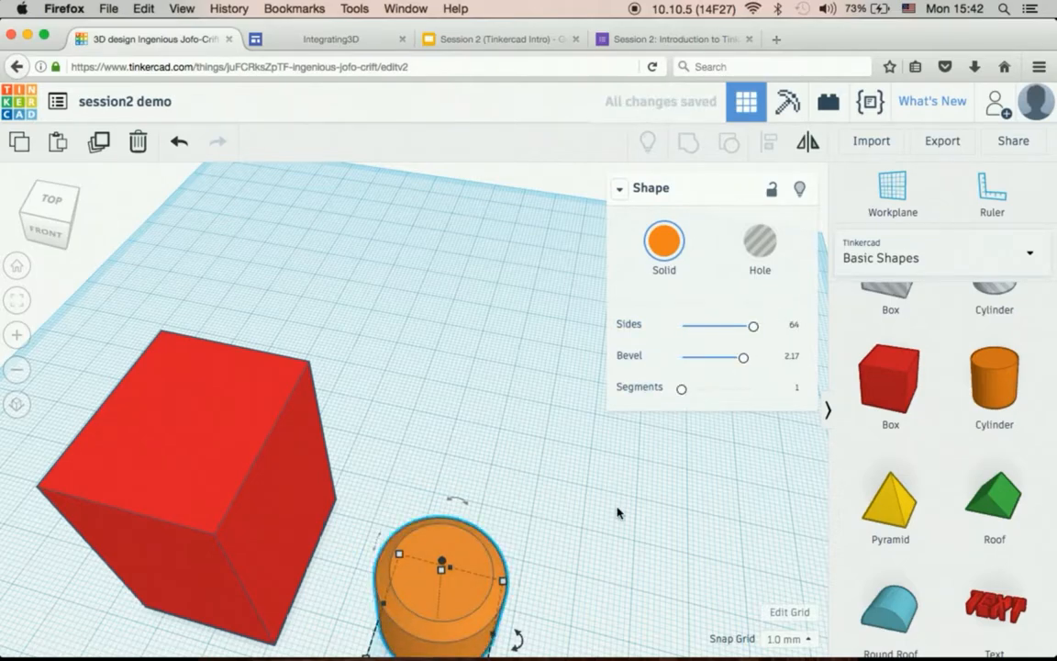
left_click(613, 477)
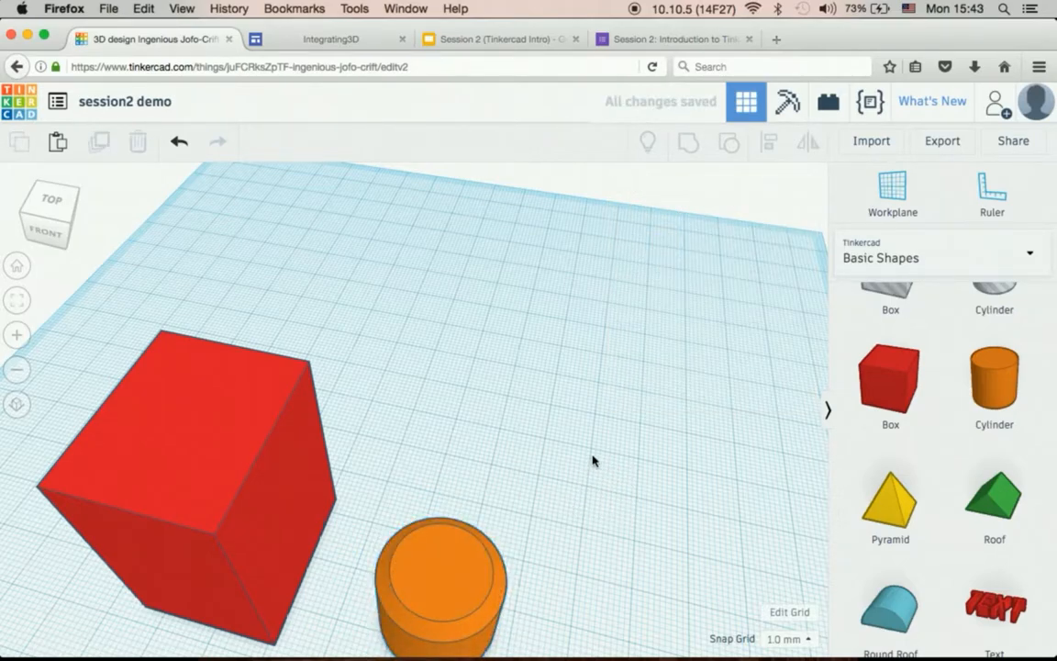
Try smoothing the cylinder's bevel with 7 segments, and reset it to 1 segment and bevel 0
left_click(463, 555)
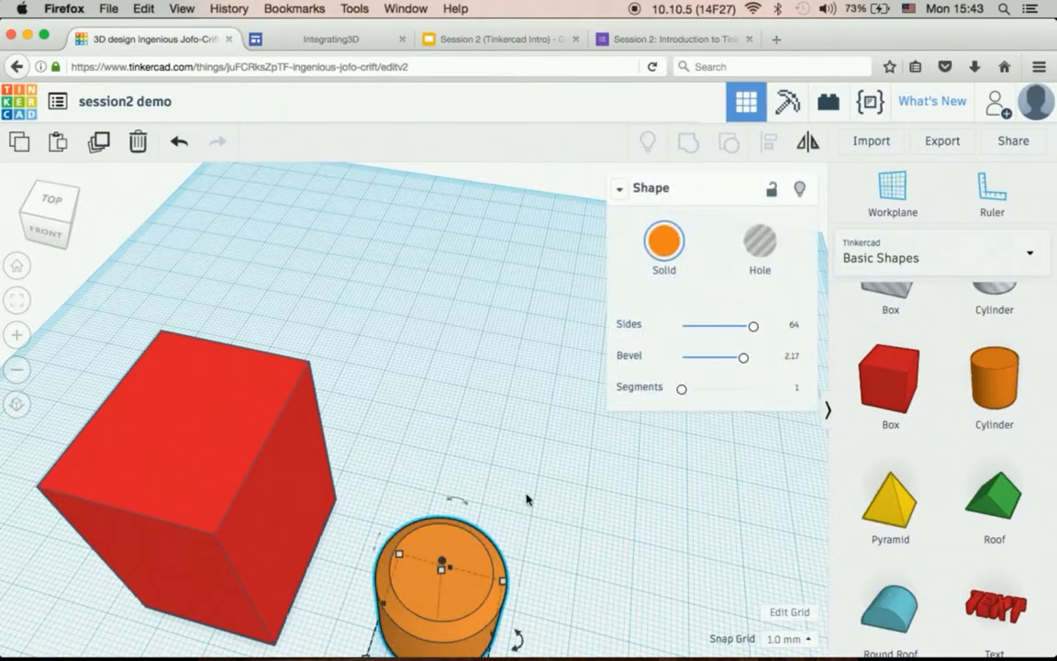
right_click_drag(526, 501, 521, 449)
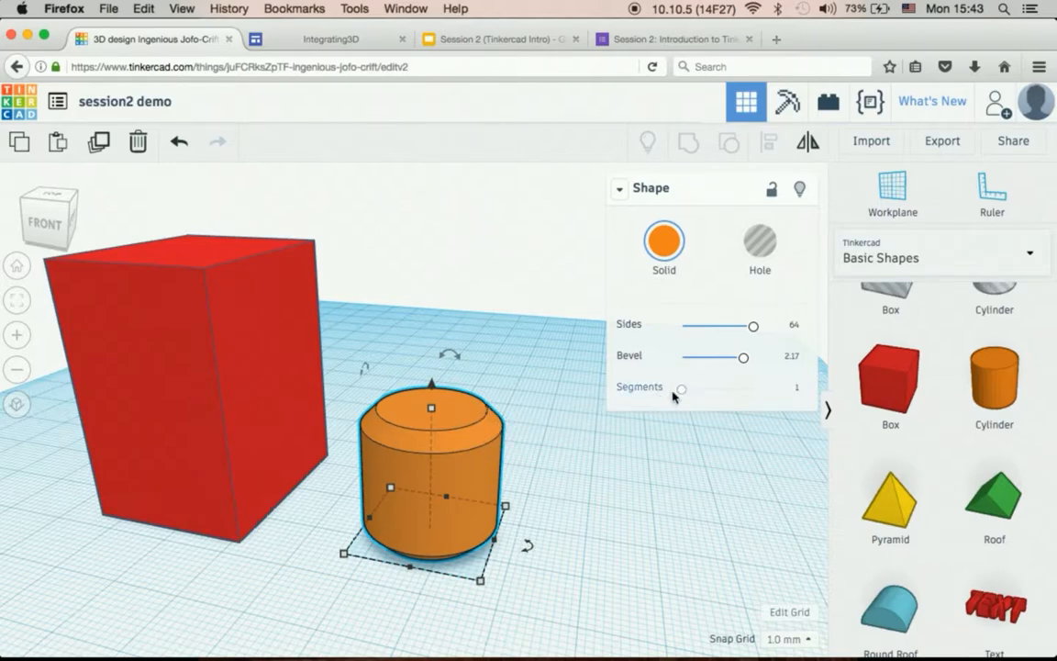
left_click_drag(680, 391, 734, 393)
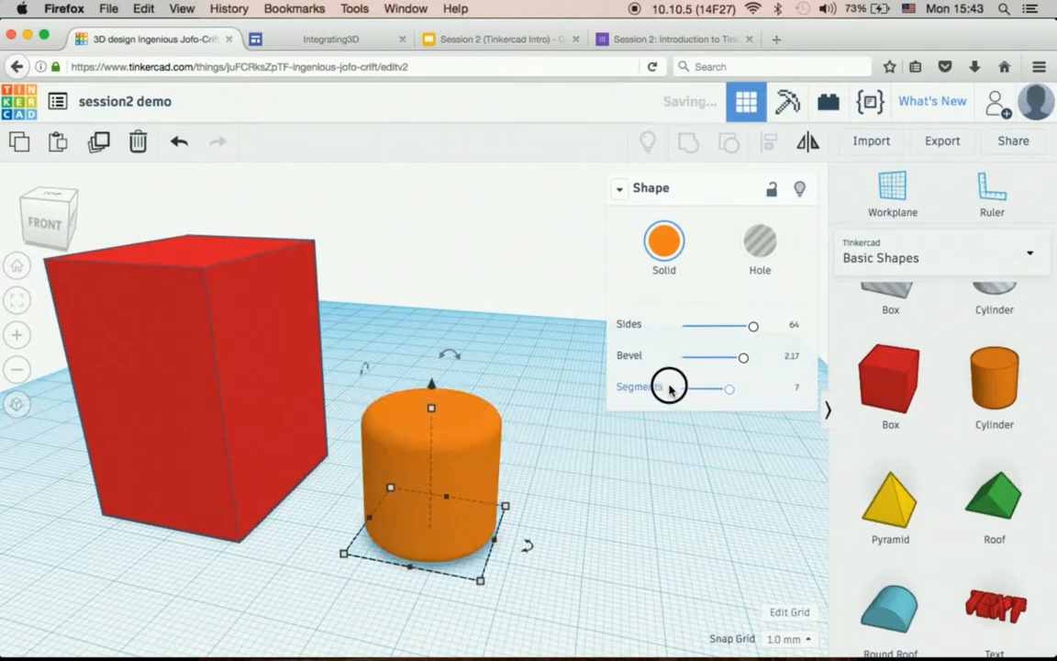
left_click_drag(732, 395, 679, 391)
left_click_drag(744, 363, 680, 357)
Shift the cylinder slightly on the workplane, reduce its height and stretch its base into a 48 by 22 mm oval
left_click_drag(458, 506, 431, 466)
right_click_drag(525, 460, 540, 471)
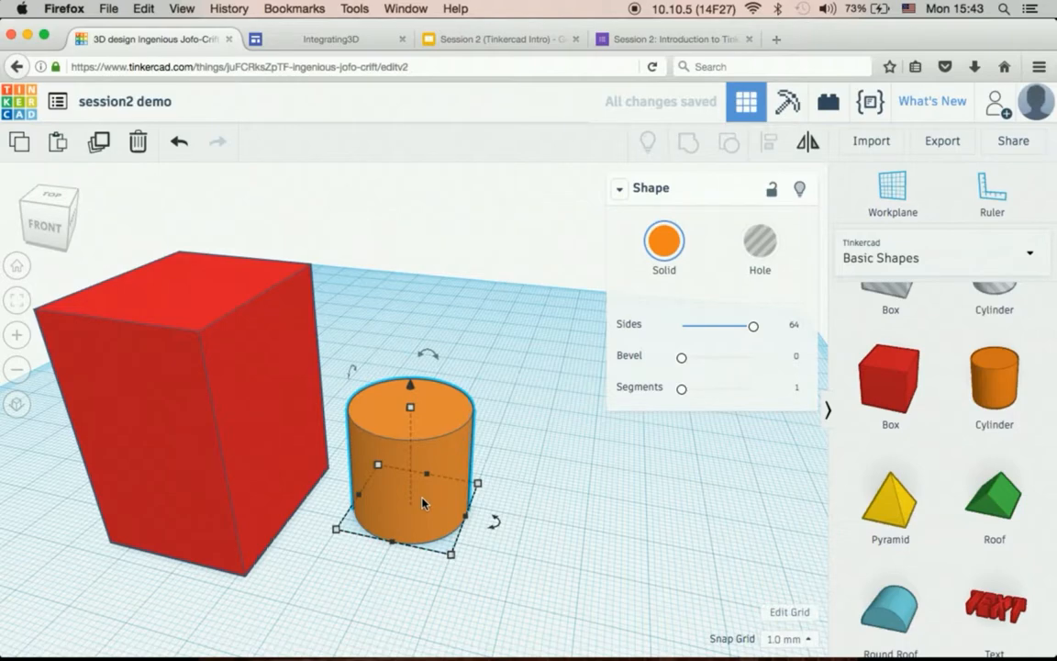
left_click_drag(411, 396, 415, 432)
left_click_drag(477, 484, 634, 504)
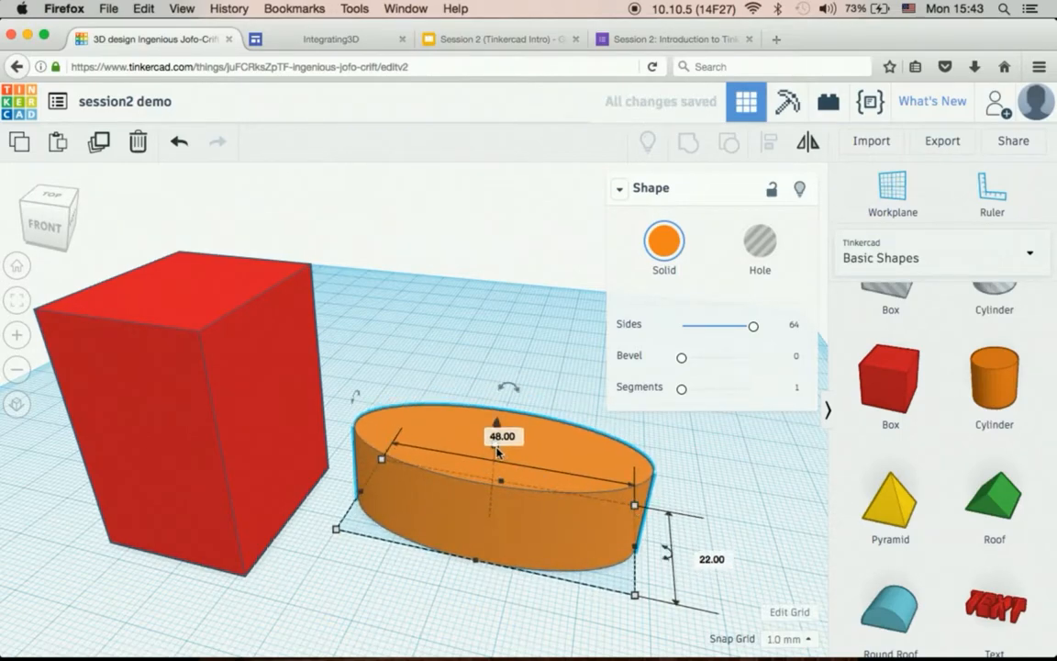
Raise the oval cylinder off the workplane and move it so that its end overlaps the side of the red box
left_click_drag(497, 425, 363, 386)
left_click(469, 422)
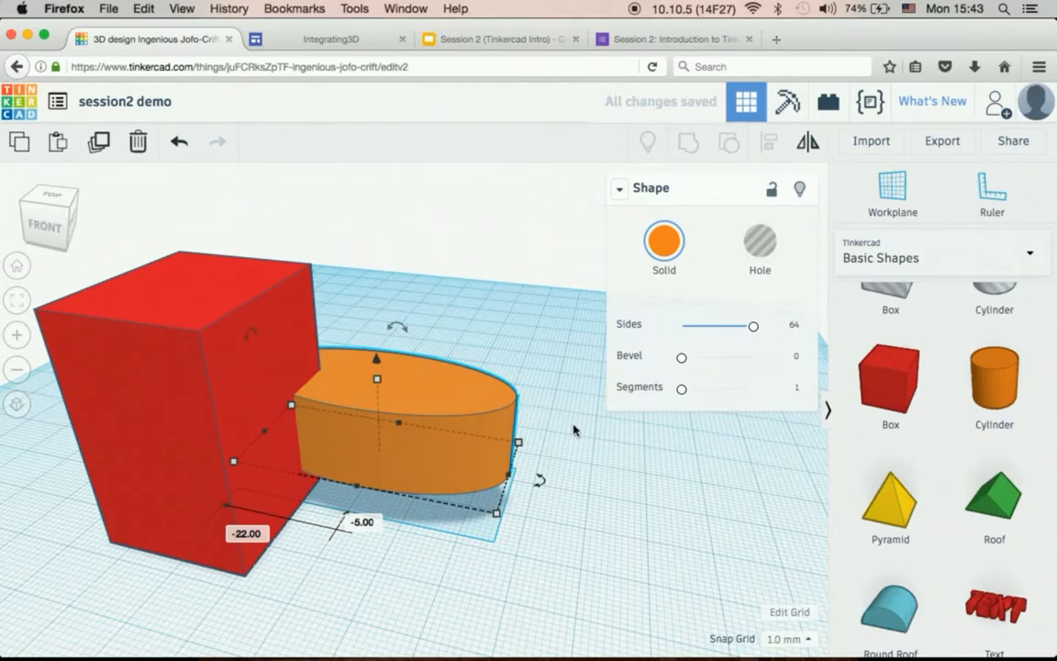
right_click_drag(574, 430, 392, 315)
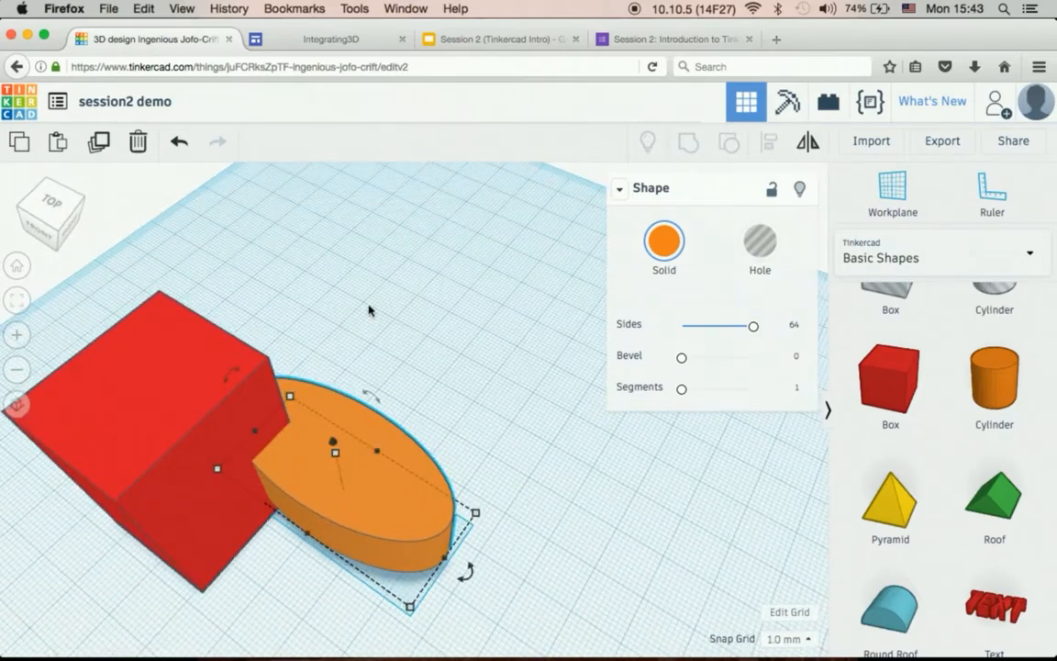
scroll(417, 300, "down", 6)
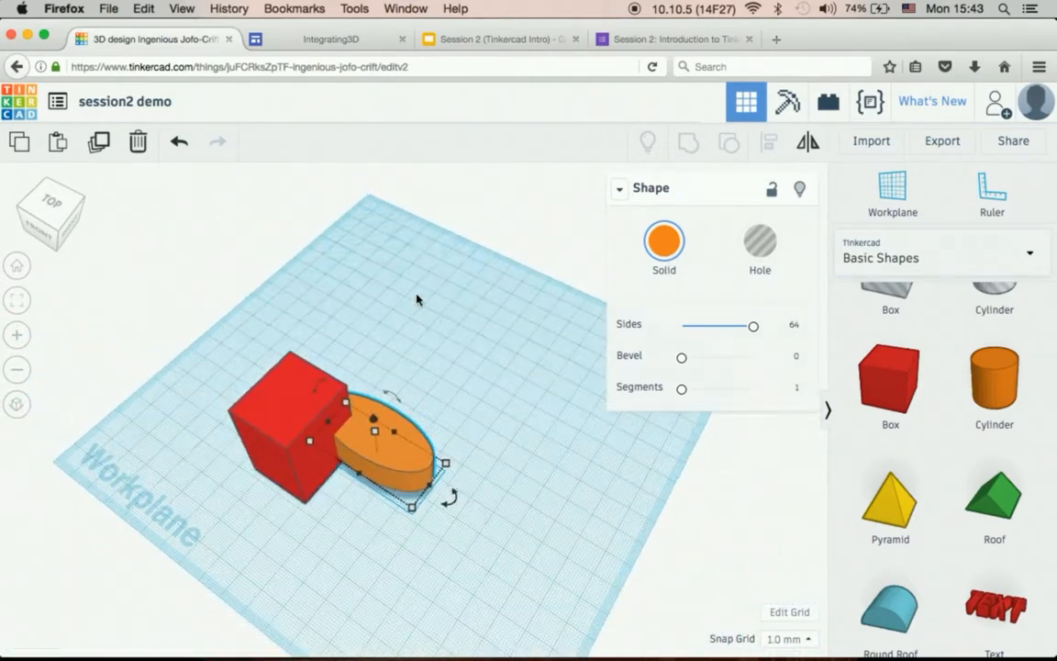
left_click(473, 491)
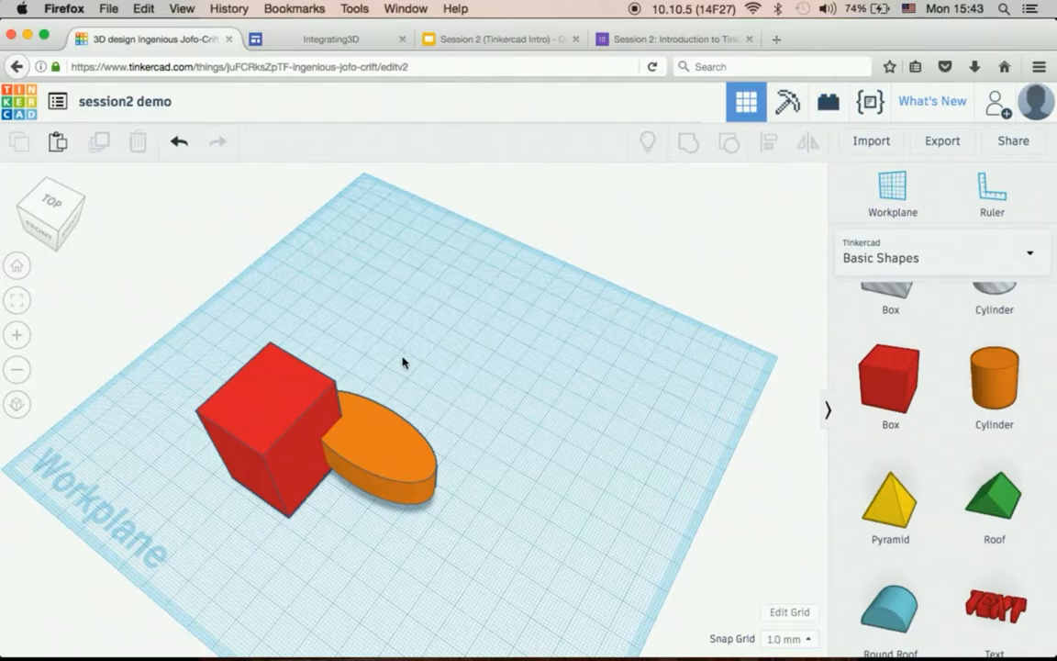
Align the box and oval cylinder at their vertical centres, trying top alignment before restoring the centre alignment
left_click_drag(411, 338, 255, 442)
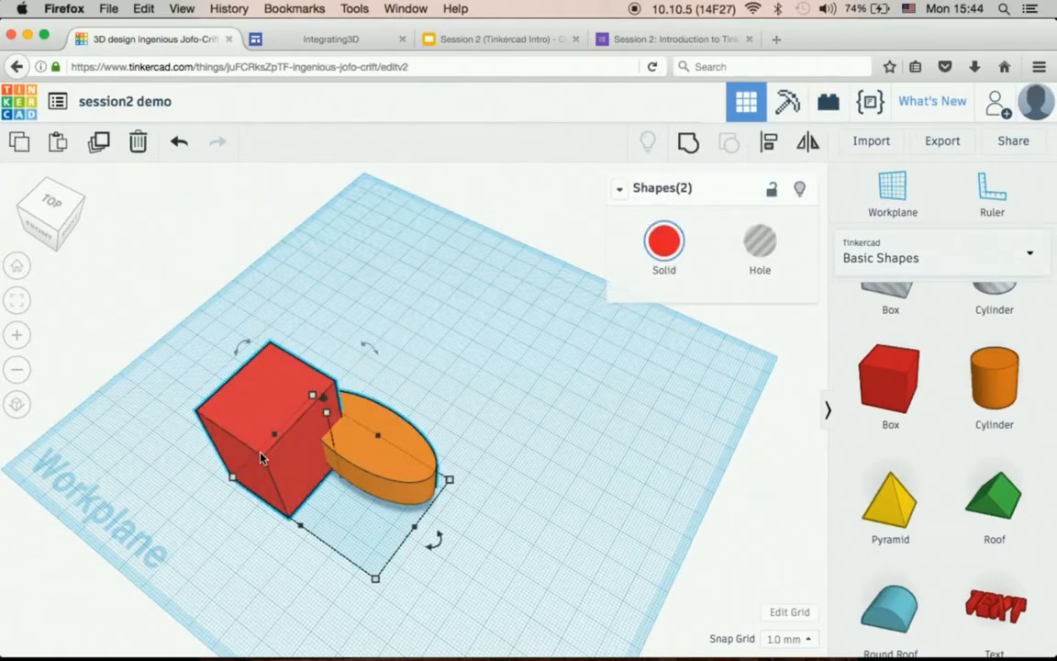
left_click(769, 149)
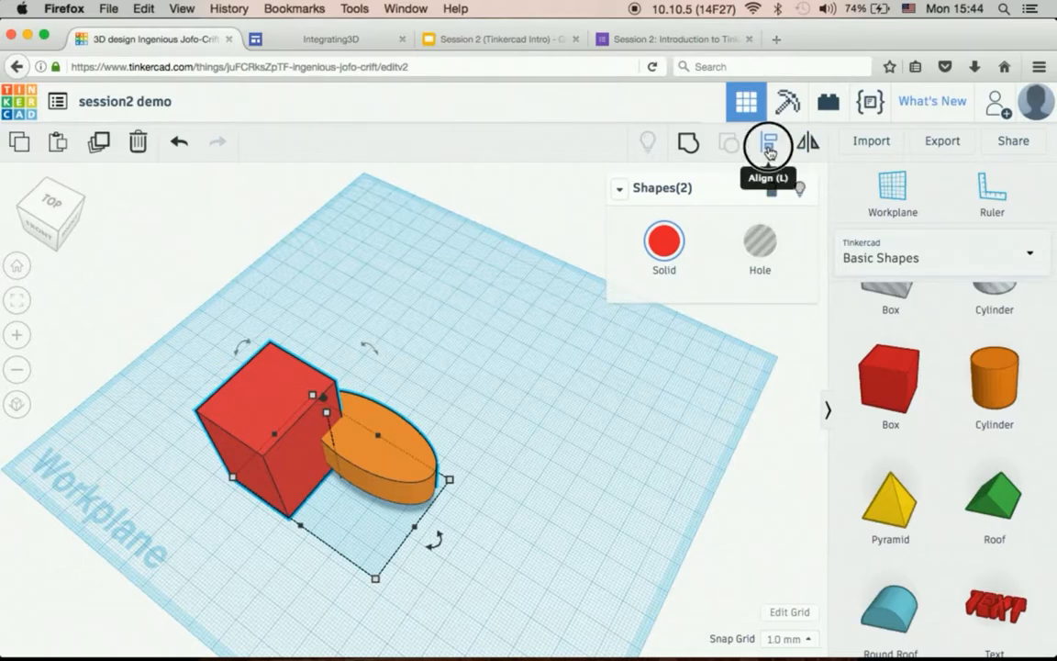
right_click_drag(465, 578, 472, 549)
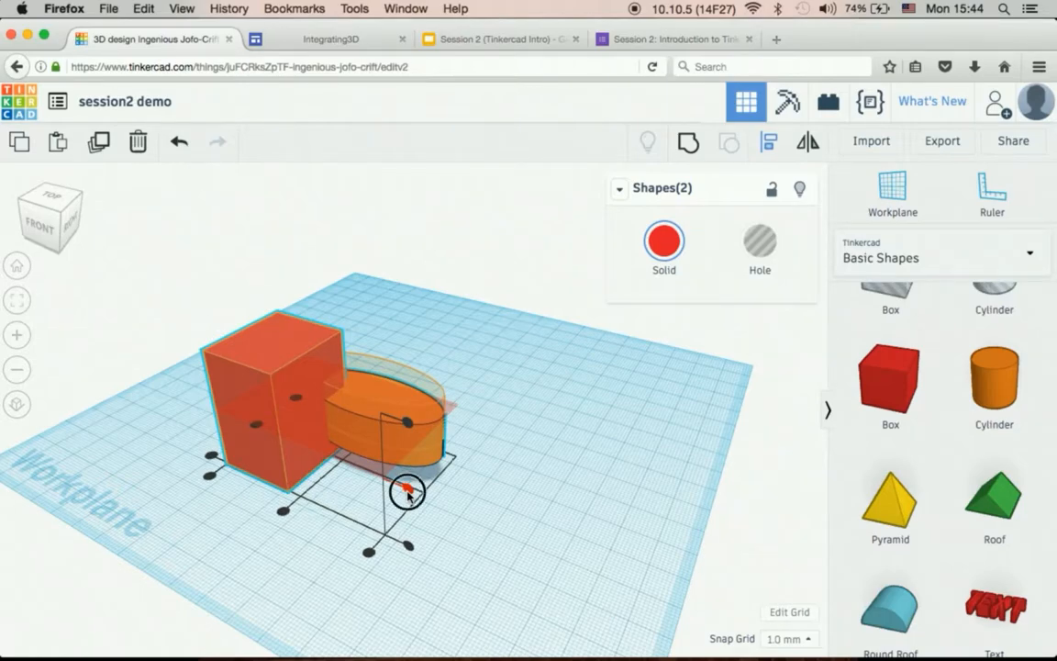
left_click(408, 489)
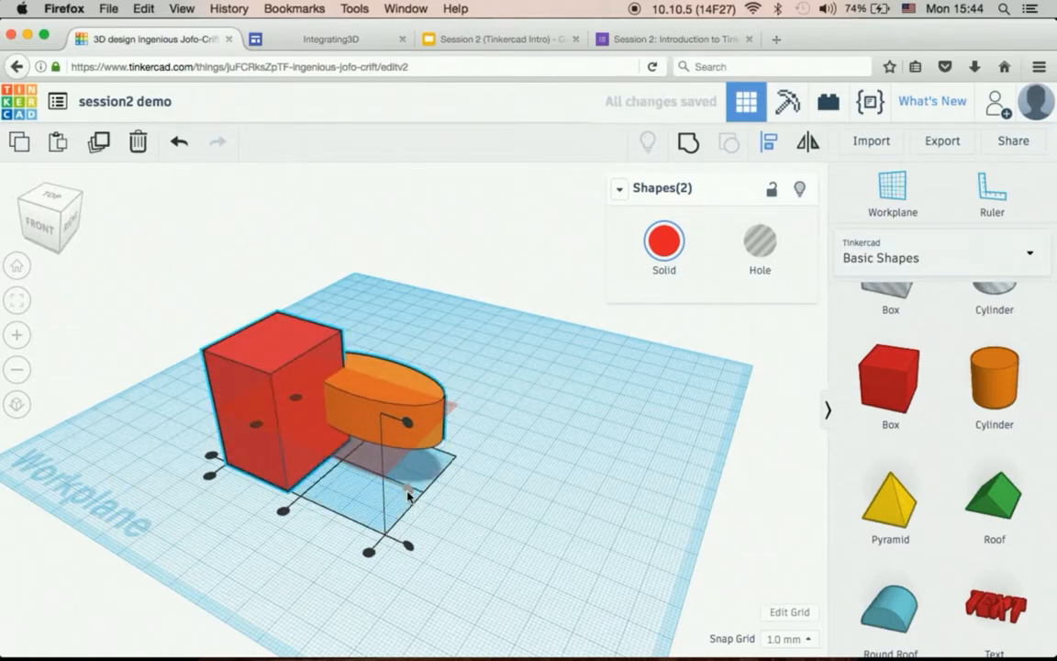
left_click(407, 427)
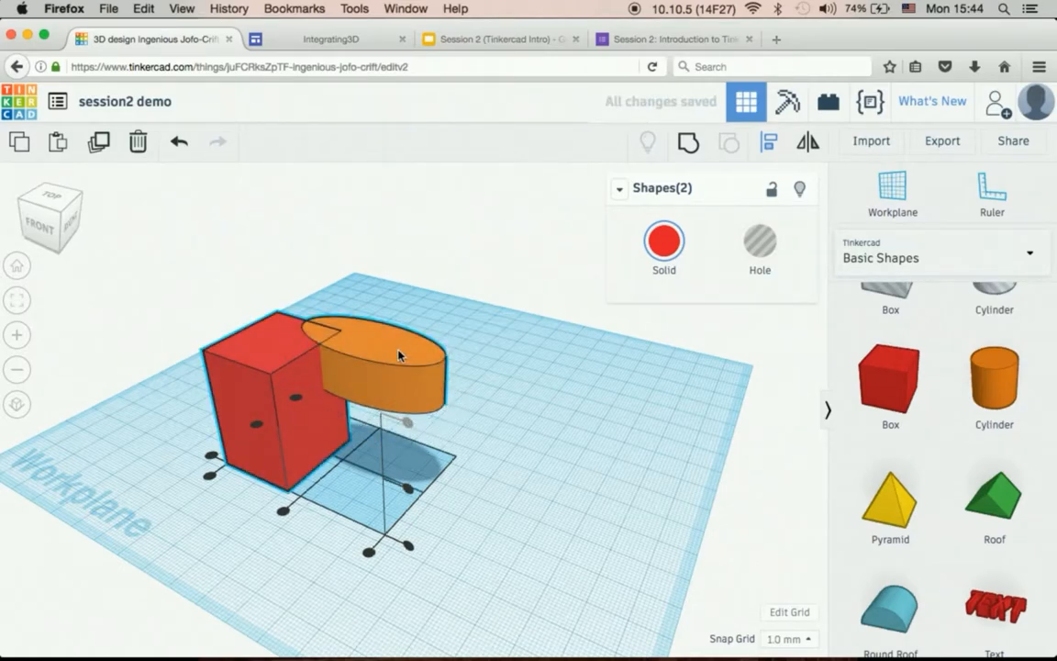
left_click(408, 488)
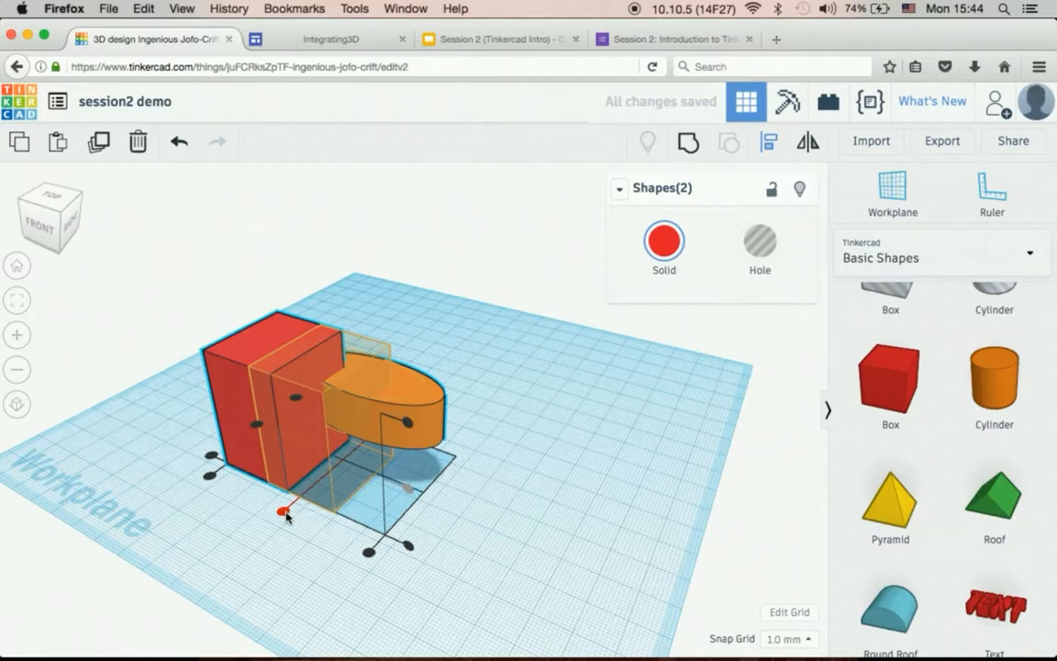
Try the near-end and middle length alignments of the box and oval cylinder, settling on the far-end alignment
left_click(283, 512)
left_click(350, 545)
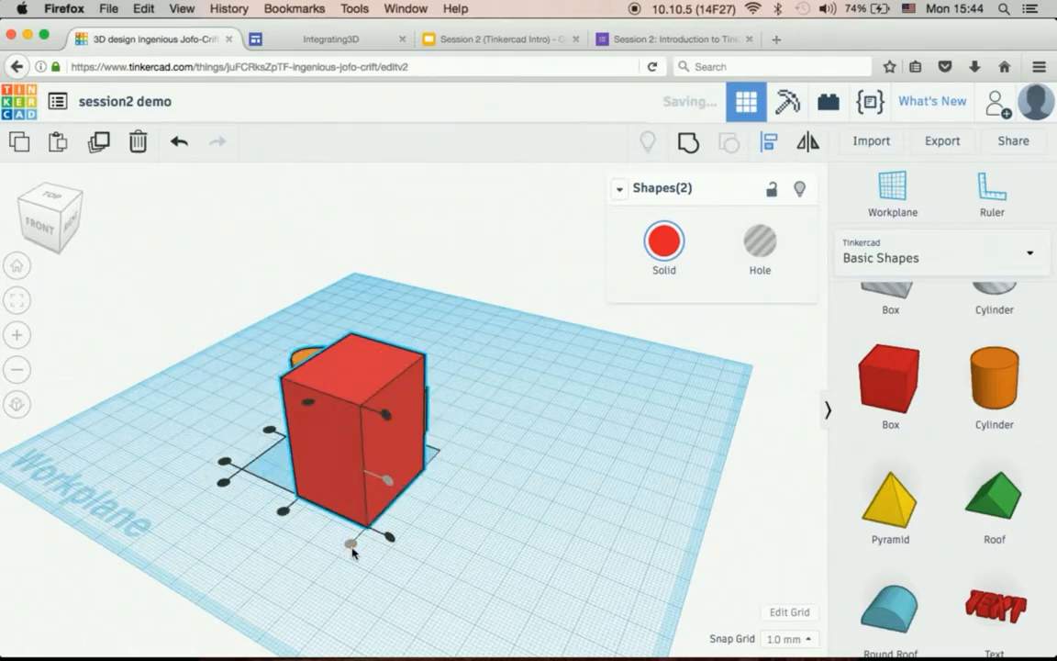
left_click(223, 485)
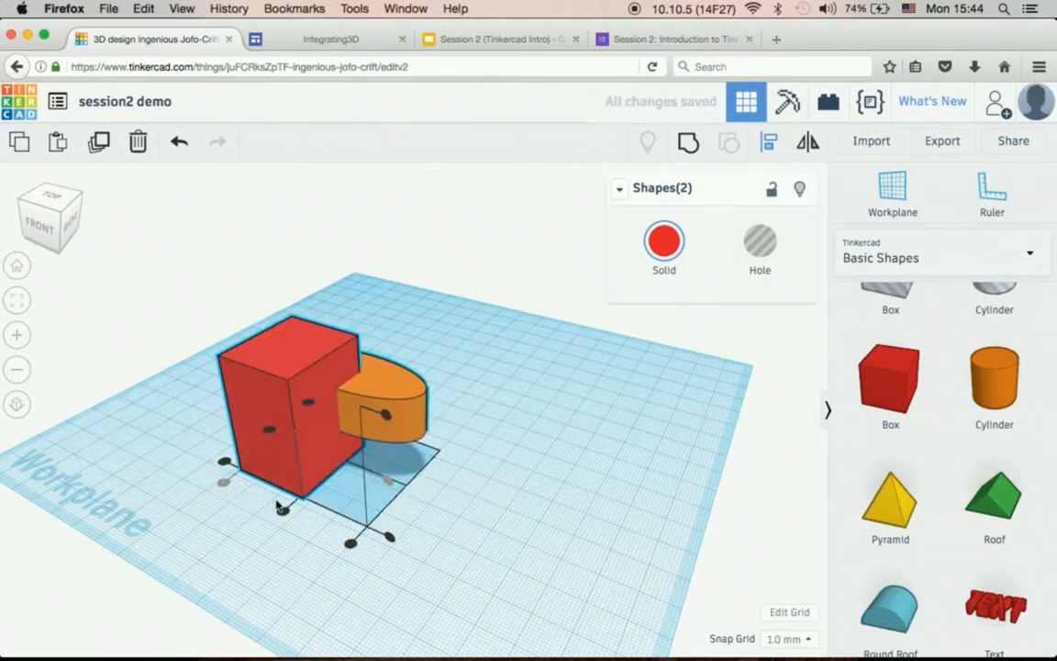
left_click(284, 513)
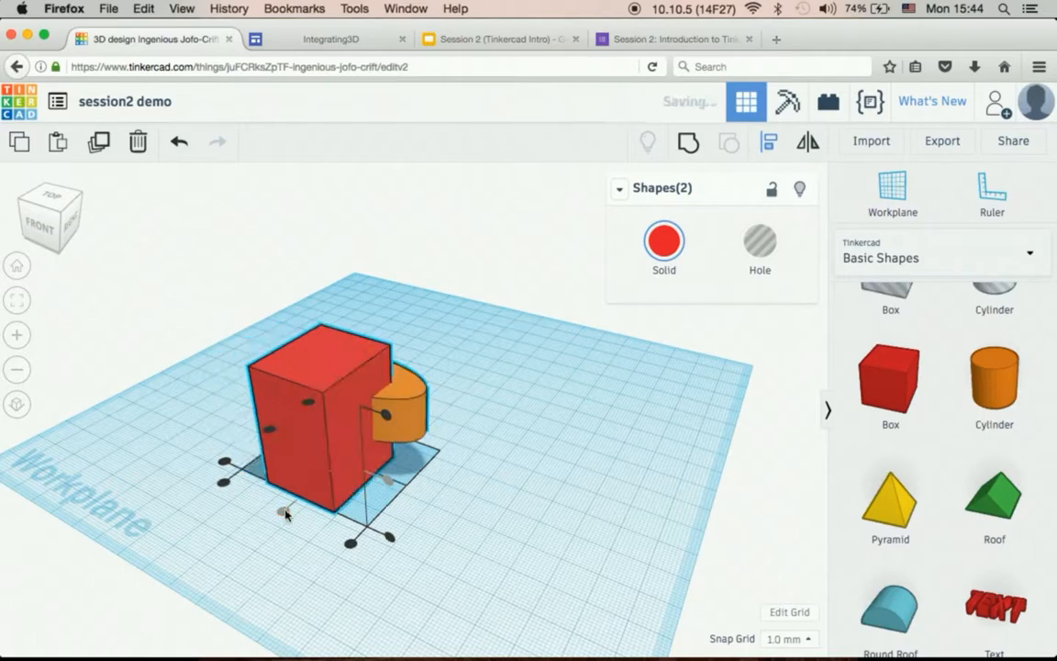
left_click(350, 544)
Try aligning the box and oval cylinder in depth at their back edges, centres and front edges
right_click_drag(441, 558, 657, 548)
scroll(609, 538, "up", 3)
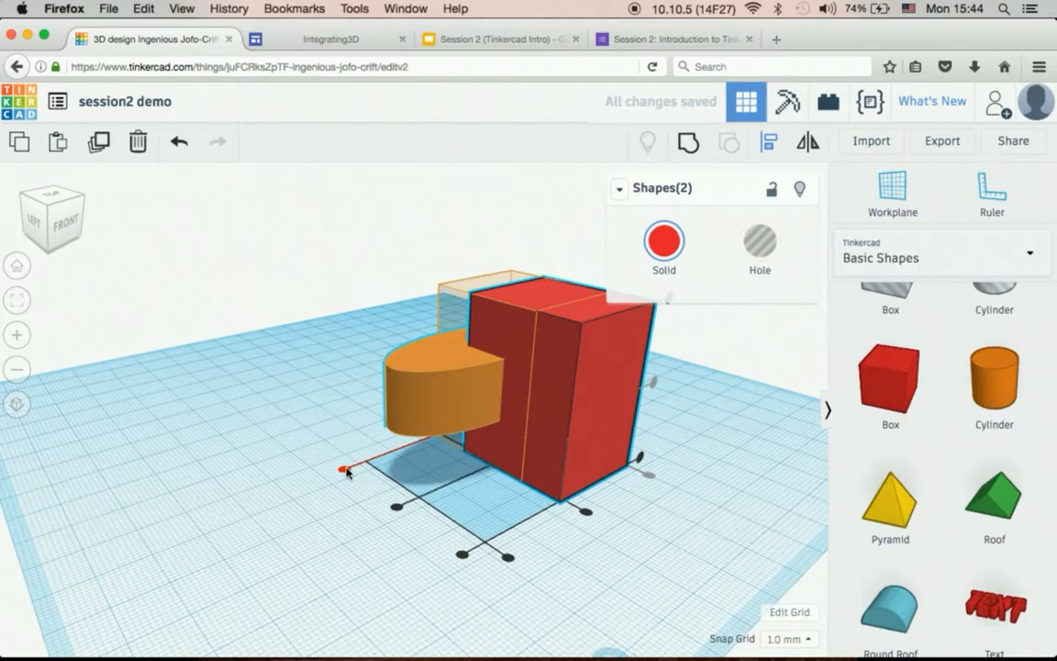
left_click(346, 471)
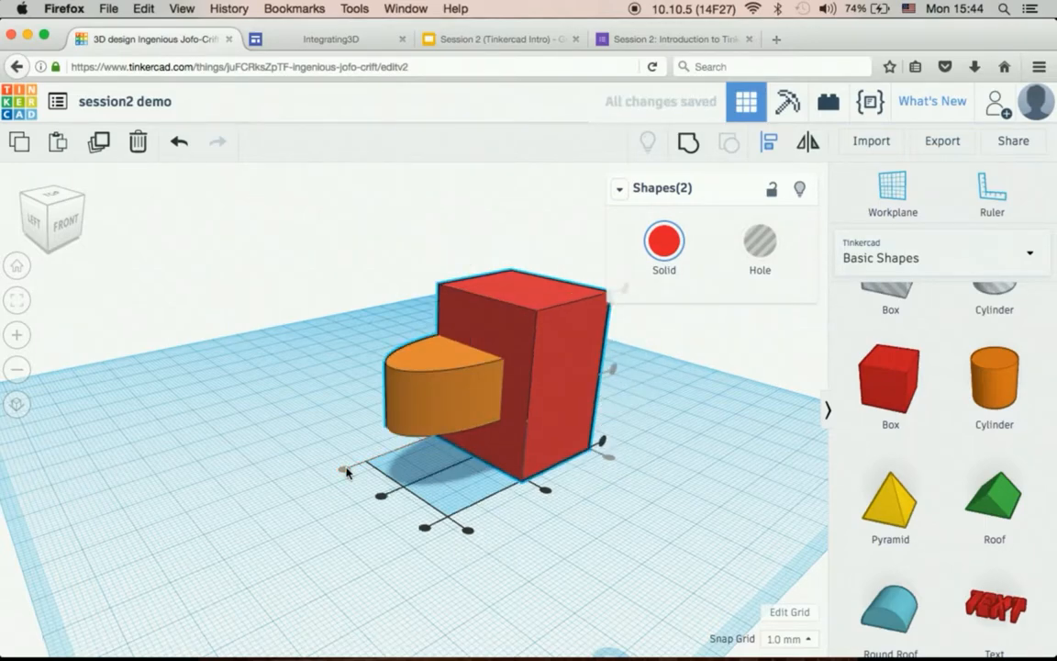
left_click(379, 495)
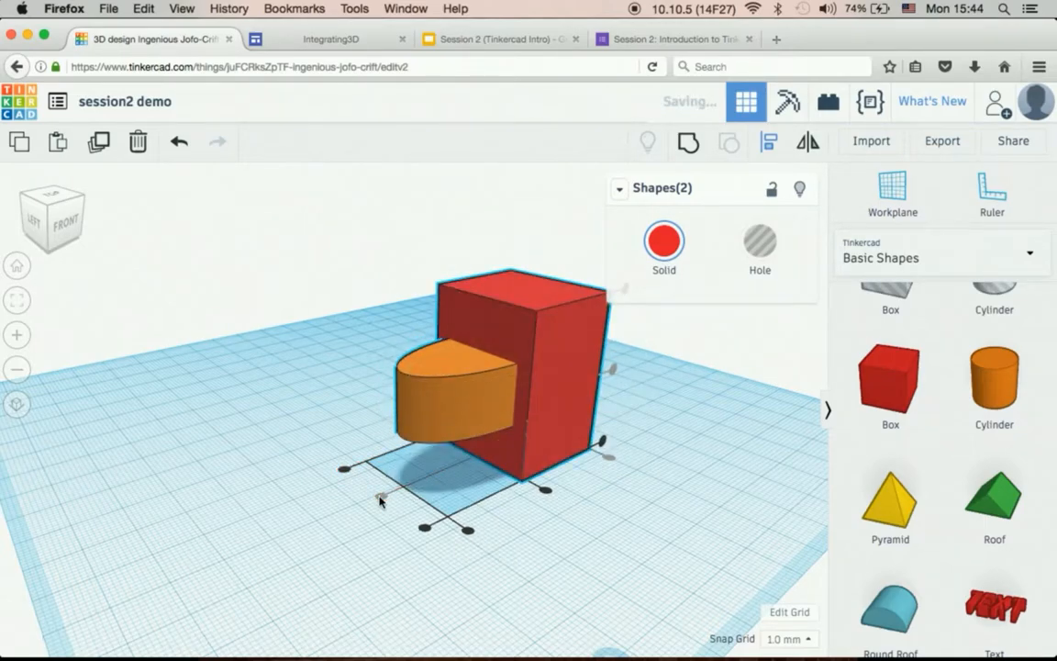
left_click(425, 528)
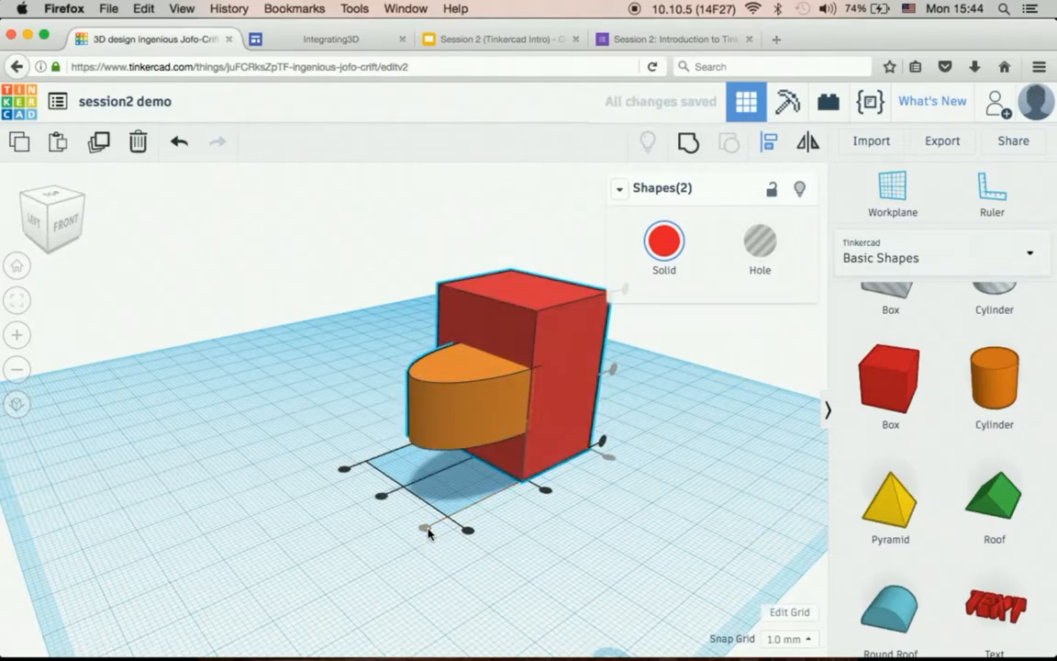
left_click_drag(574, 542, 432, 550)
scroll(567, 504, "down", 2)
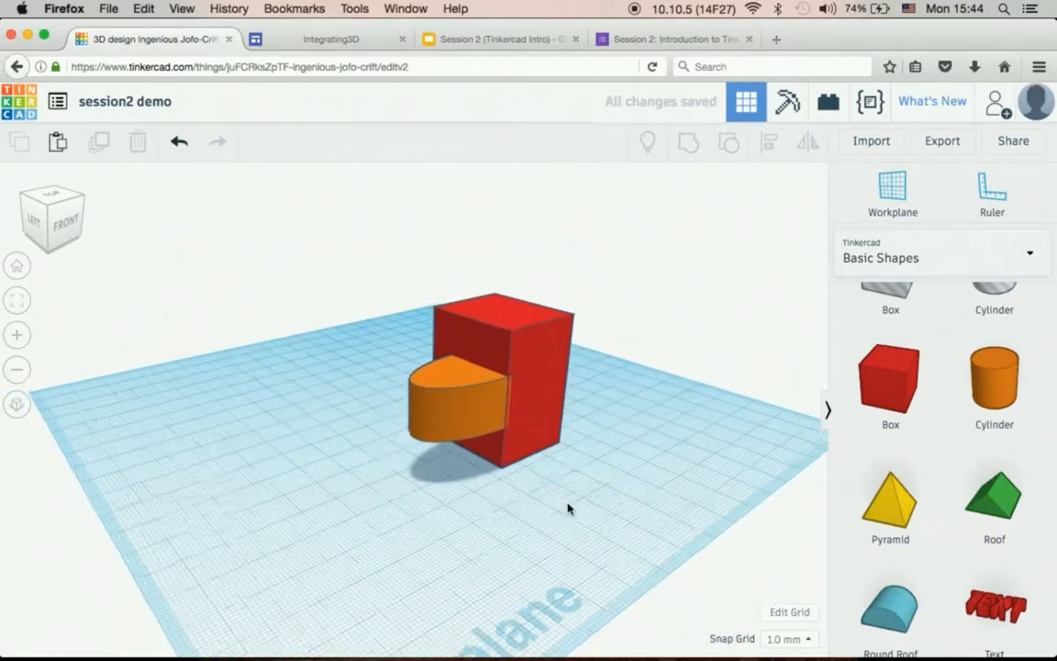
Select the box and oval cylinder together and align them at their centres in depth
right_click_drag(568, 507, 343, 557)
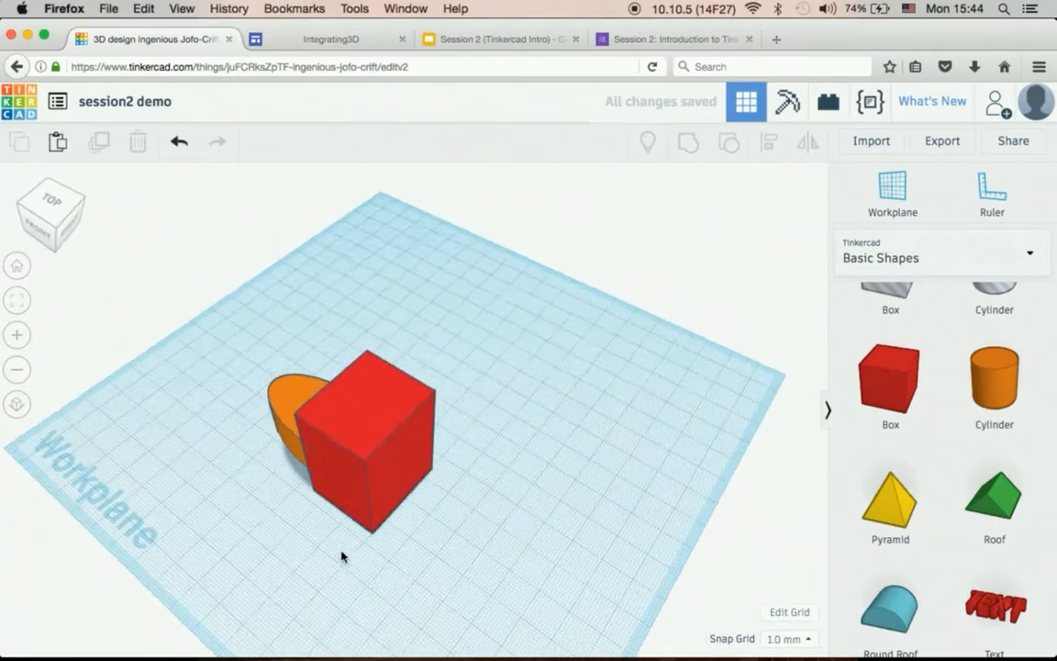
right_click_drag(433, 521, 379, 557)
left_click_drag(378, 556, 245, 371)
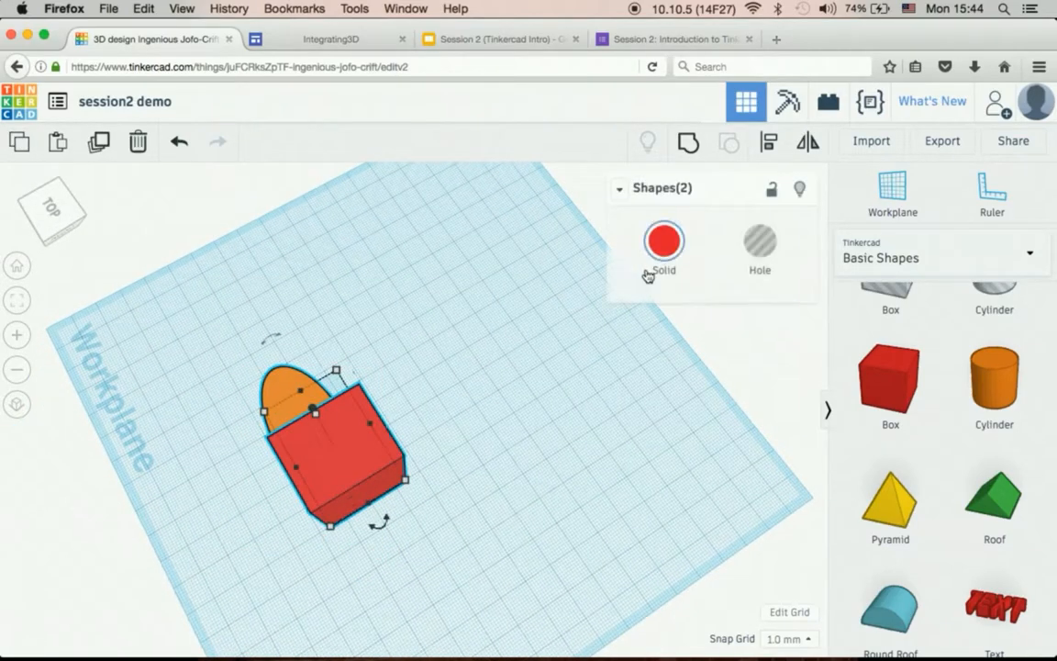
left_click(769, 142)
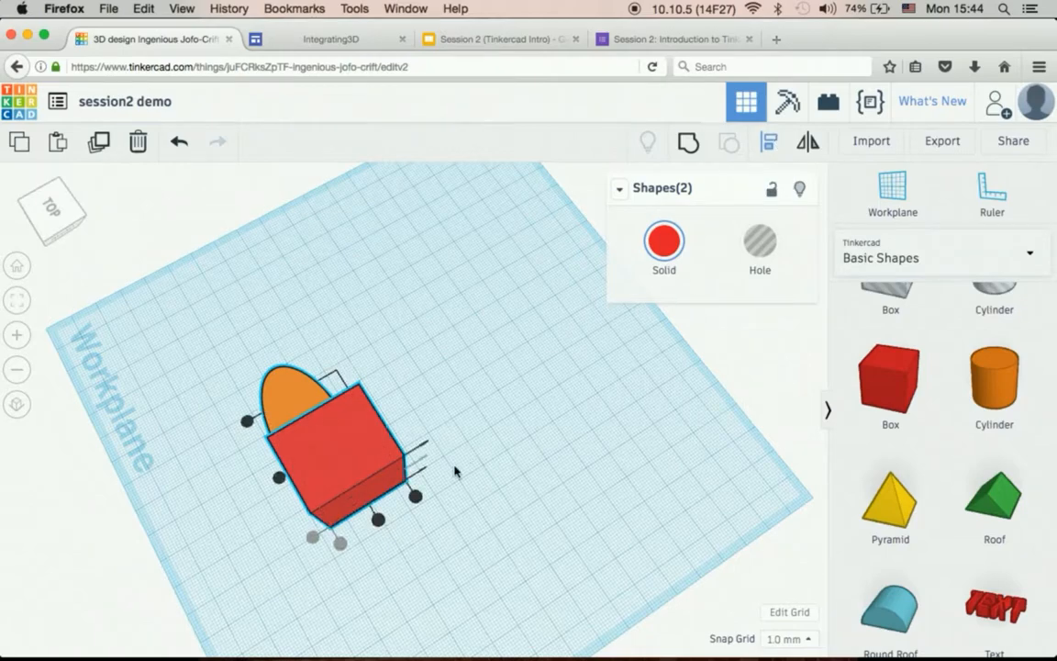
left_click(377, 519)
left_click(531, 503)
Turn the orange oval cylinder into a hole
left_click_drag(531, 503, 539, 404)
right_click_drag(538, 405, 681, 398)
right_click_drag(549, 482, 607, 426)
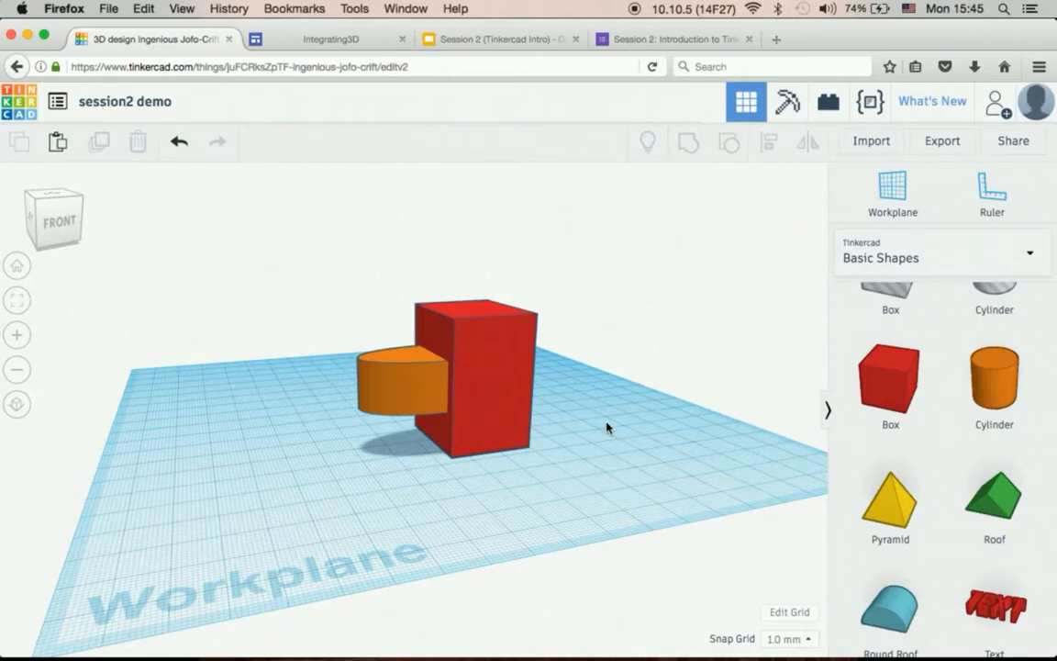
left_click(511, 391)
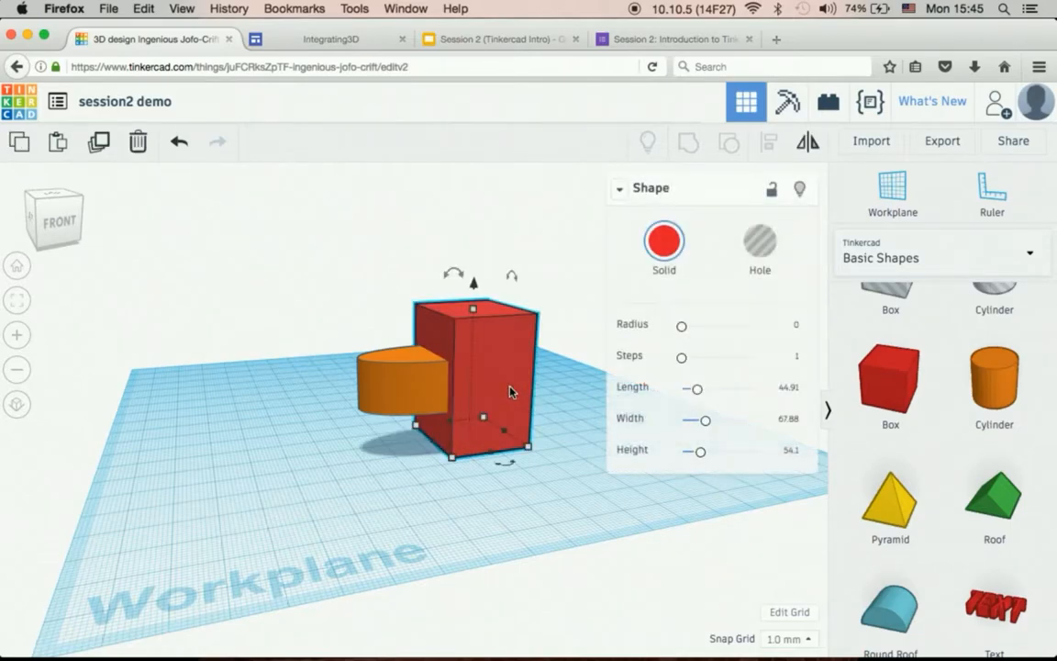
left_click(416, 392)
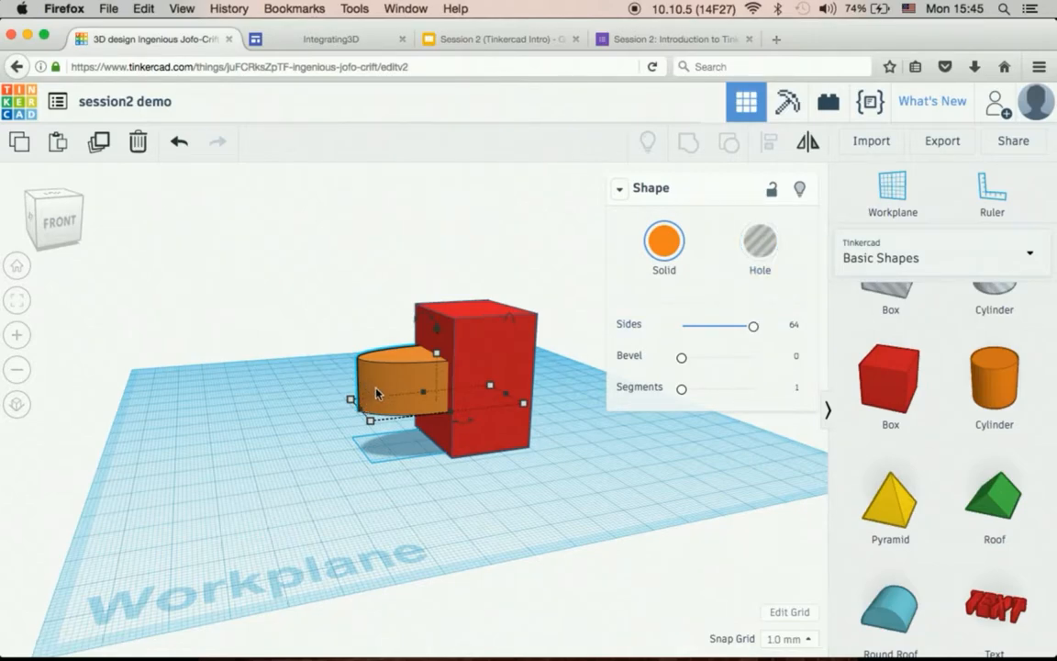
left_click(773, 245)
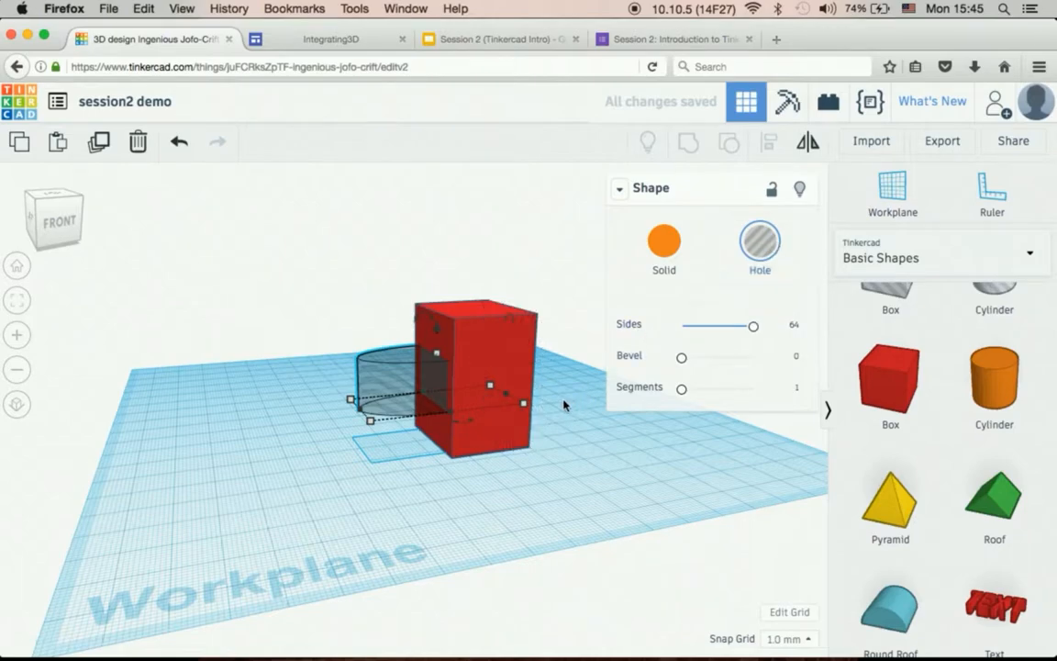
Move the hole cylinder so it runs across the front of the box, and group both shapes to cut it out
scroll(579, 409, "up", 3)
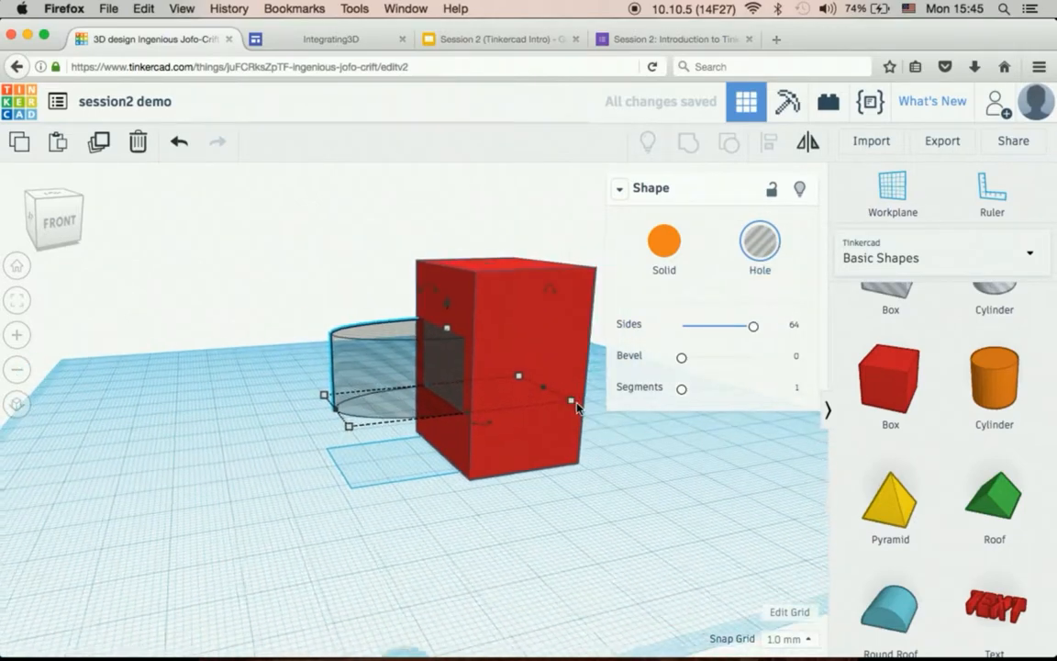
left_click_drag(430, 365, 486, 359)
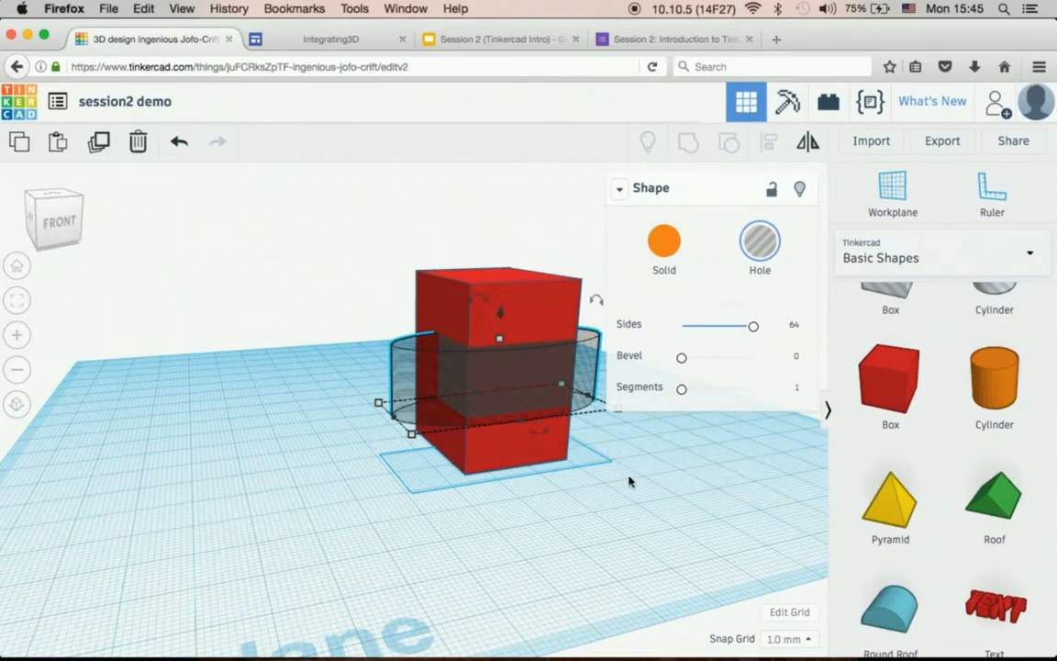
right_click_drag(629, 481, 480, 482)
left_click(493, 485)
left_click_drag(493, 485, 327, 295)
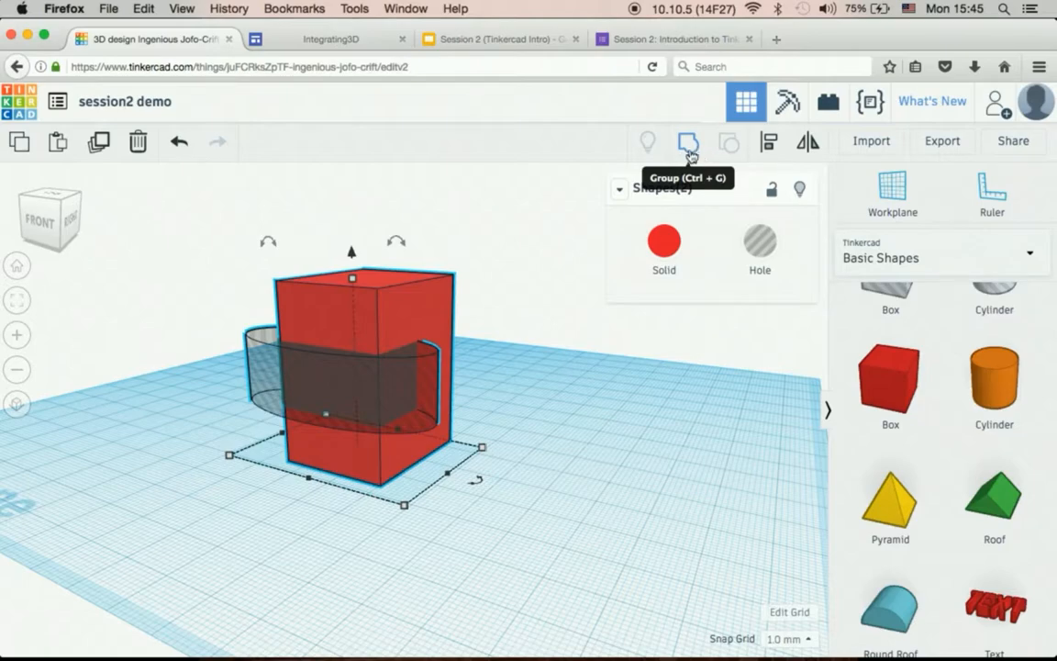
left_click(686, 156)
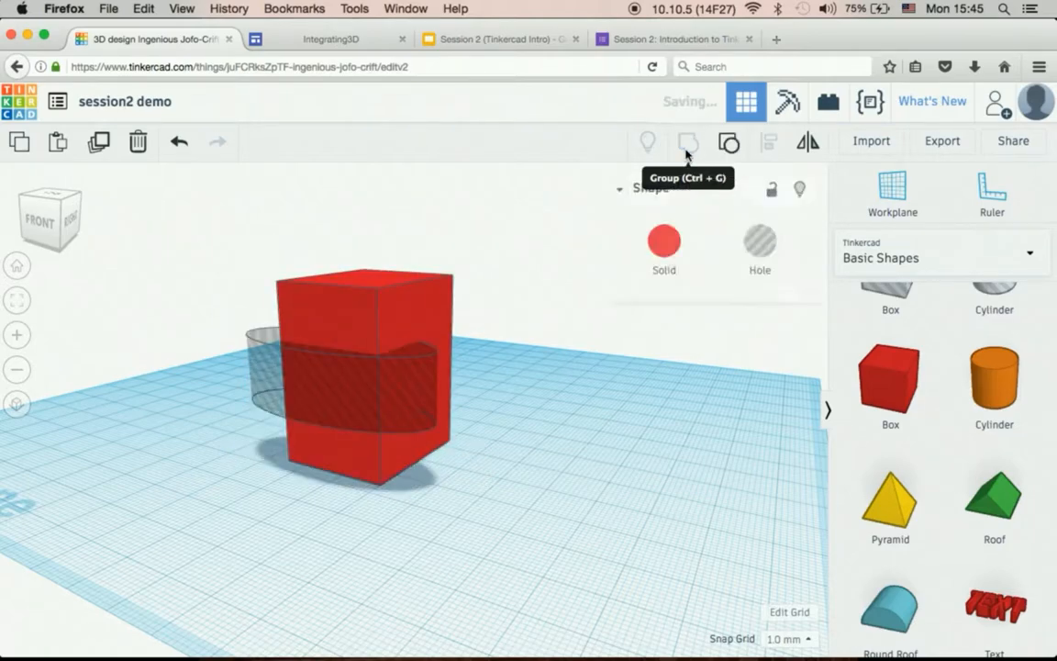
left_click(530, 431)
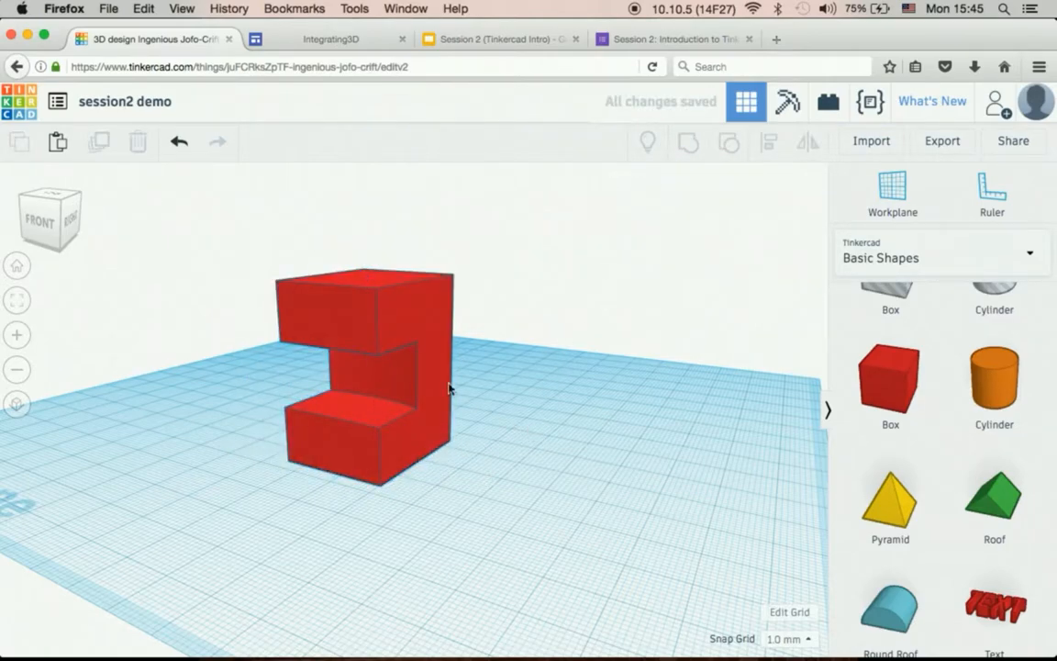
Ungroup the cut shape back into the red box and the hole cylinder
left_click(377, 306)
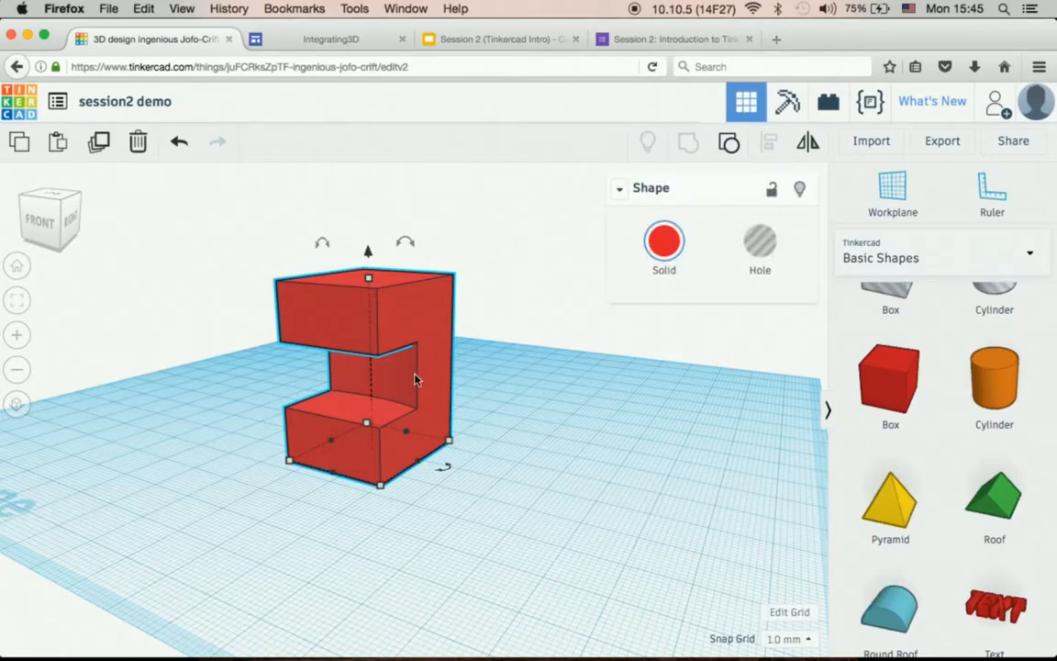
left_click(728, 144)
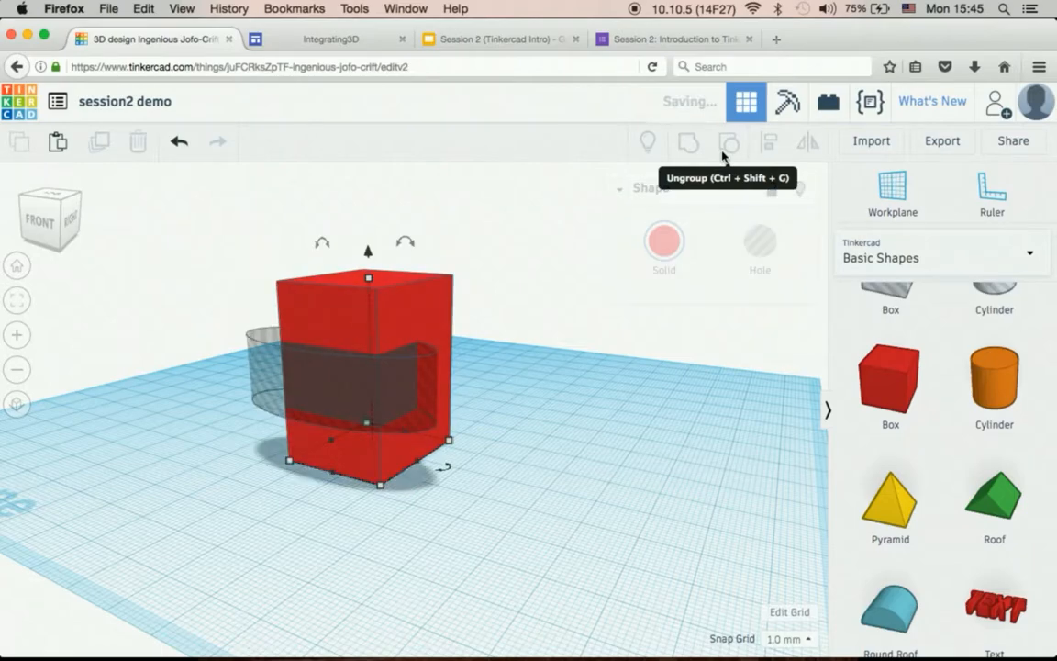
left_click(666, 310)
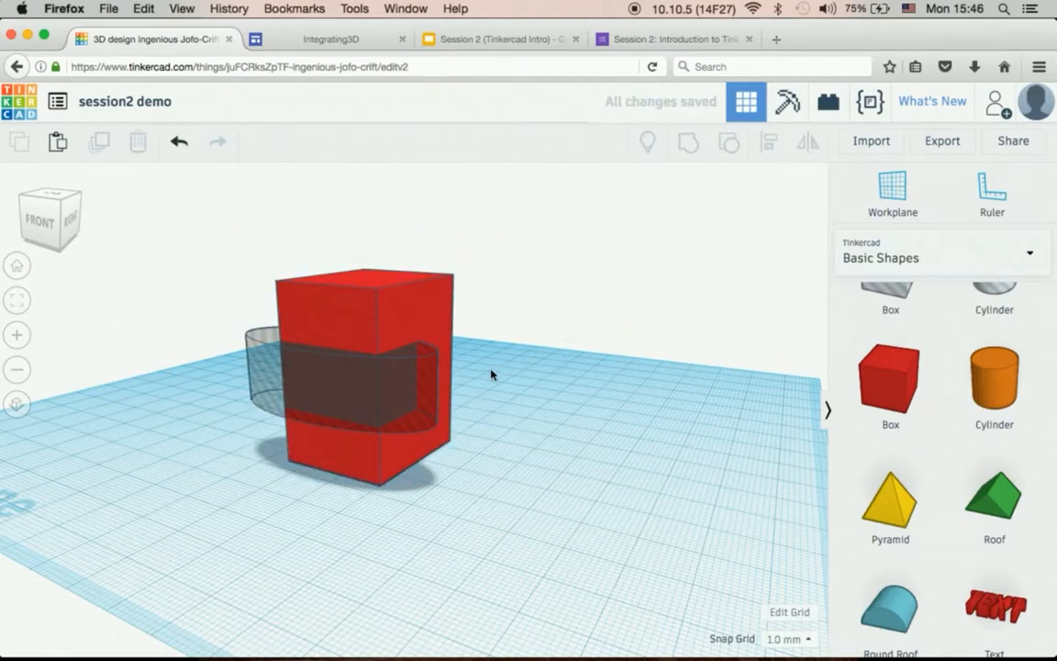
Shift the hole cylinder 9 mm and 5 mm along the workplane towards the box's front, and group it with the box again
left_click(405, 390)
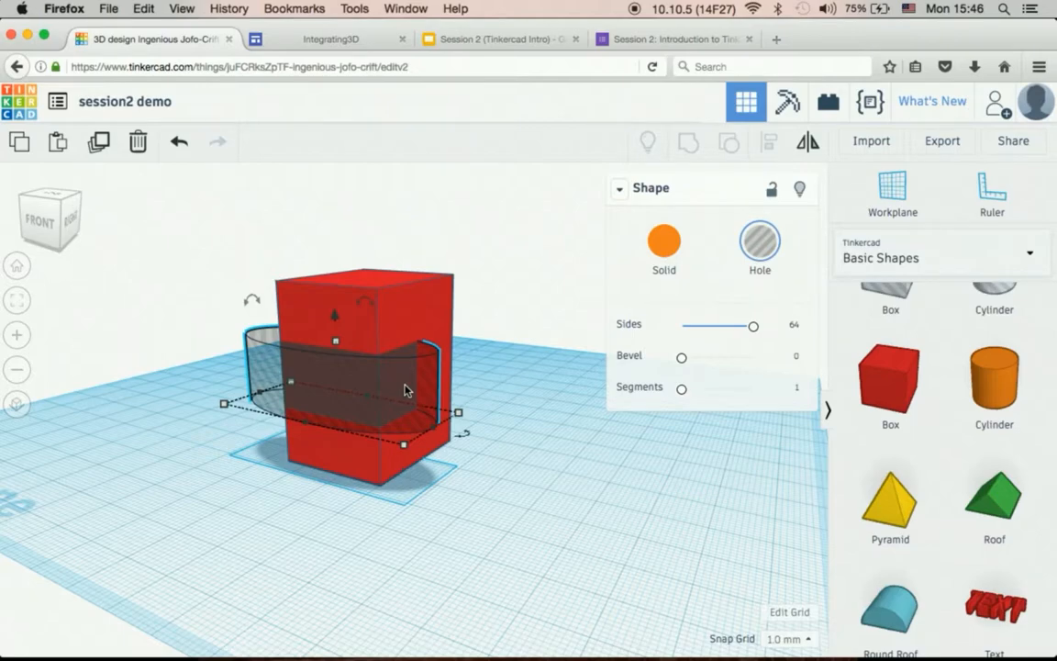
mouse_move(405, 390)
left_mouse_down()
mouse_move(460, 405)
mouse_move(487, 373)
mouse_move(520, 411)
mouse_move(586, 415)
mouse_move(417, 393)
mouse_move(421, 377)
mouse_move(399, 406)
left_mouse_up()
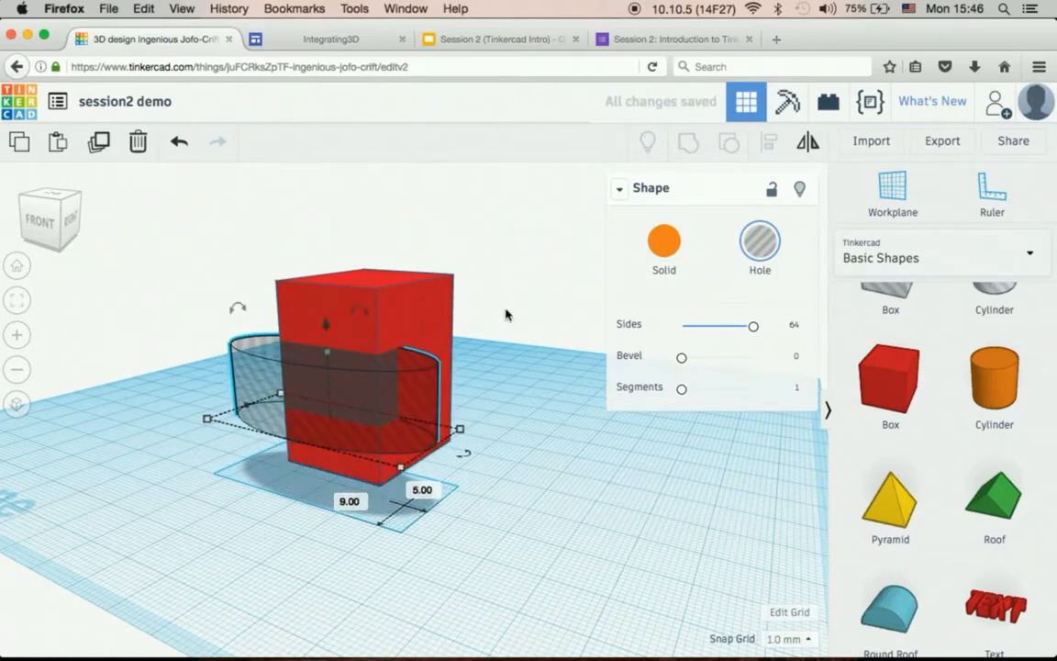
left_click_drag(499, 316, 342, 438)
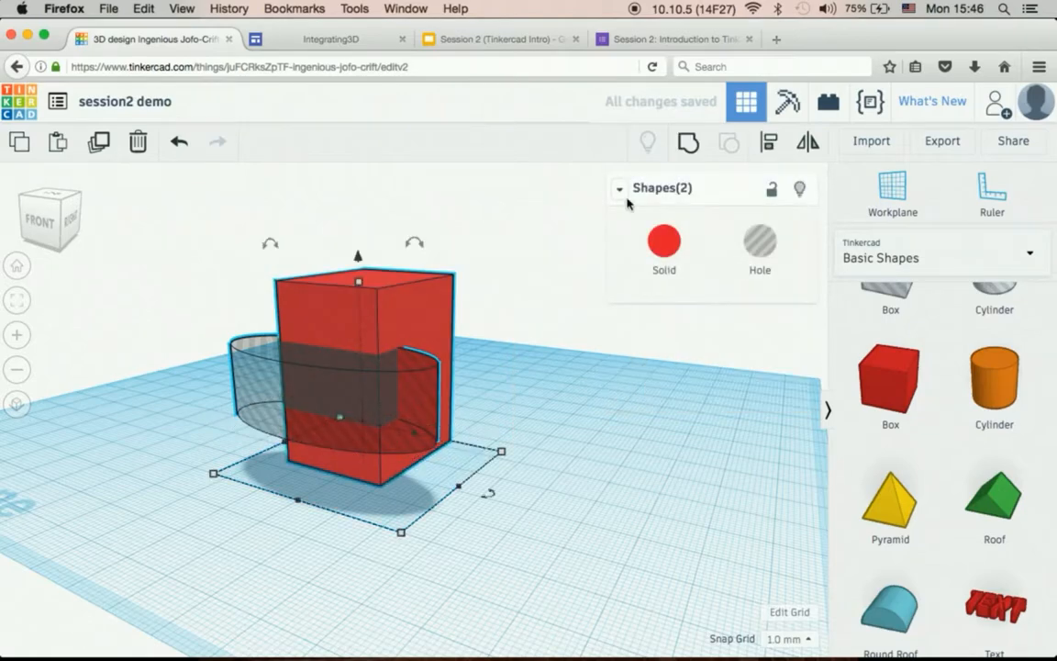
left_click(689, 144)
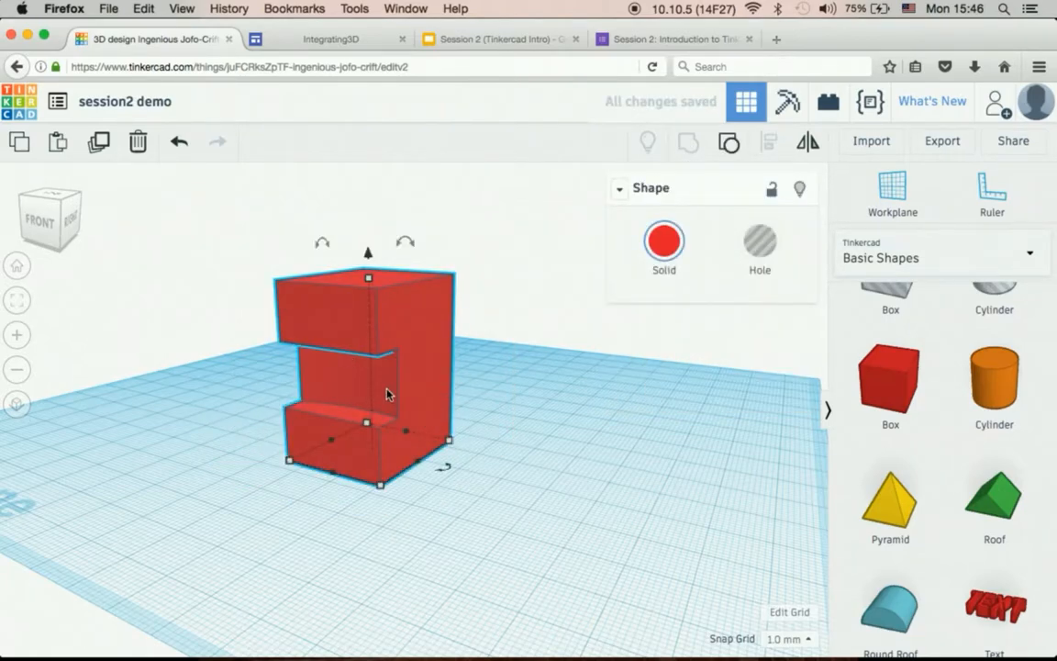
Move the grouped block forward on the workplane and ungroup it into the box and hole cylinder
left_click_drag(426, 325, 425, 390)
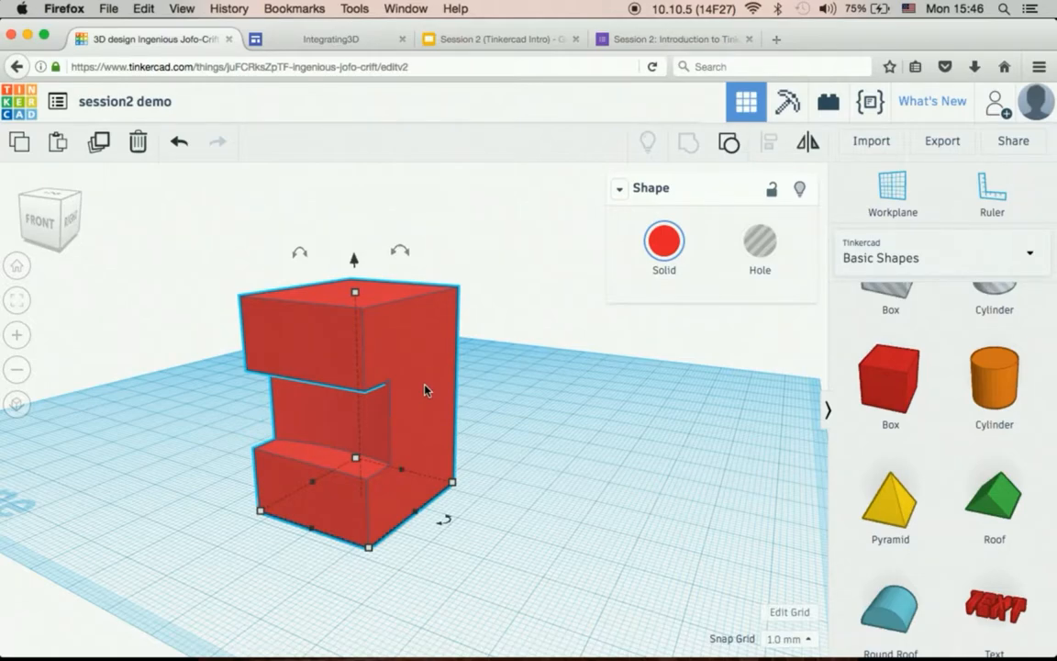
right_click_drag(514, 421, 508, 426)
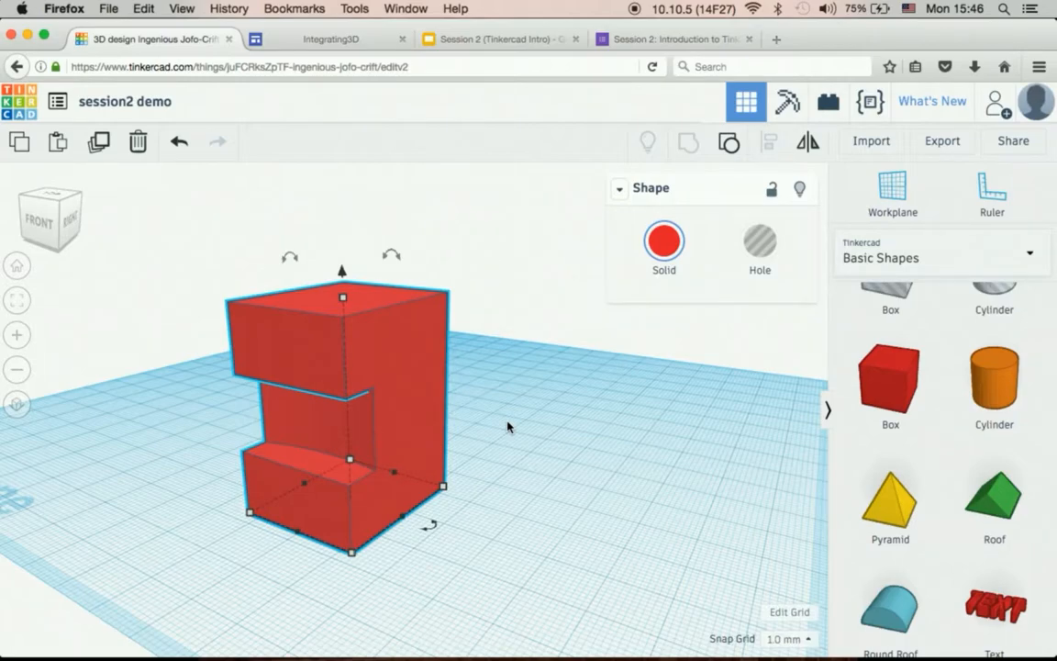
left_click(729, 142)
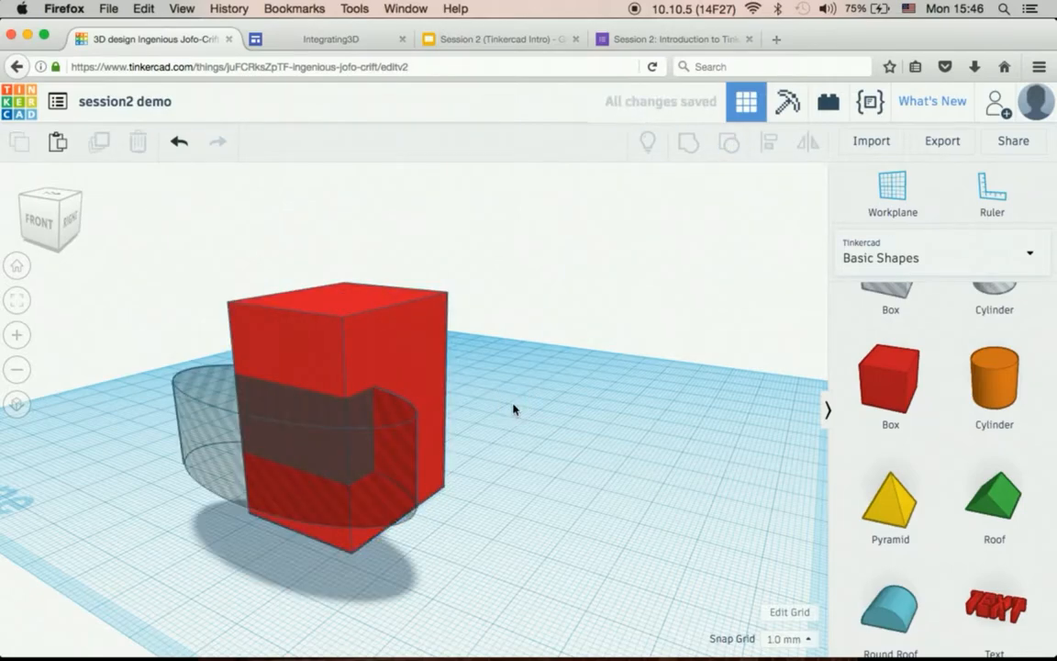
scroll(514, 409, "down", 2)
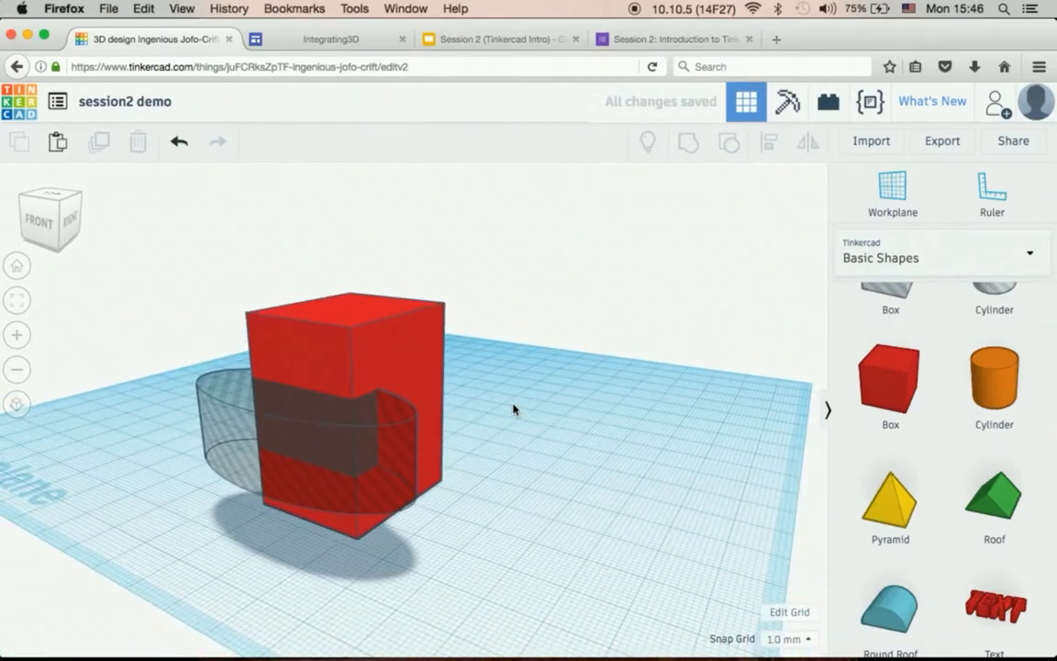
scroll(514, 409, "down", 3)
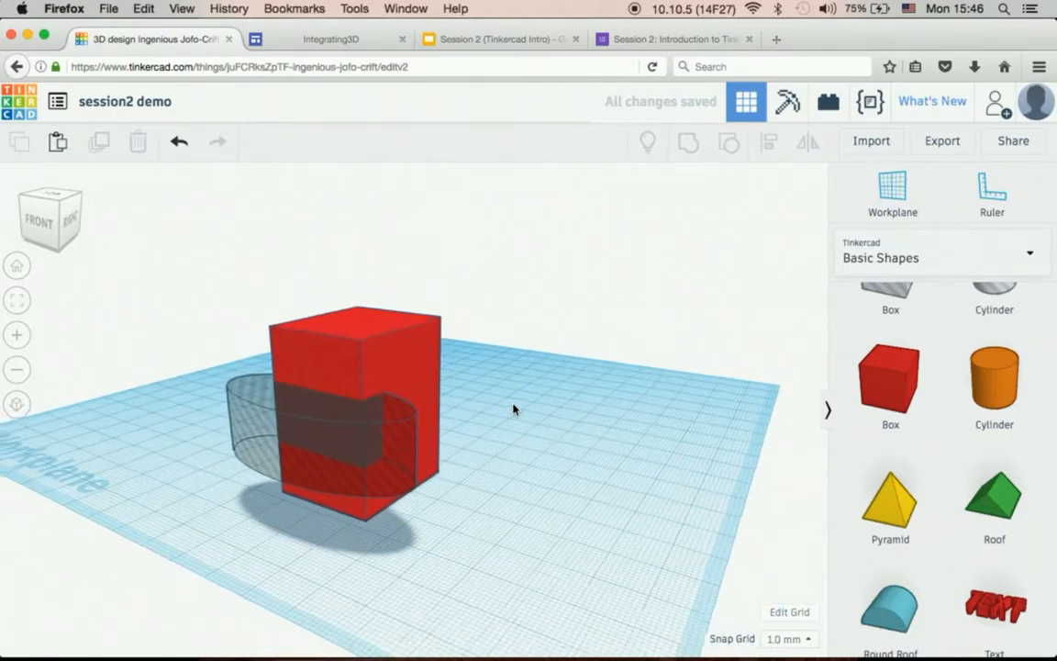
scroll(514, 409, "up", 3)
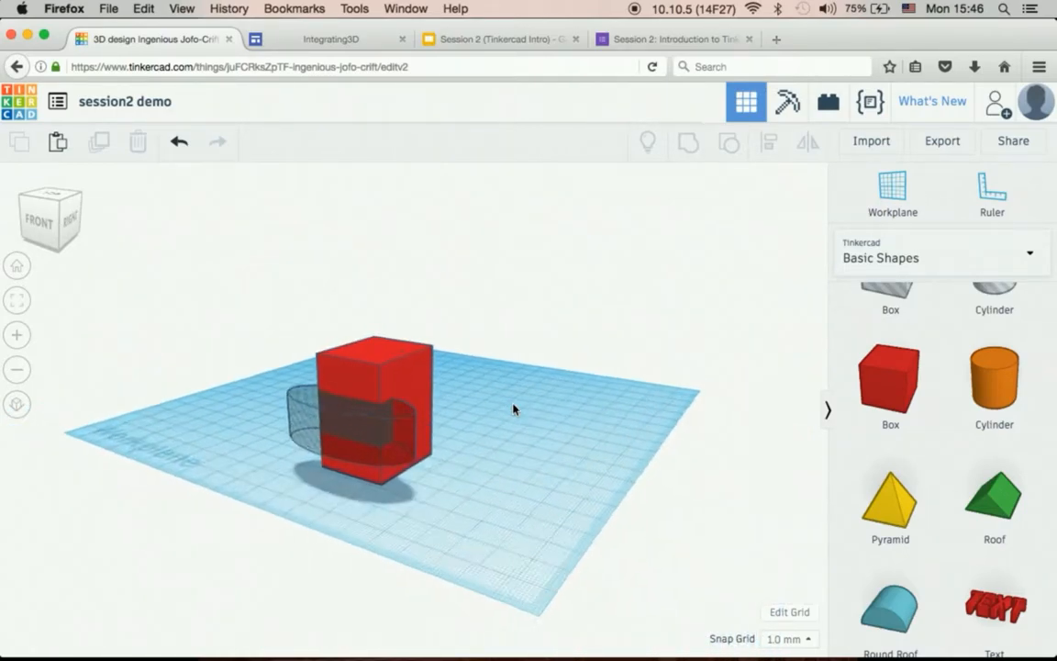
Switch the shape collection to Text and place the letters A and B on the workplane beside the box
left_click(941, 275)
left_click(919, 347)
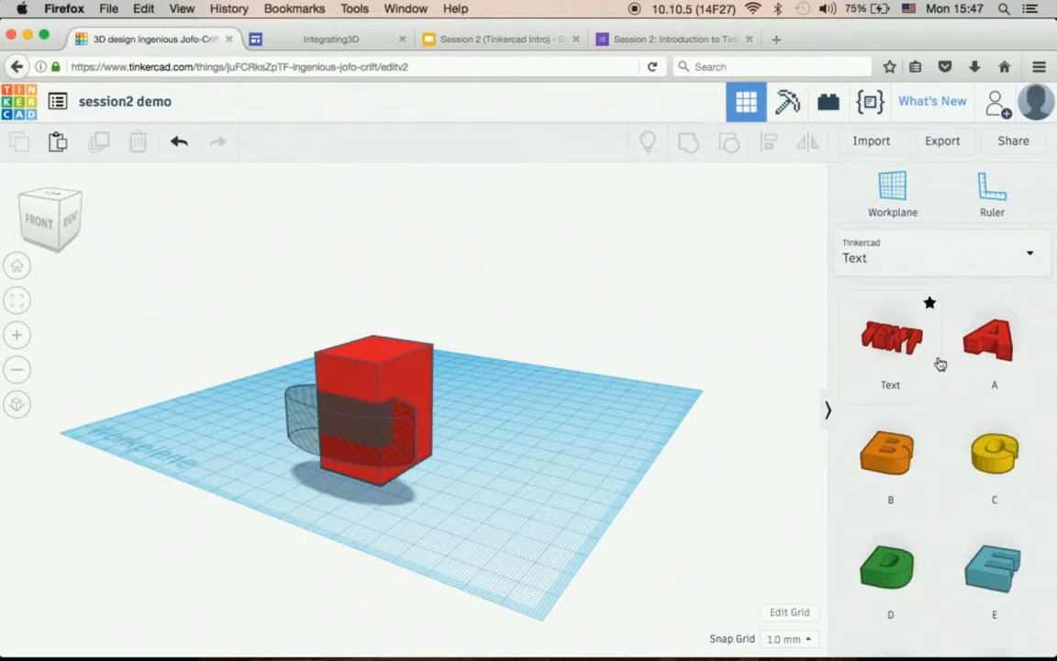
left_click_drag(998, 357, 482, 477)
left_click_drag(883, 471, 469, 463)
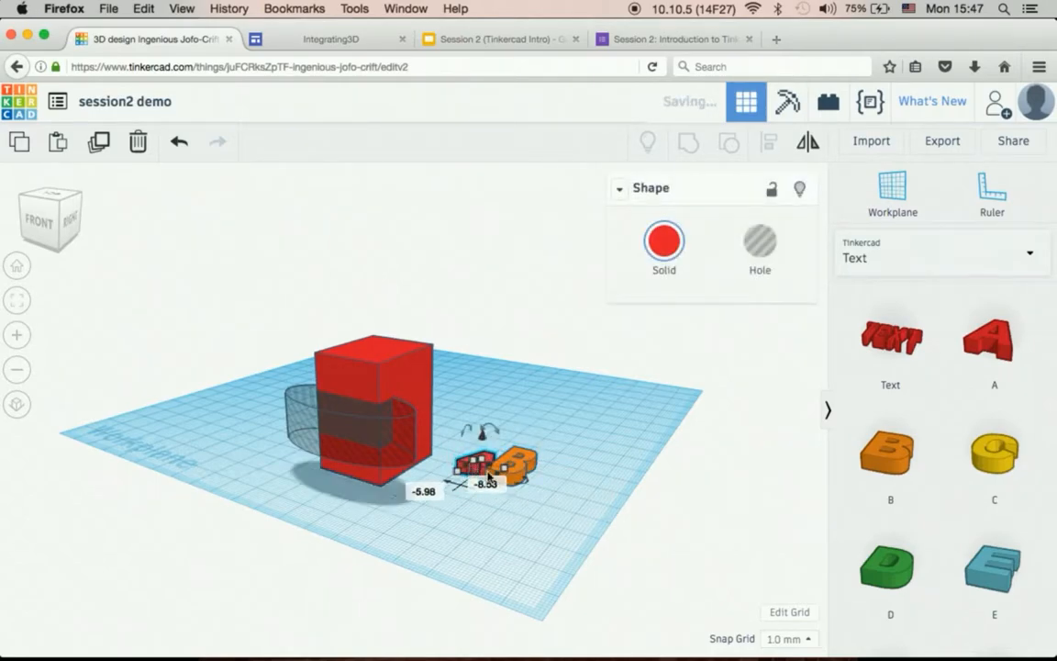
Place the letter D on the workplane beside the letters A and B
left_click_drag(868, 536, 512, 474)
scroll(569, 503, "up", 2)
scroll(569, 503, "down", 4)
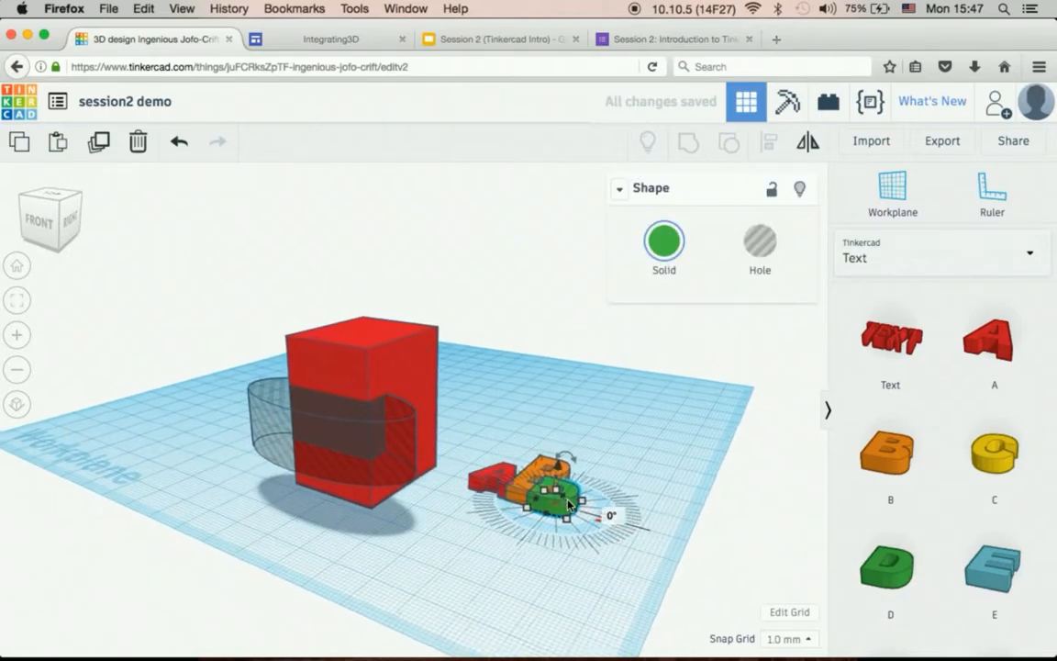
left_click(570, 438)
scroll(570, 433, "up", 3)
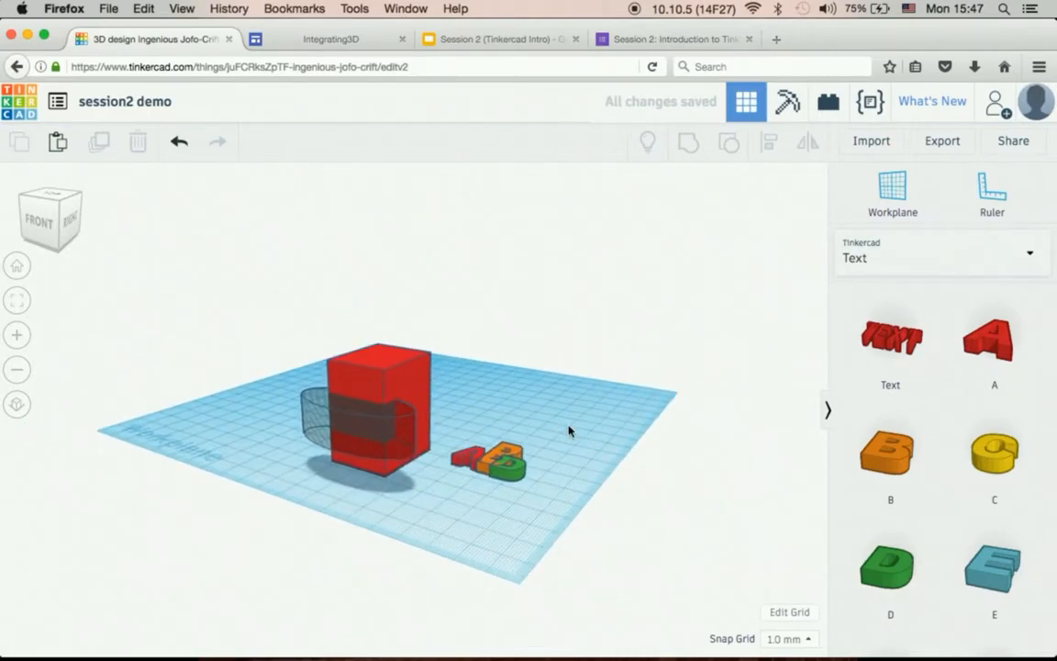
Stretch the green letter D upwards into a tall block several times its original height
scroll(569, 431, "down", 2)
scroll(569, 431, "up", 2)
scroll(569, 430, "up", 2)
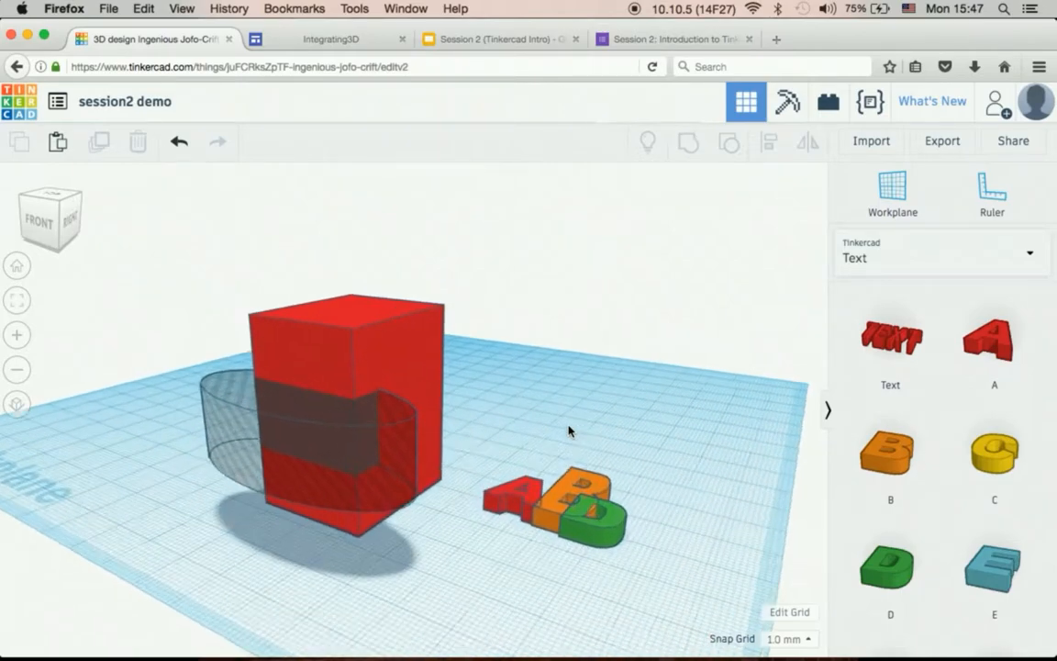
left_click(607, 516)
left_click_drag(598, 523, 608, 442)
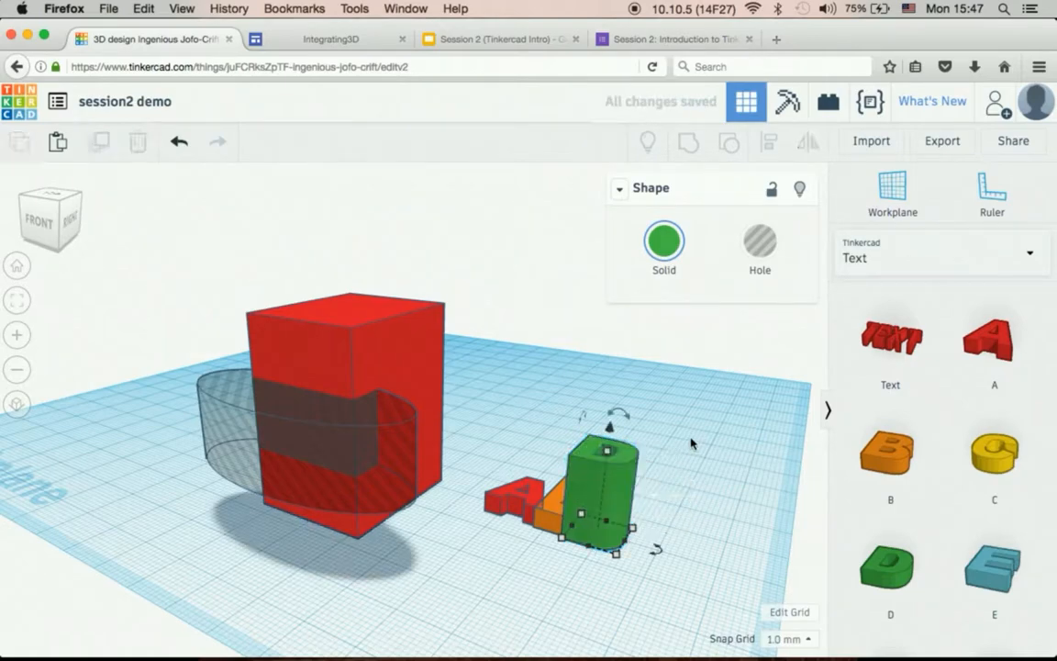
Place a Text shape on the workplane behind the letters and set its text to "longer"
left_click(881, 335)
left_click(587, 404)
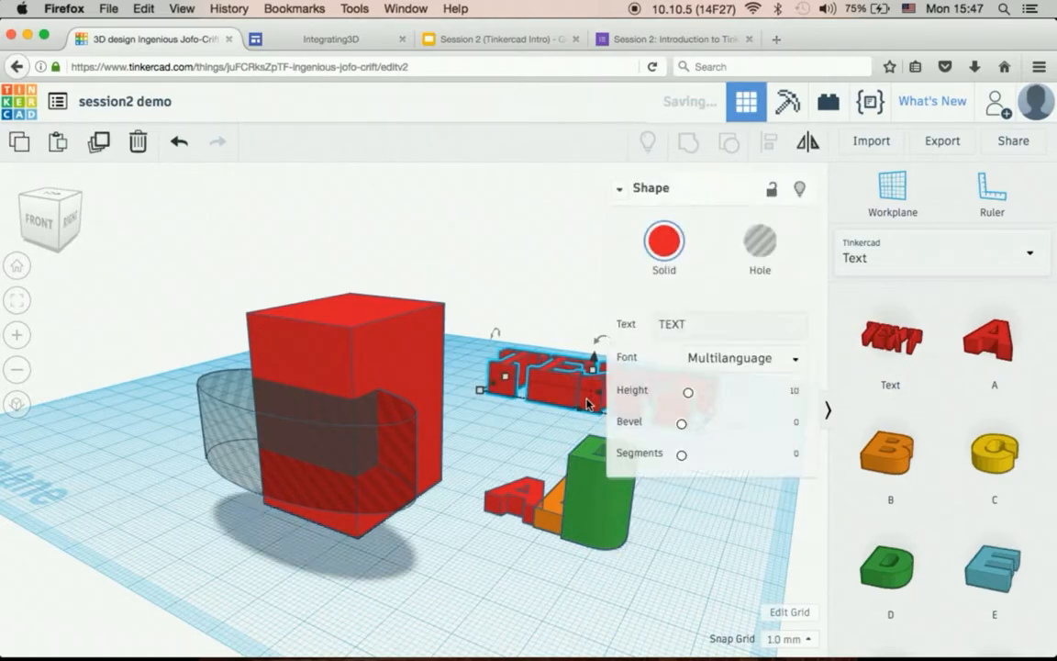
left_click(694, 323)
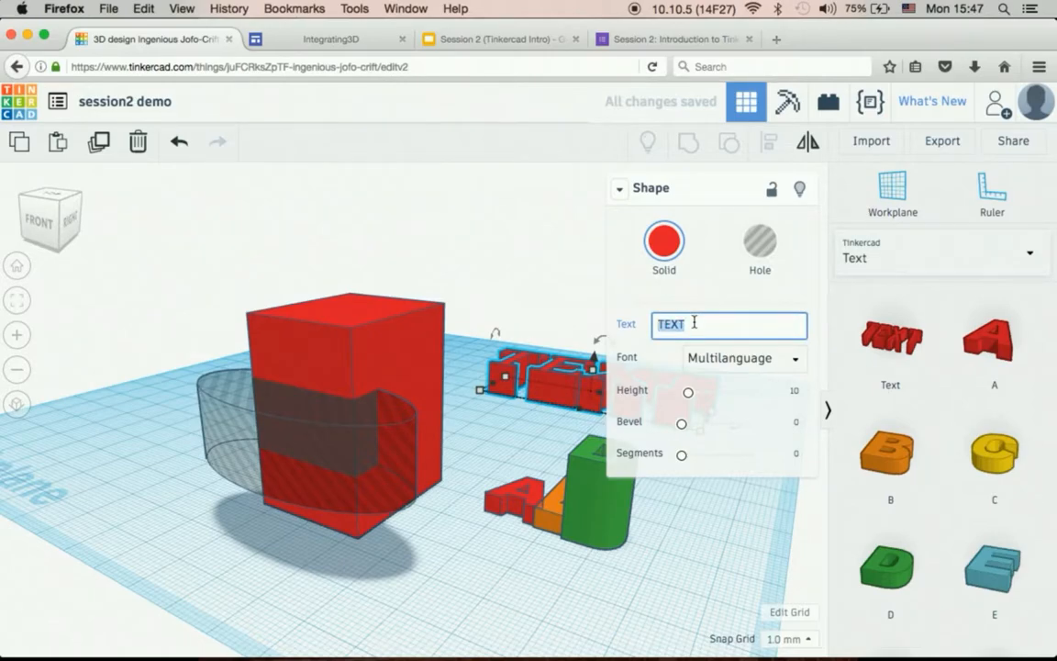
type("longer")
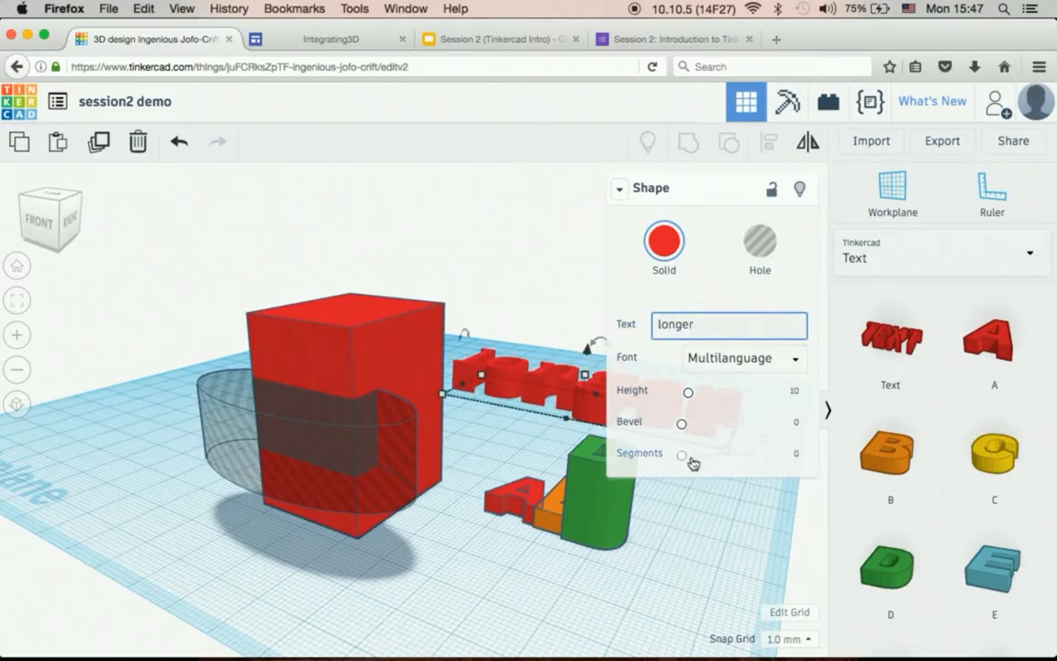
left_click(691, 485)
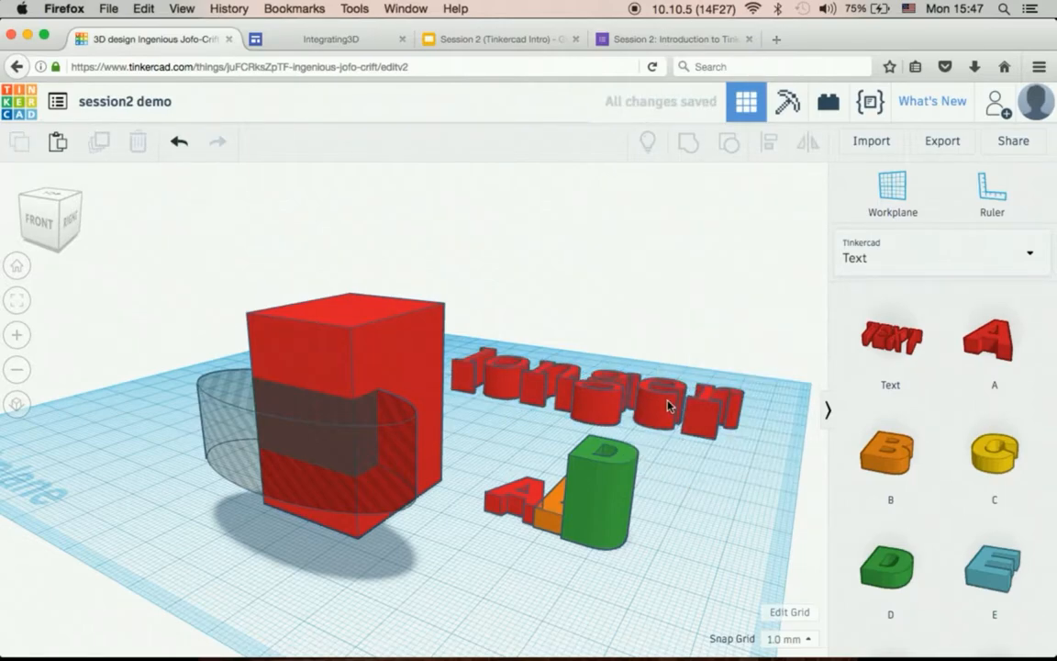
left_click(669, 450)
right_click(668, 450)
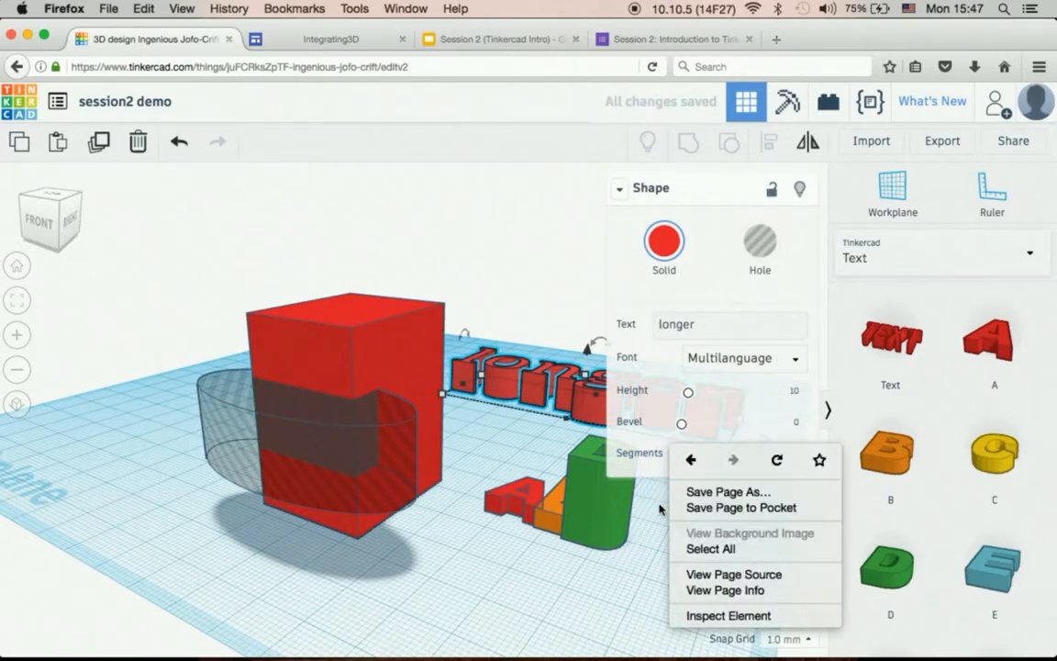
left_click(688, 489)
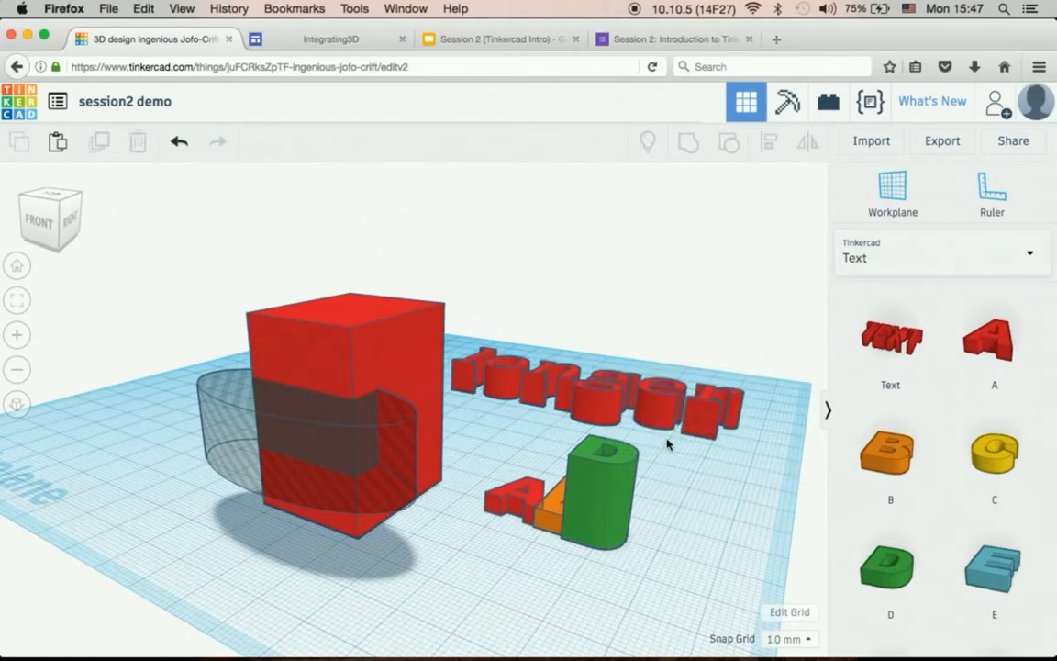
Slide the letter D off the letter B so that the two sit side by side
left_click_drag(58, 208, 58, 219)
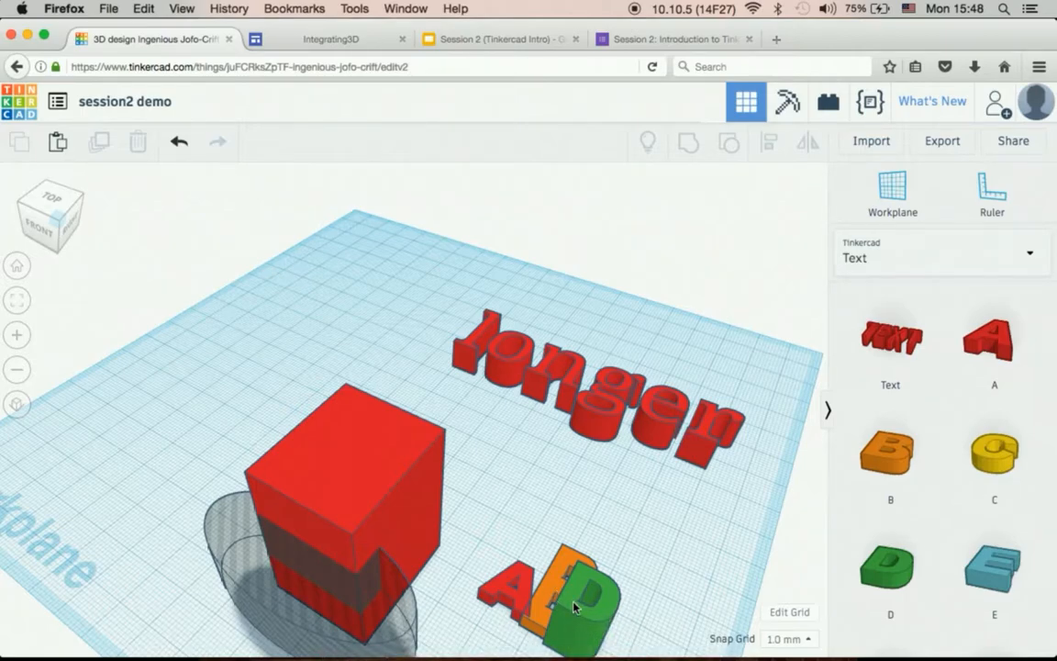
left_click_drag(583, 604, 600, 601)
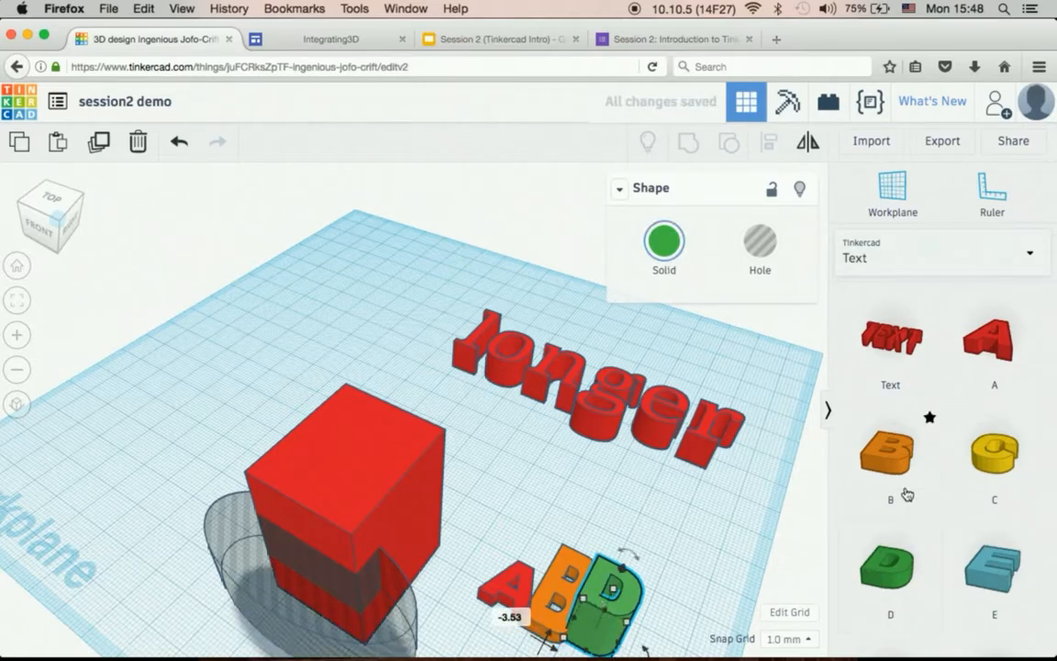
Move the "longer" text about 52 mm and 10 mm along the workplane to behind the red box
left_click(638, 390)
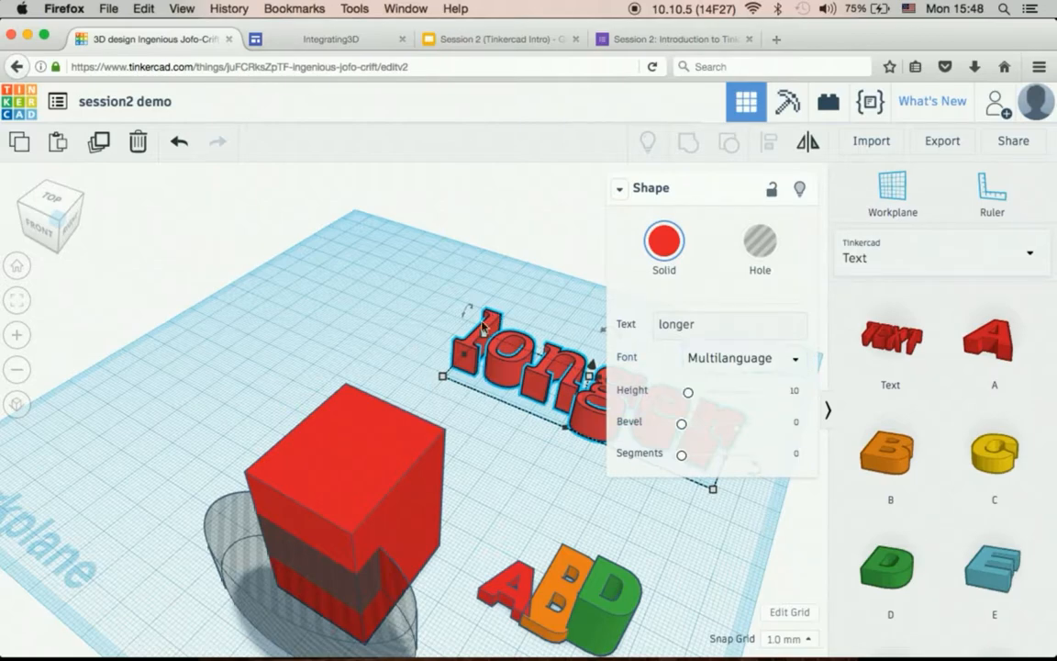
left_click(530, 464)
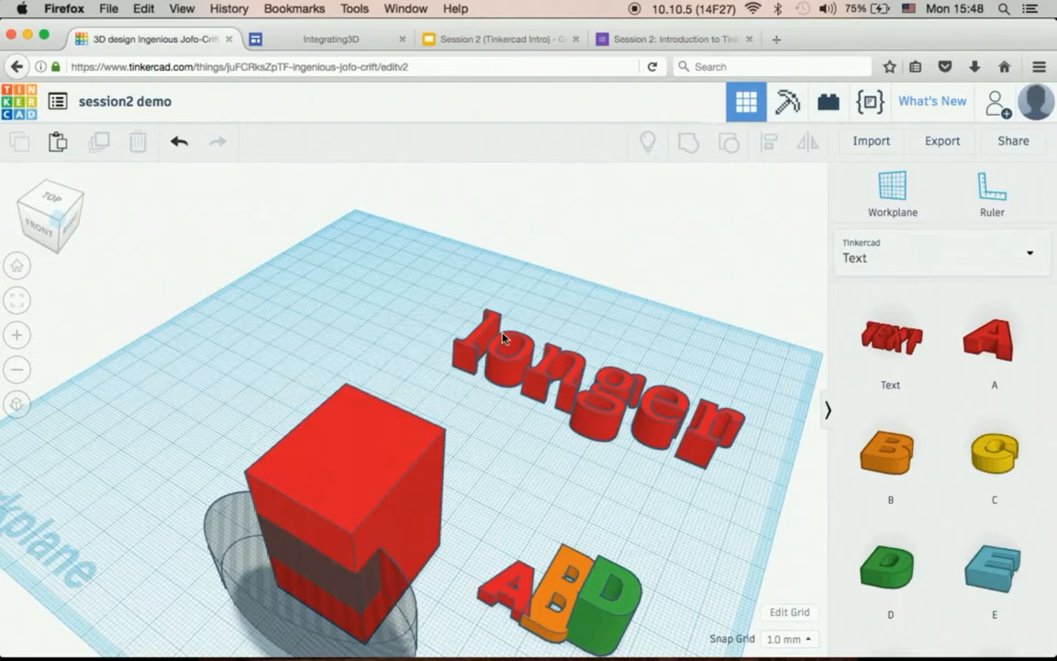
left_click(663, 405)
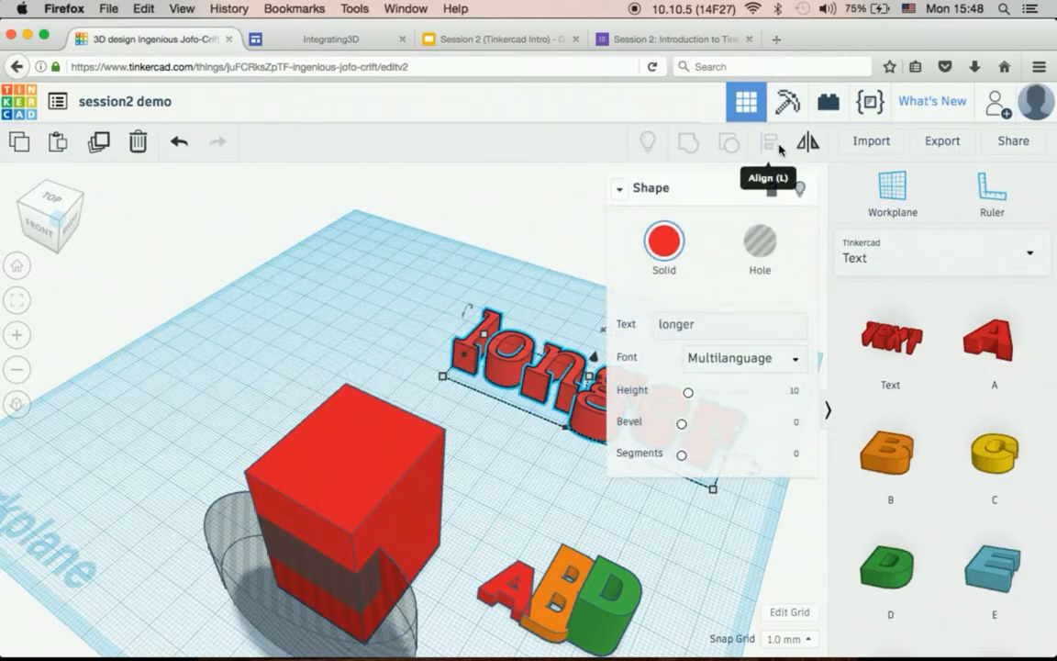
left_click_drag(518, 352, 376, 295)
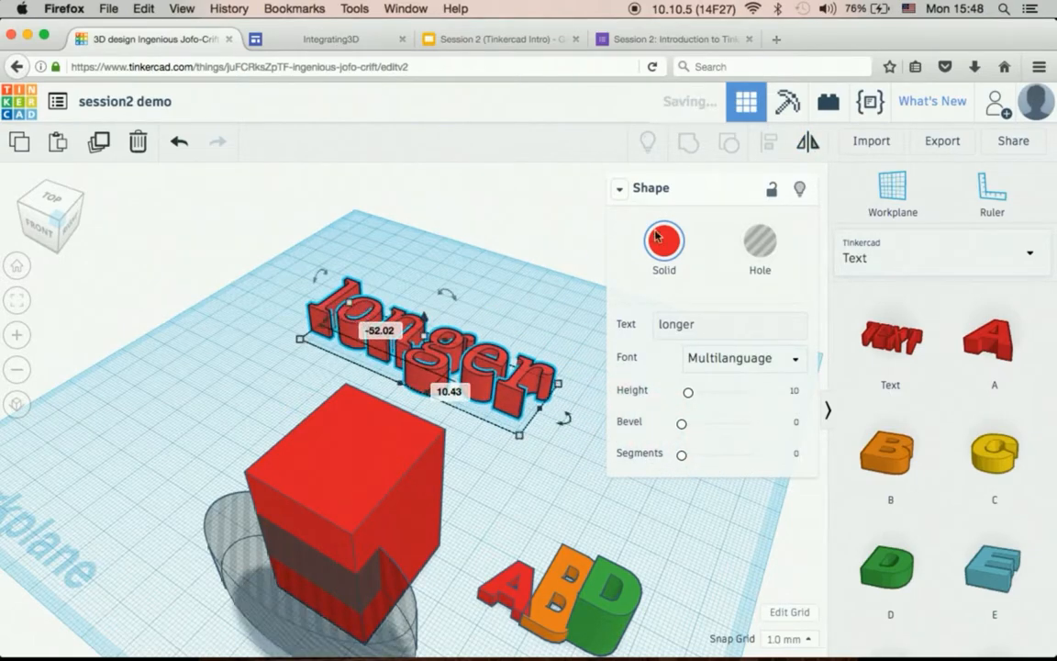
Use Flip to mirror the "longer" text along its length and mirror it back again
left_click(808, 147)
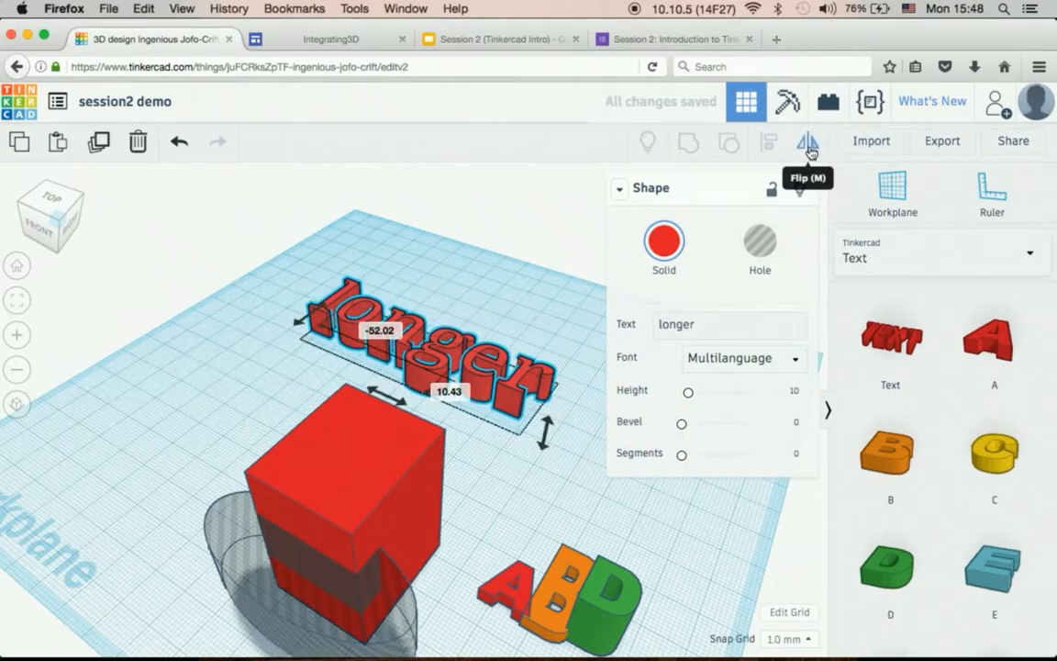
left_click(548, 425)
left_click(398, 400)
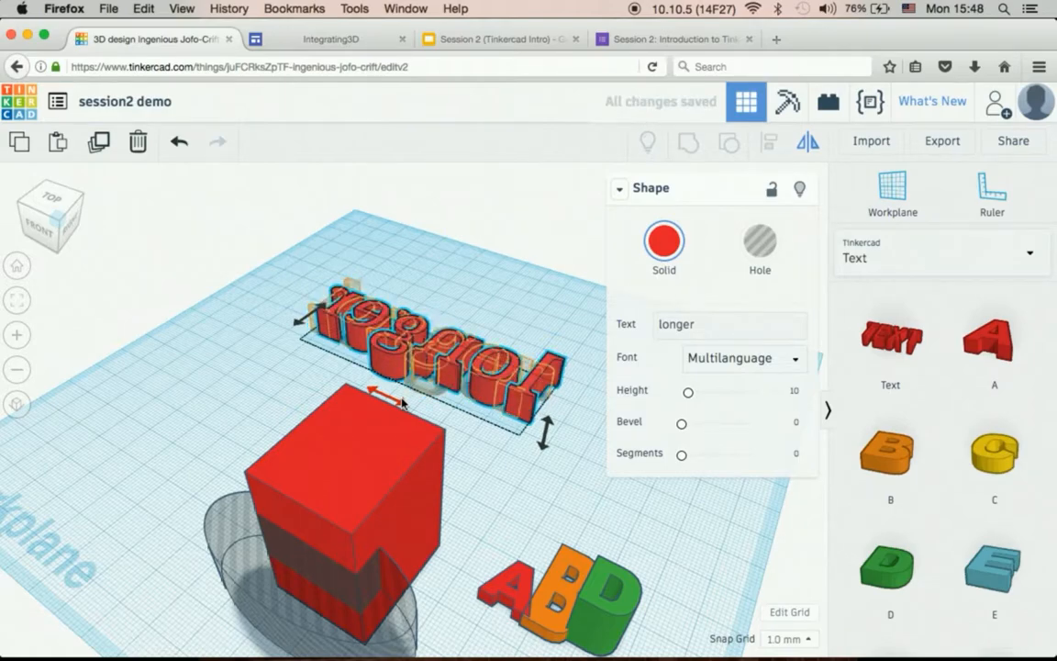
left_click(400, 401)
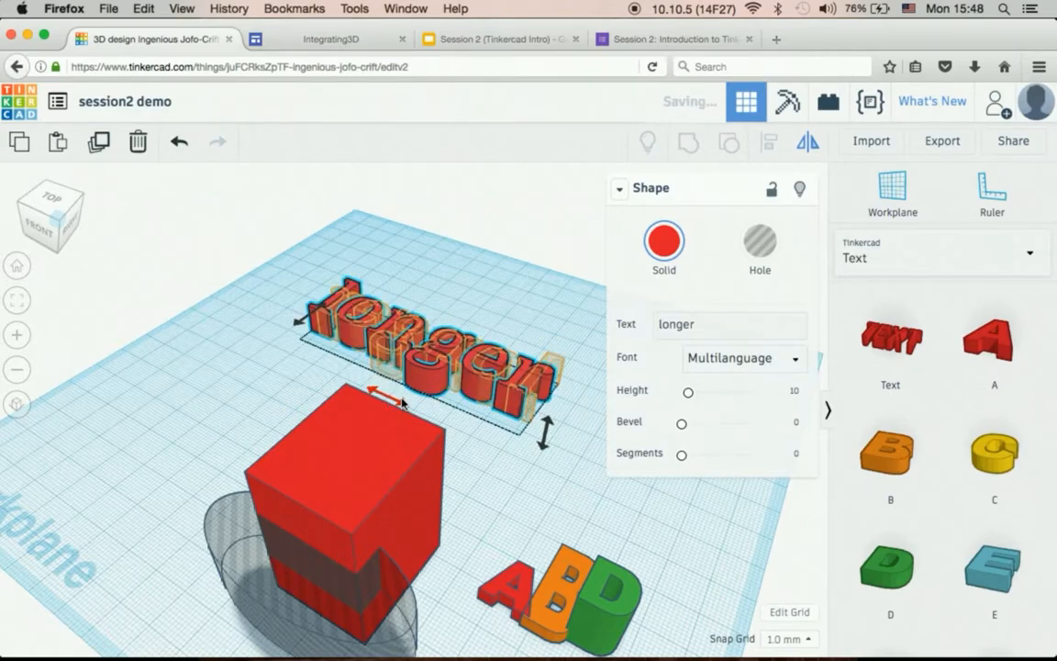
left_click(402, 403)
left_click(402, 403)
Flip the "longer" text front to back and back again, and try flipping it vertically
left_click(296, 324)
left_click(296, 323)
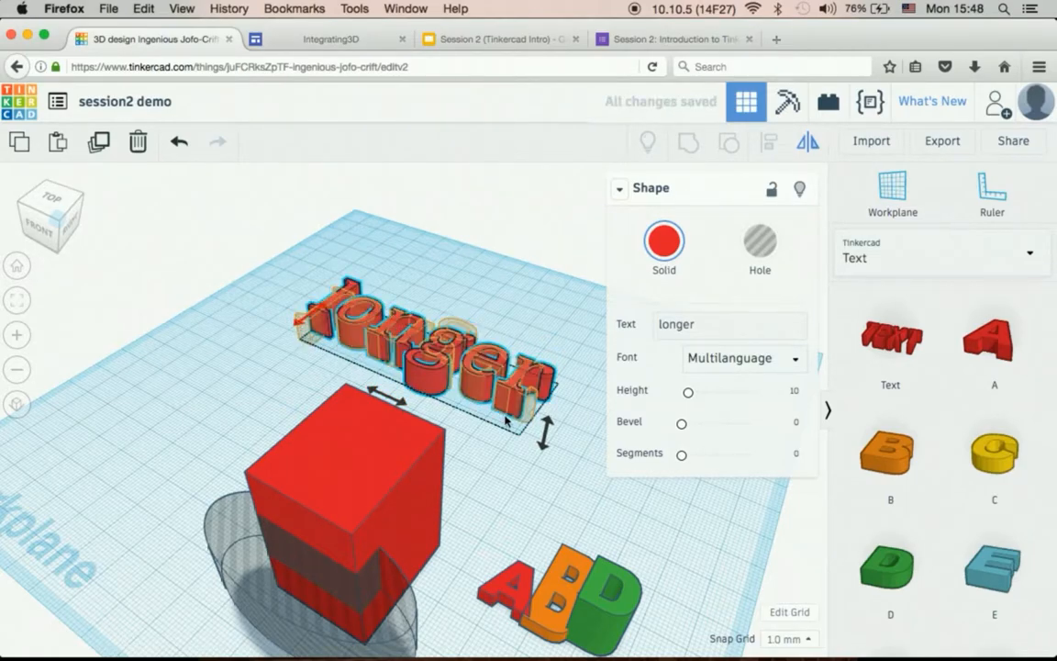
left_click(547, 445)
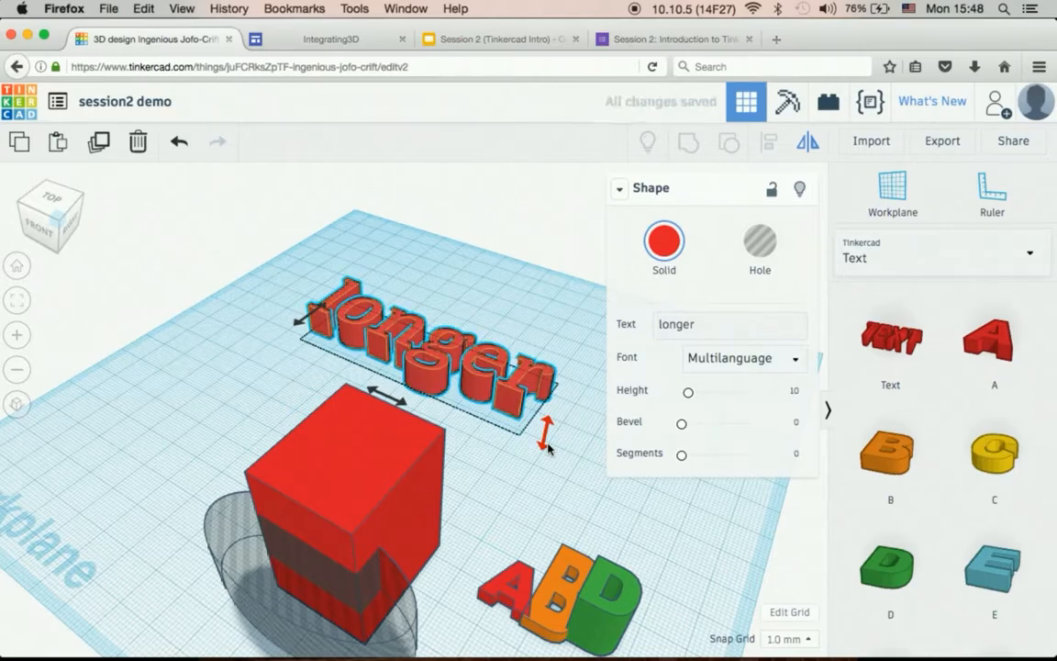
left_click(547, 445)
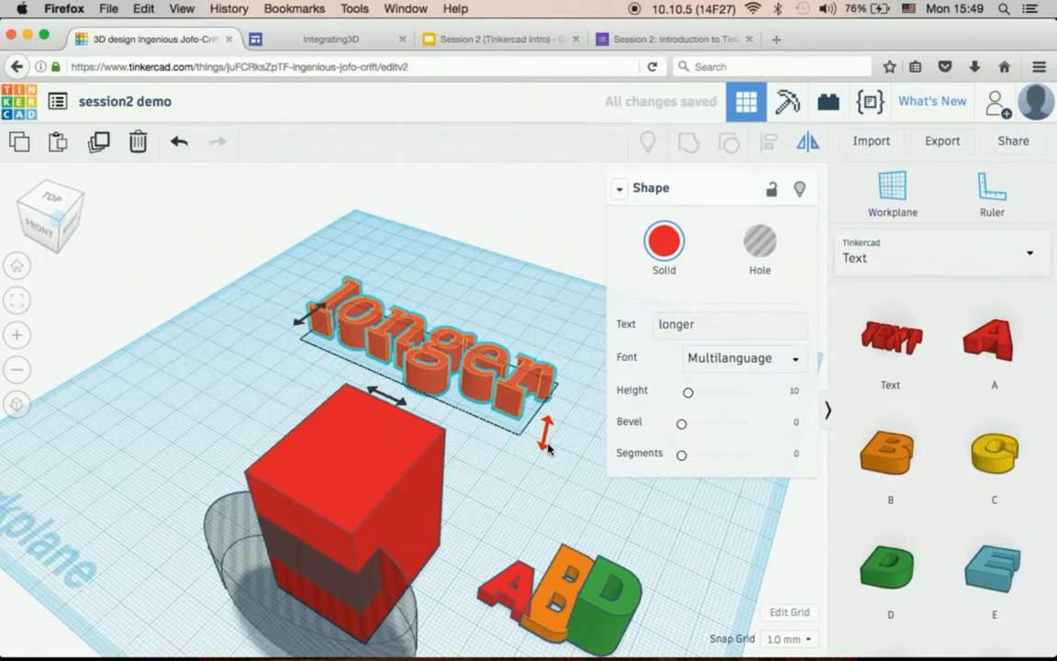
left_click(547, 445)
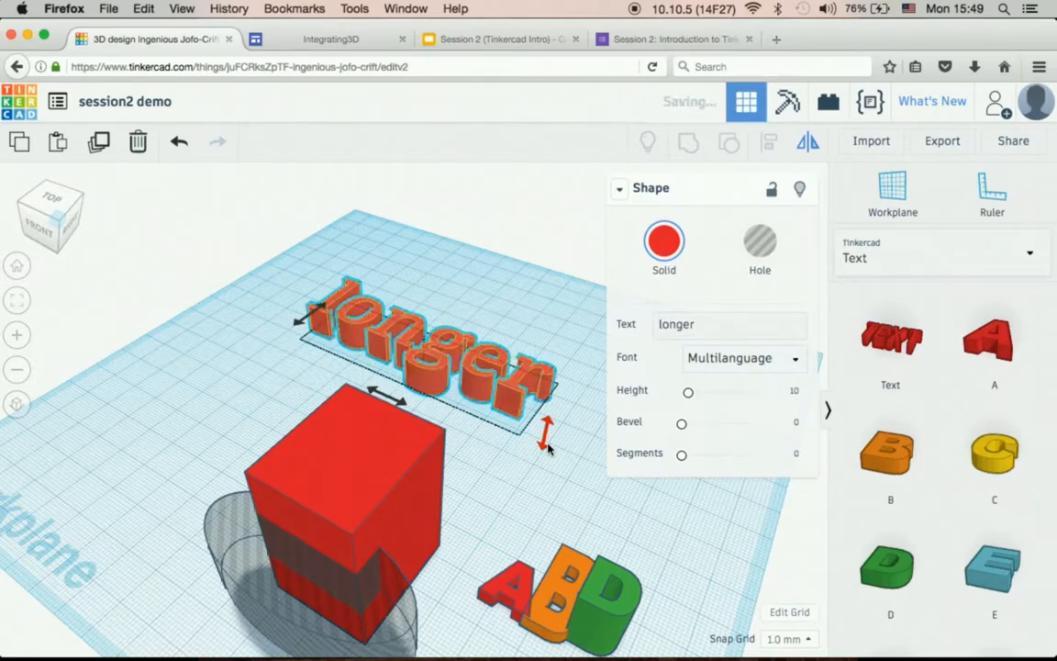
left_click(574, 358)
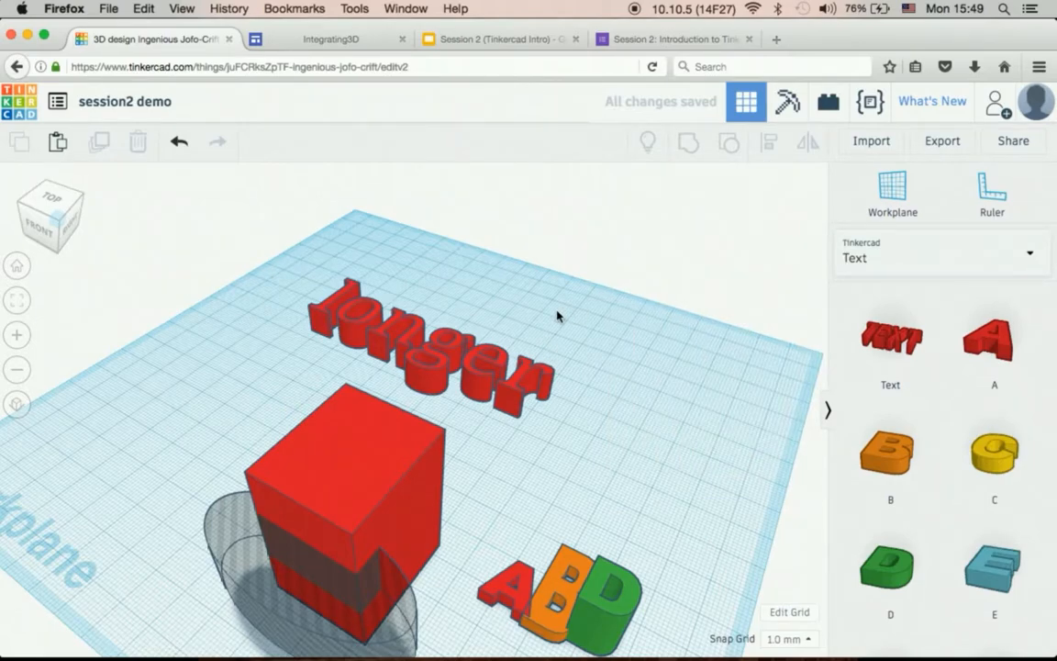
Open the list of available shape collections to review them
scroll(574, 359, "down", 5)
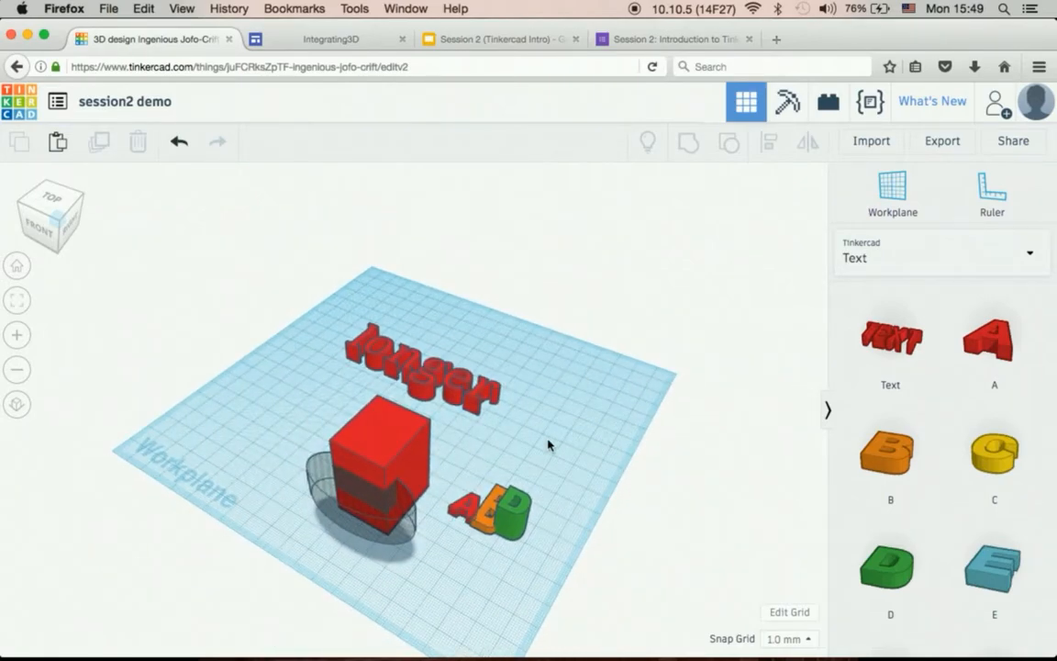
scroll(551, 446, "up", 3)
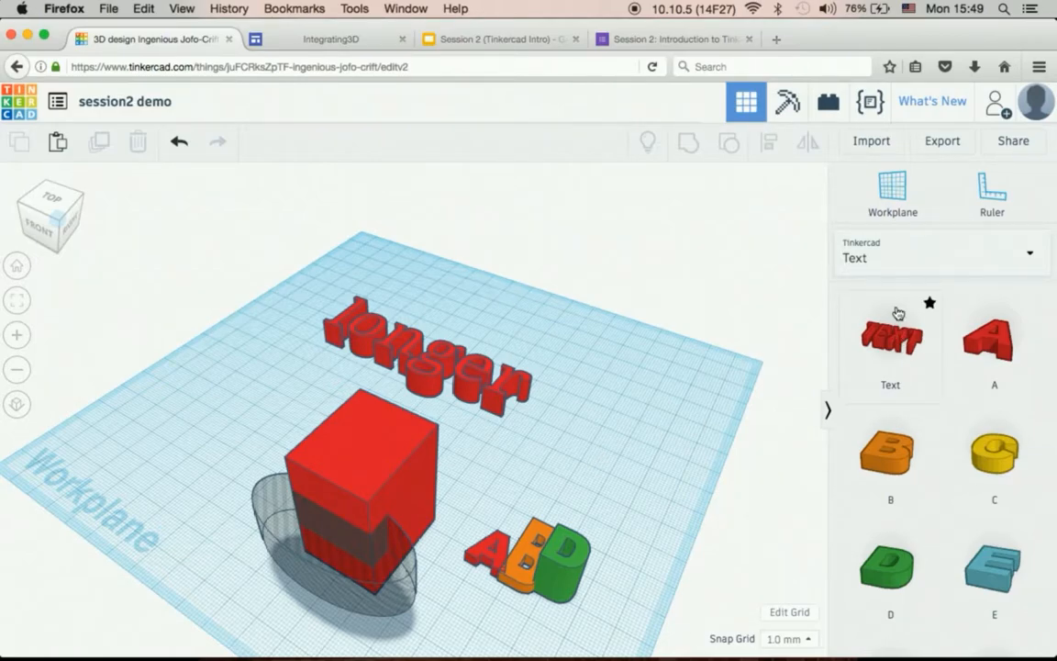
left_click(890, 261)
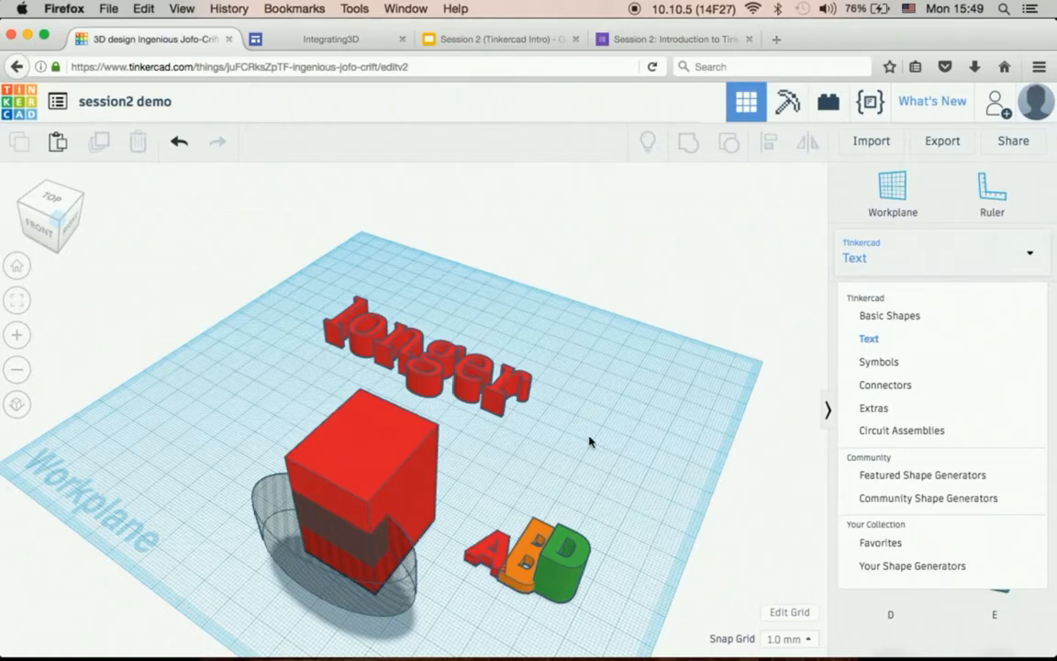
Review the download formats and 3D print options for exporting the whole design, and close the export dialog
left_click(932, 149)
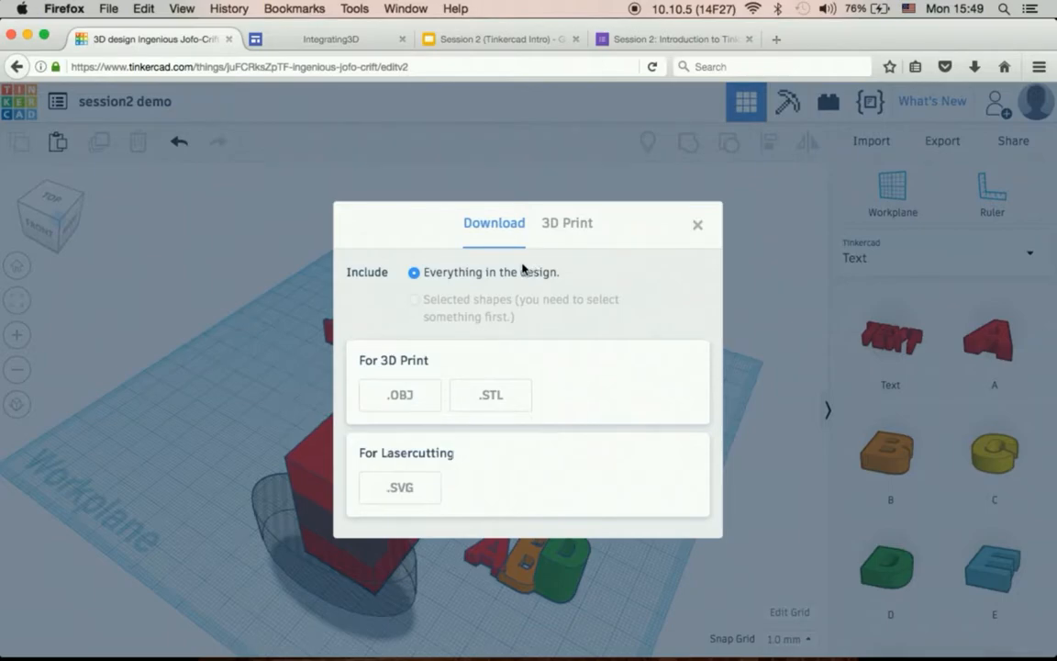
left_click(564, 225)
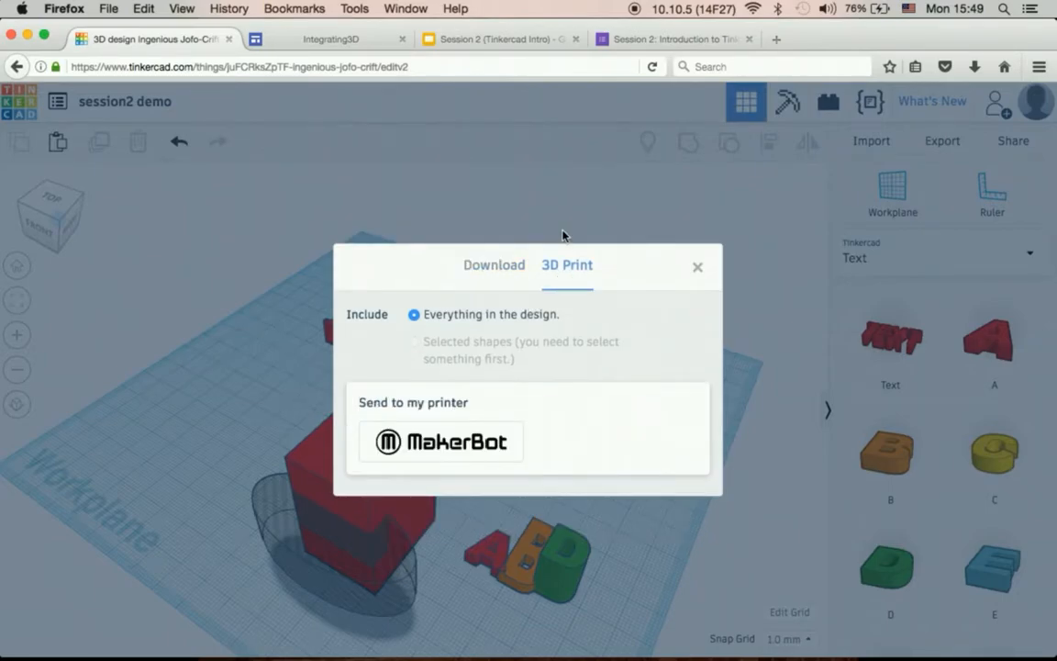
left_click(494, 223)
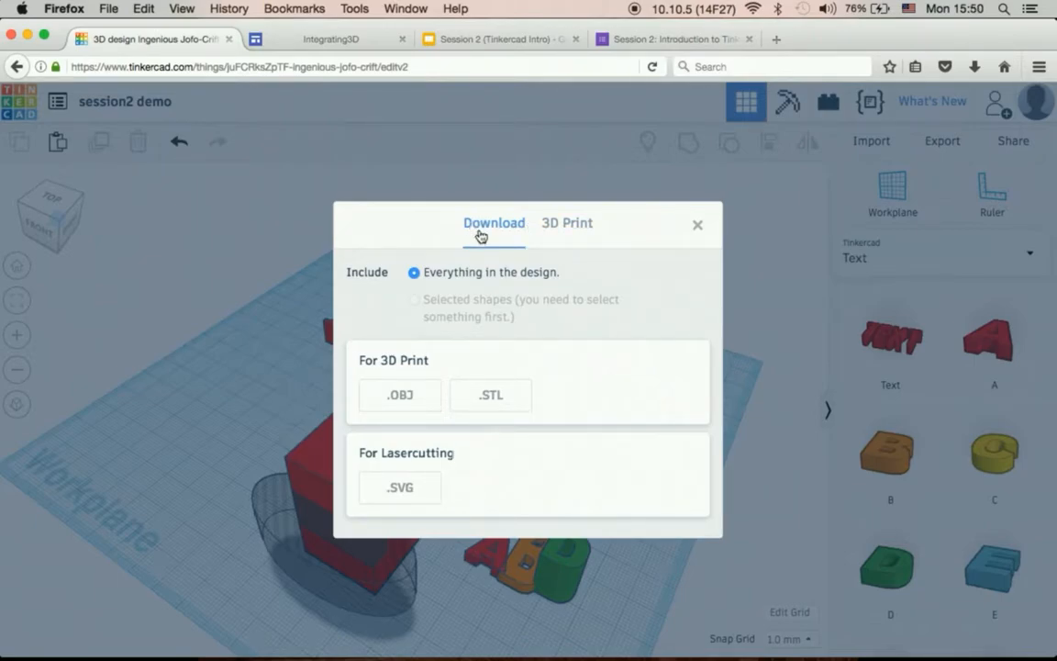
left_click(495, 404)
left_click(695, 226)
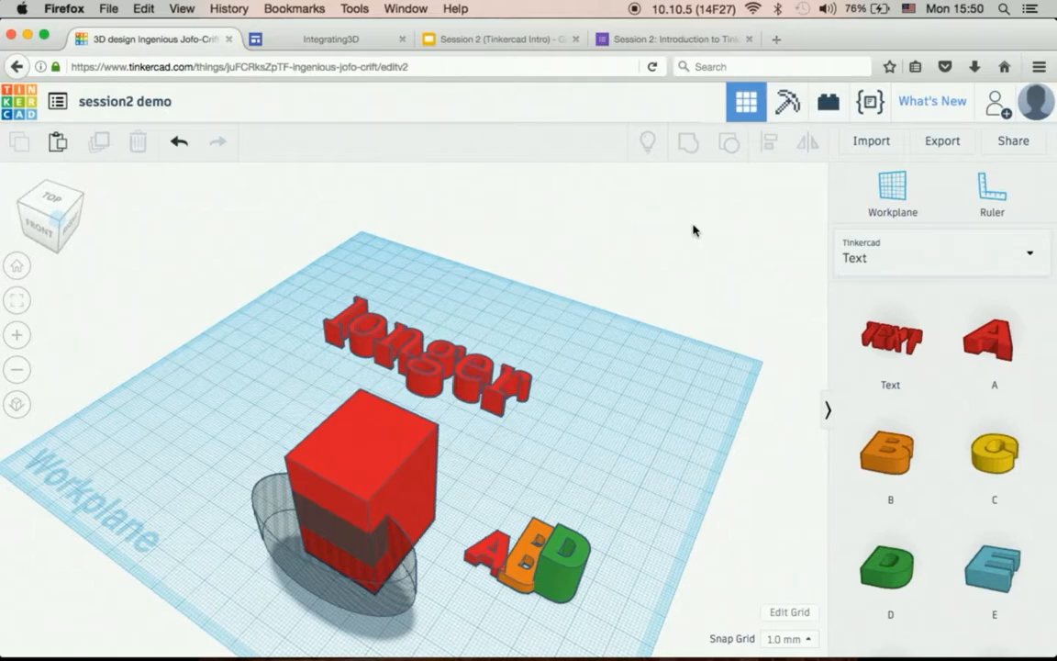
Share the design by generating a new collaboration link for inviting people, and select the link's text
left_click(1015, 143)
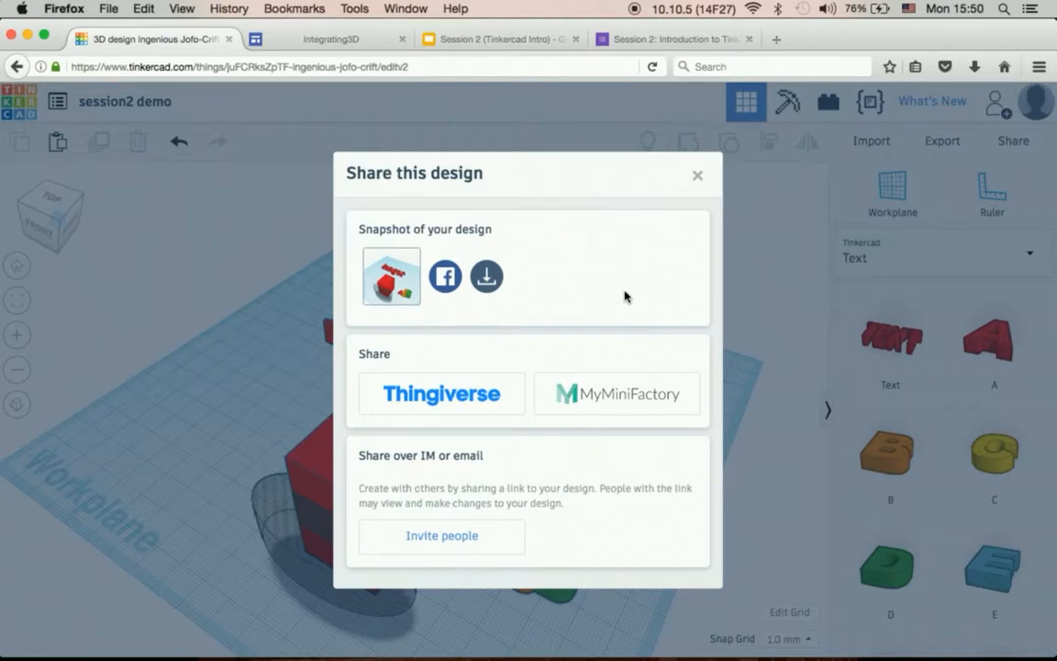
left_click(444, 542)
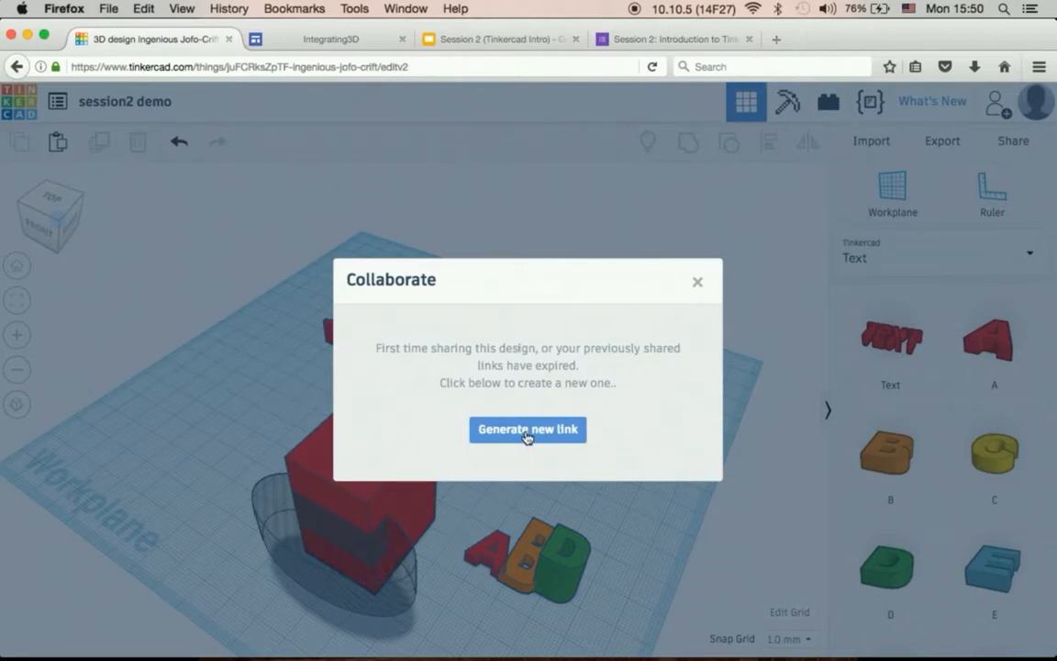
left_click(527, 432)
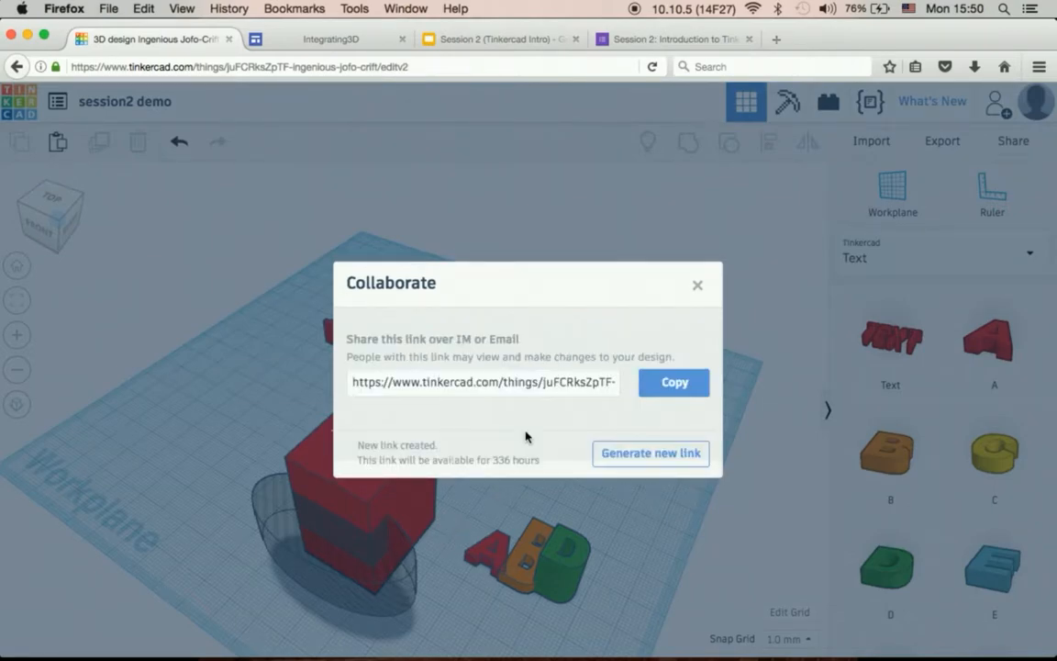
left_click(525, 384)
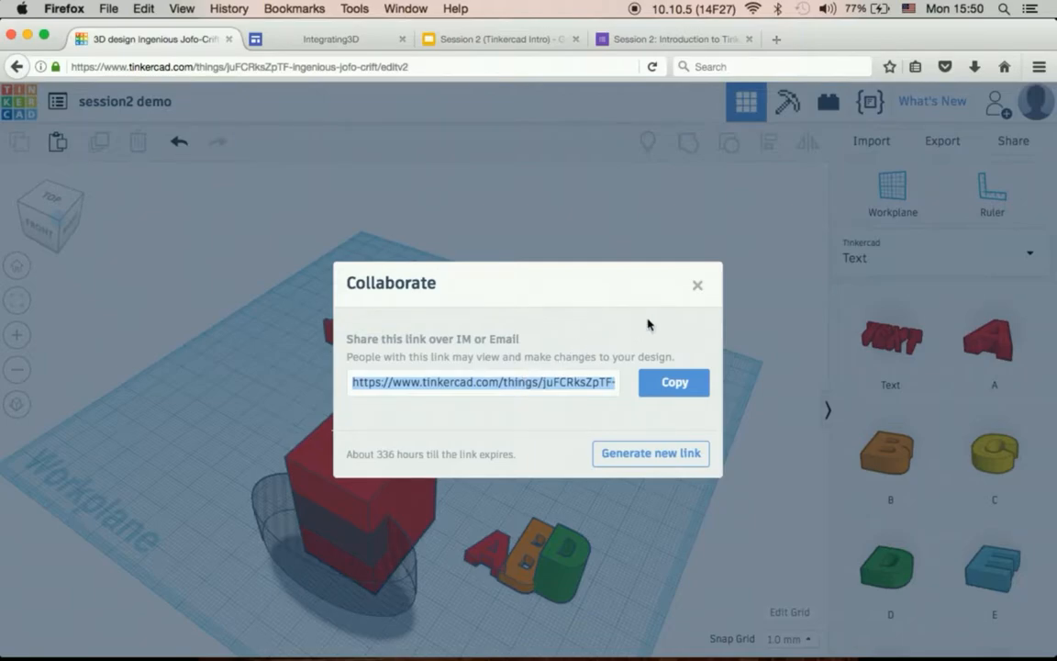
Close the collaboration dialog, switch to the Session 2 presentation in Google Slides and show the Assignment 1 options slide
left_click(697, 286)
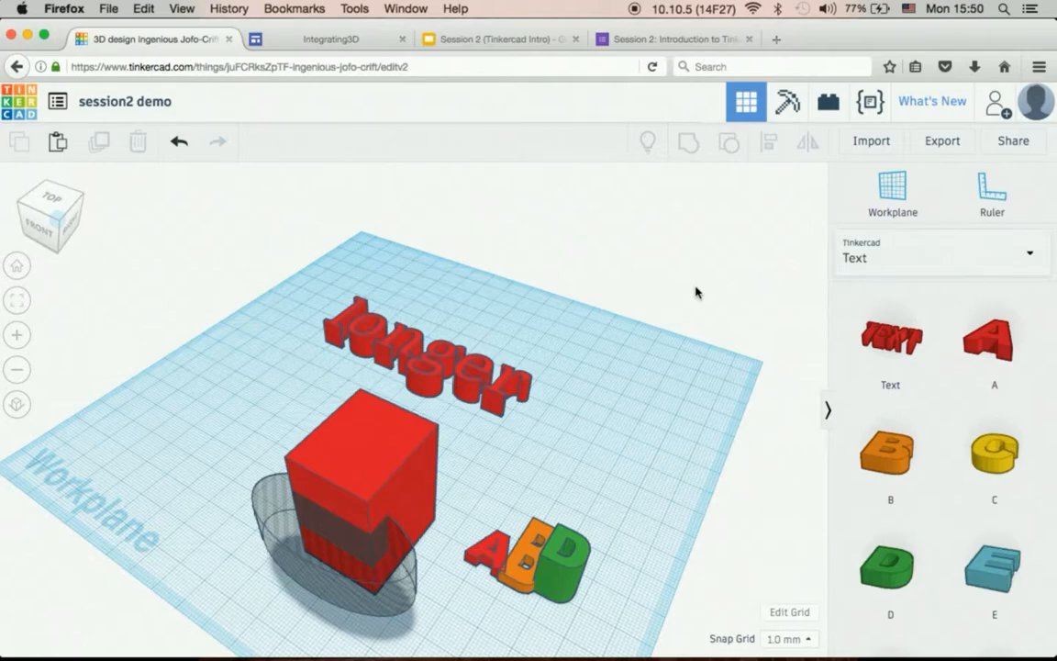
left_click(516, 42)
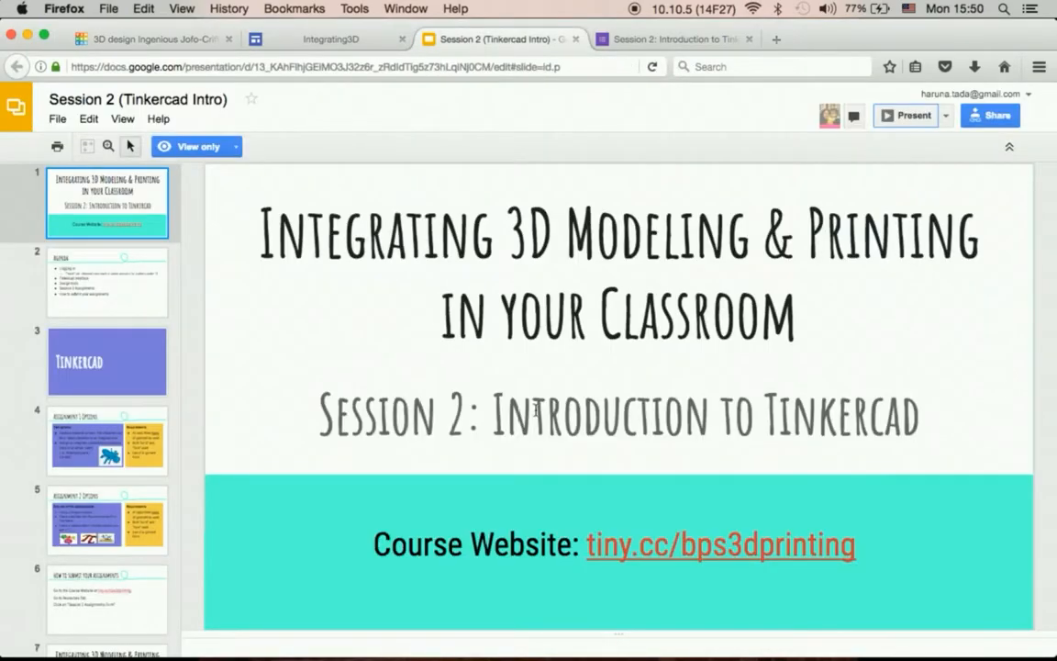
key("ctrl+Up")
left_click(551, 366)
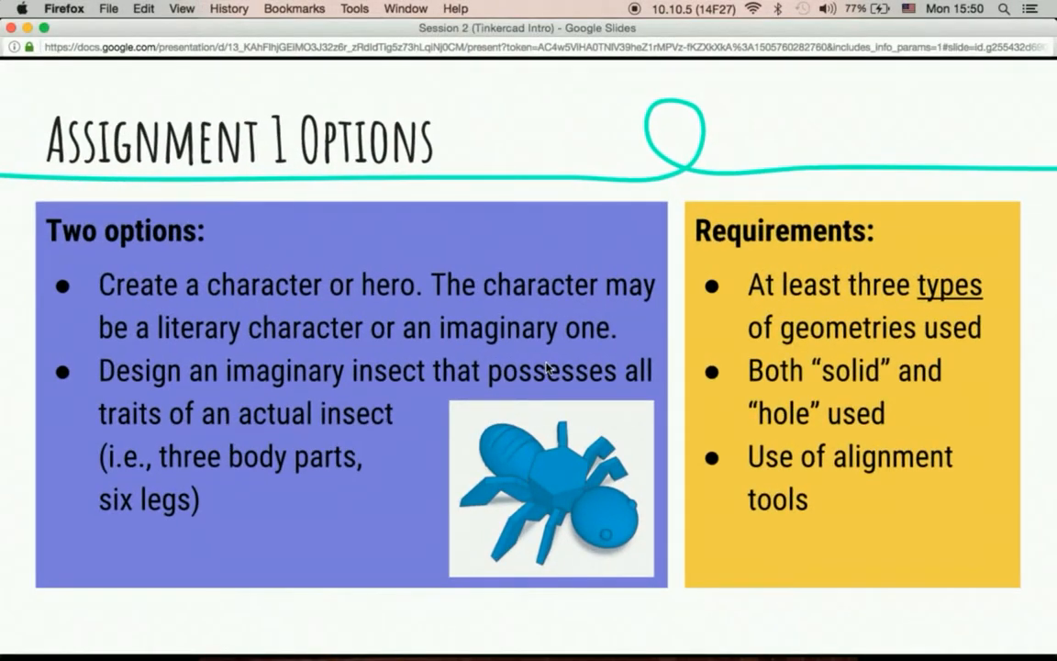
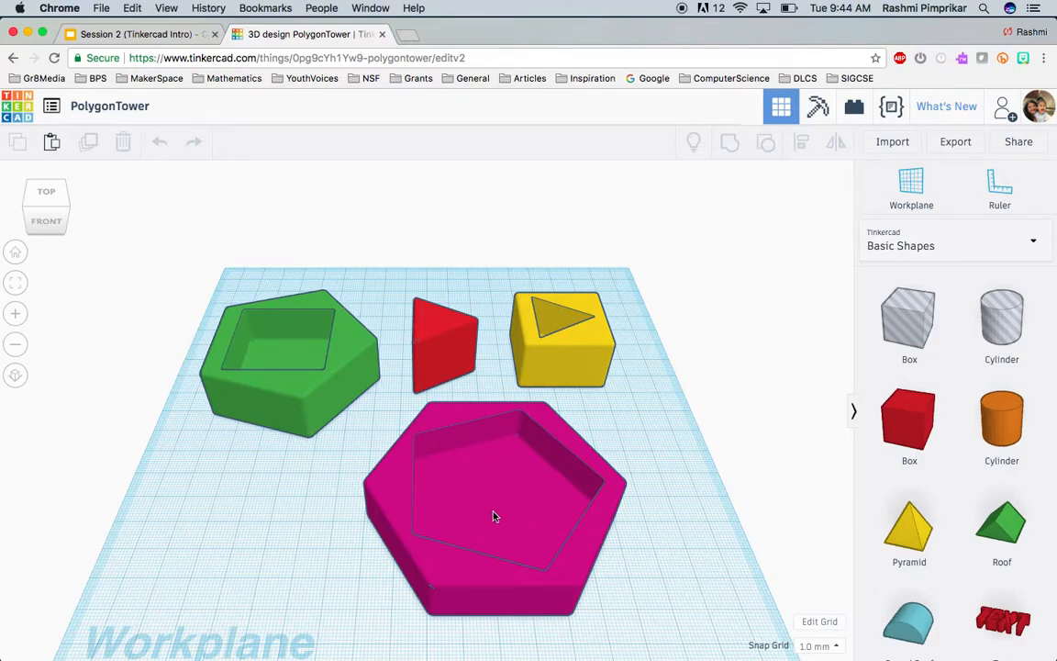
Examine the PolygonTower pieces up close, and open the green keychain design from the dashboard for editing
scroll(439, 414, "up", 3)
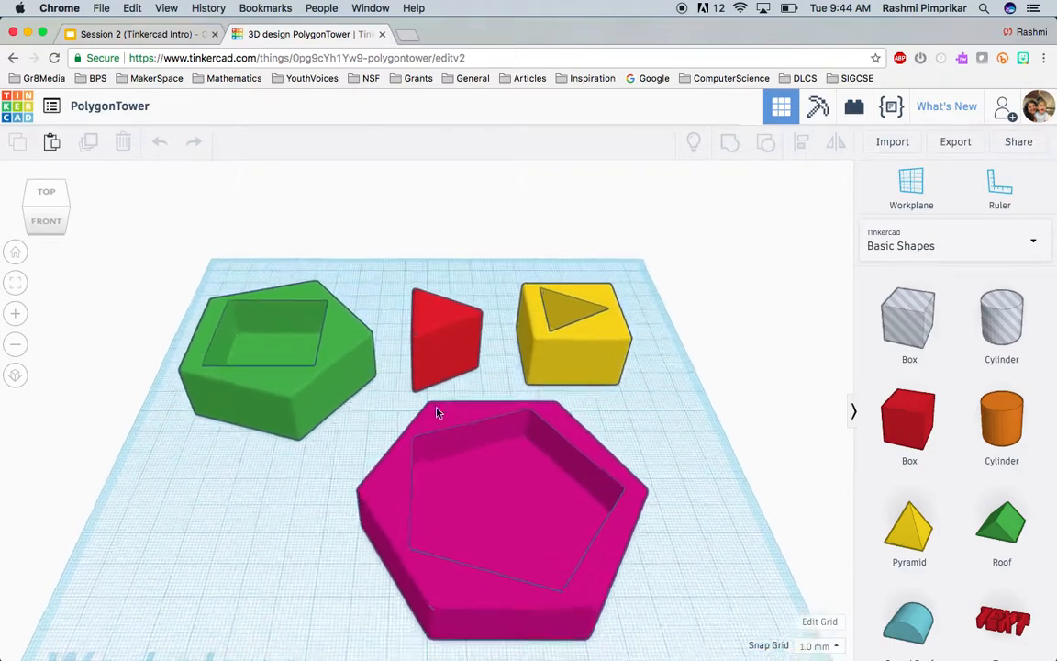
scroll(302, 363, "up", 5)
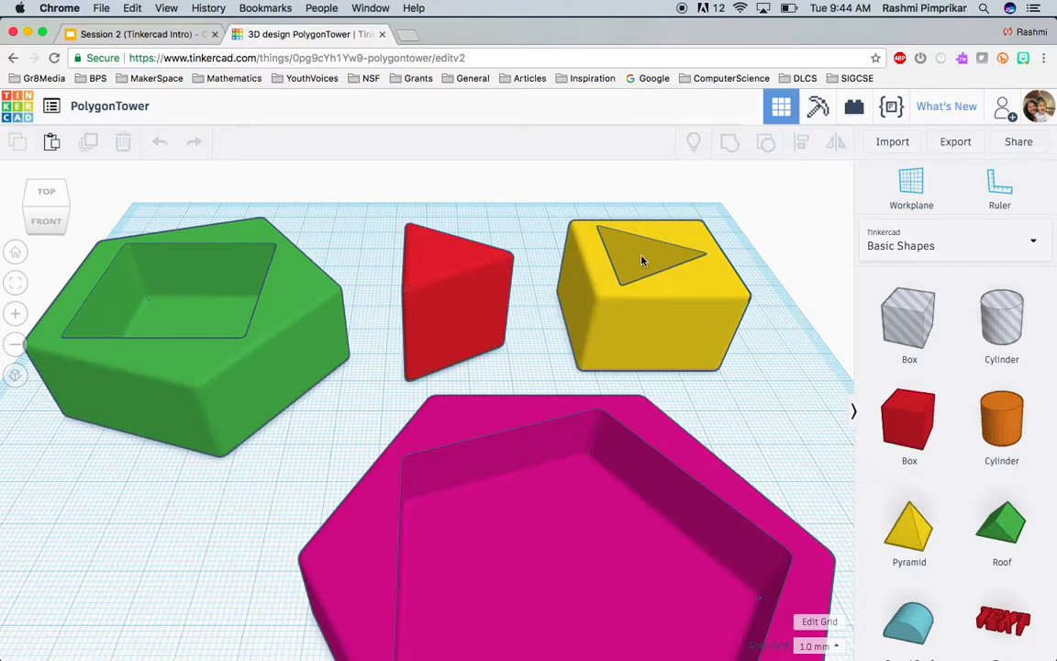
scroll(642, 261, "down", 5)
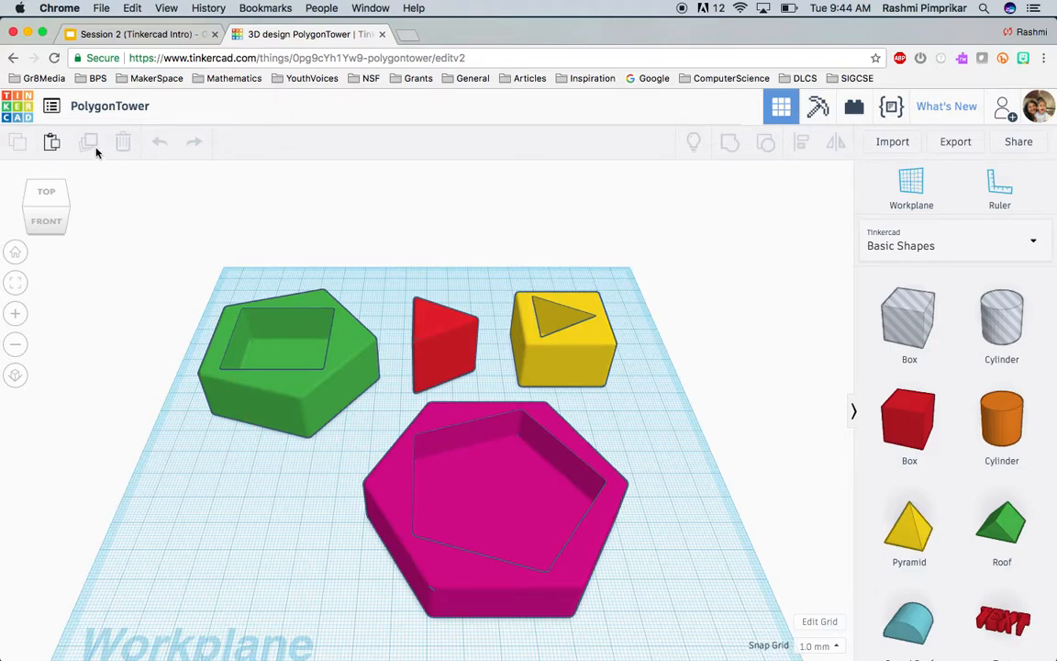
left_click(22, 104)
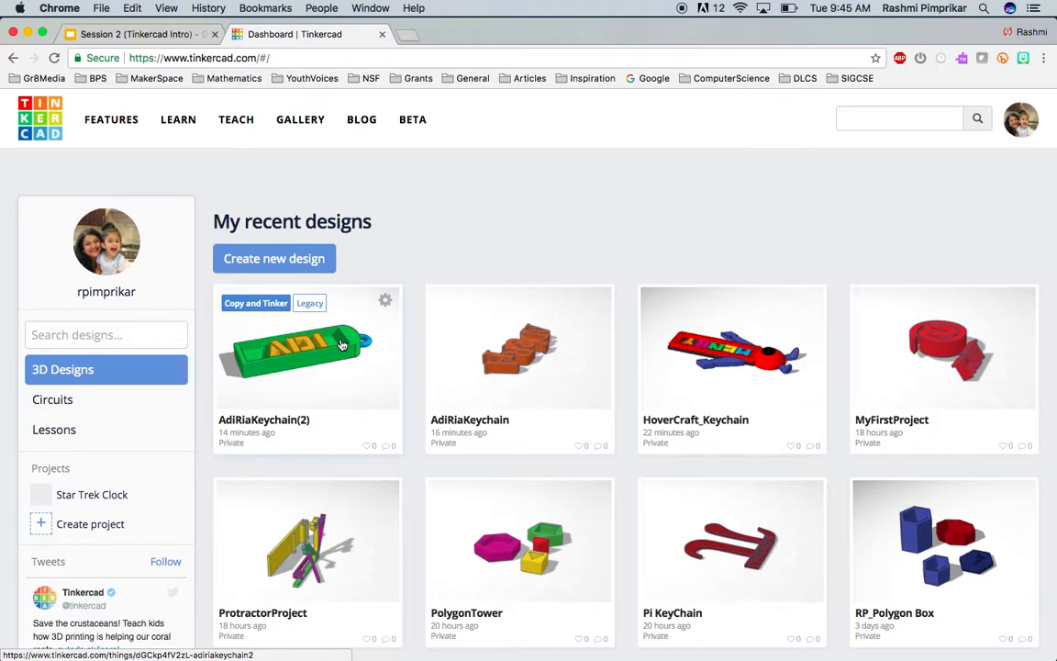
left_click(342, 345)
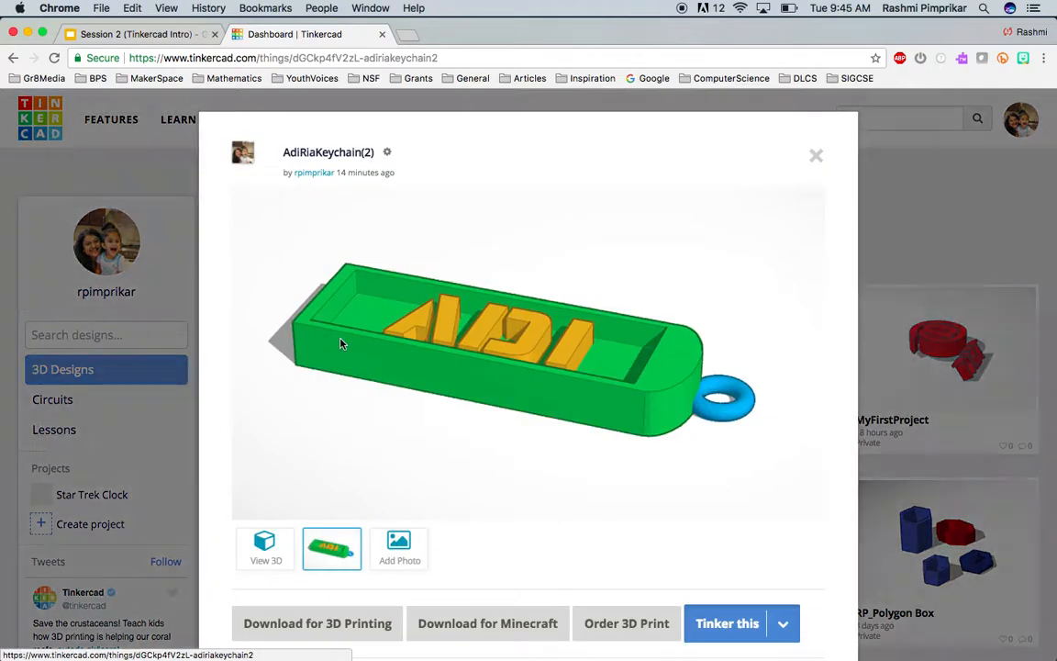
left_click(742, 623)
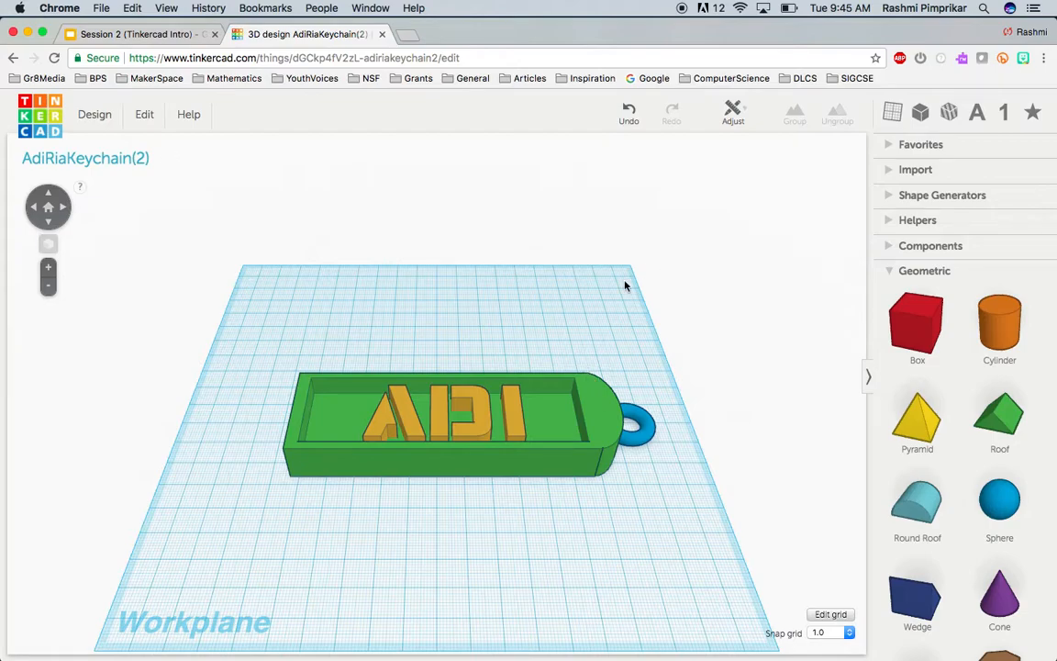
Select the whole green keychain and ungroup its parts
left_click(413, 395)
left_click(394, 326)
left_click_drag(233, 321, 684, 556)
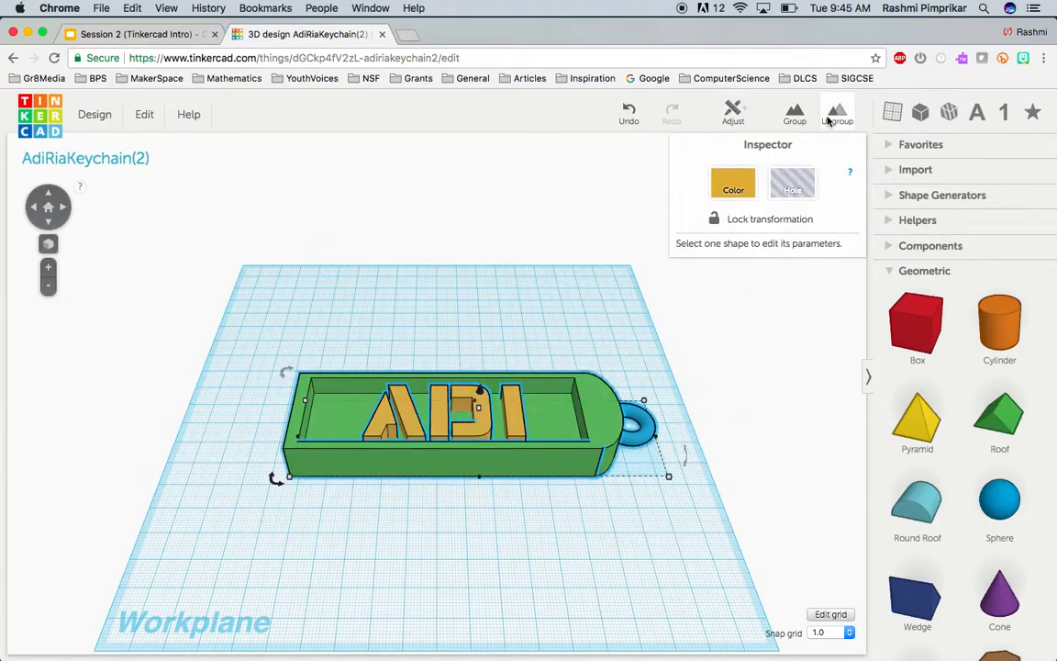
left_click(795, 113)
left_click(653, 274)
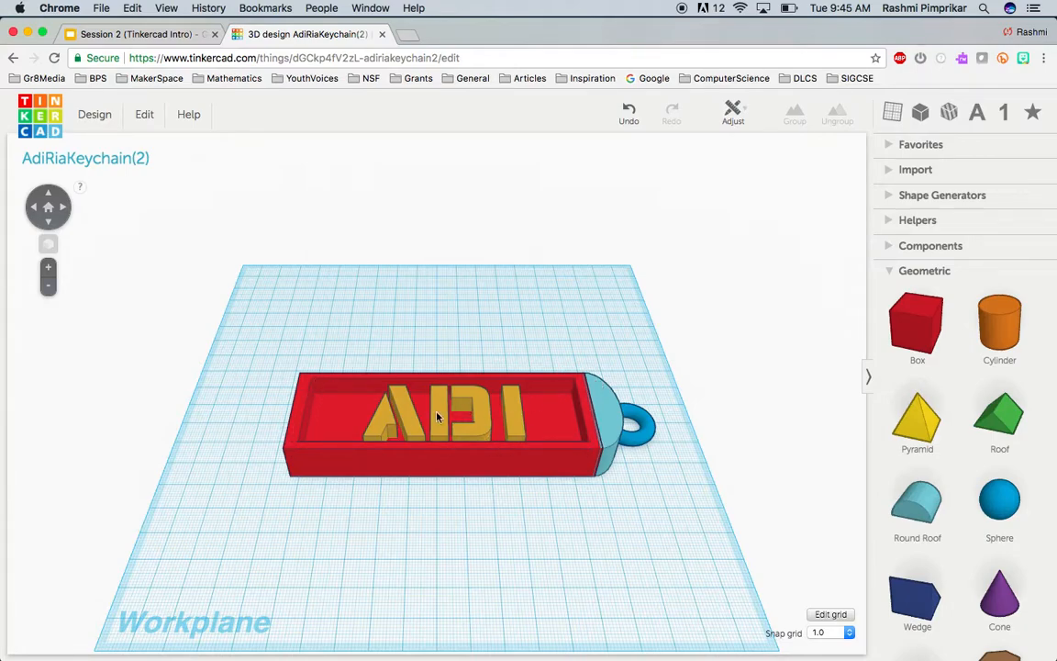
Inspect the keychain's raised text and blue ring, and find the torus shapes among the geometric shapes
left_click(381, 404)
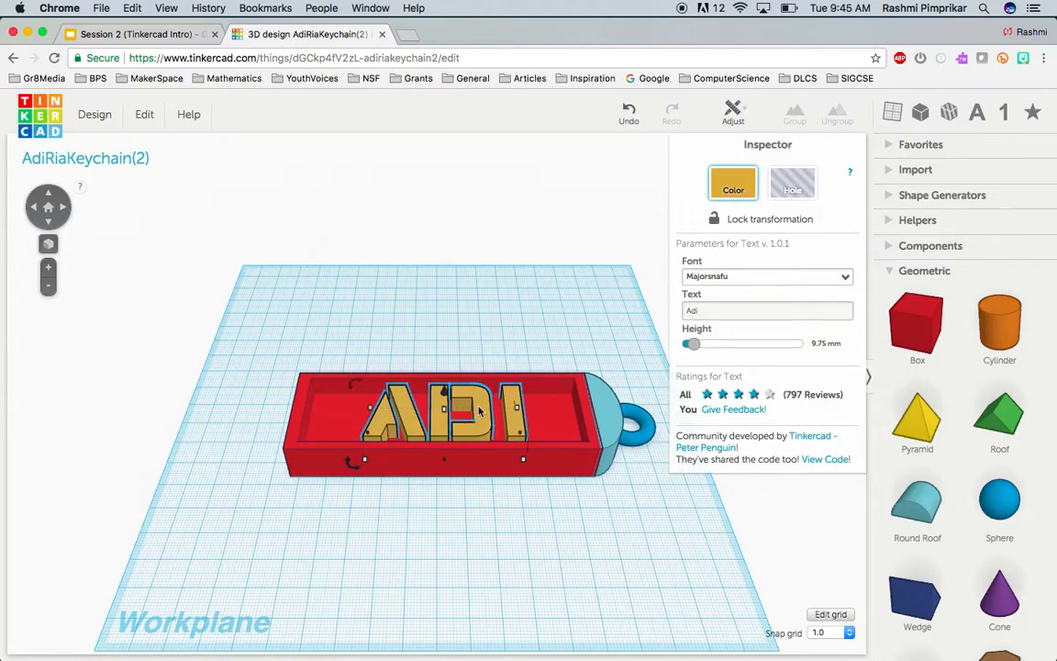
left_click(391, 512)
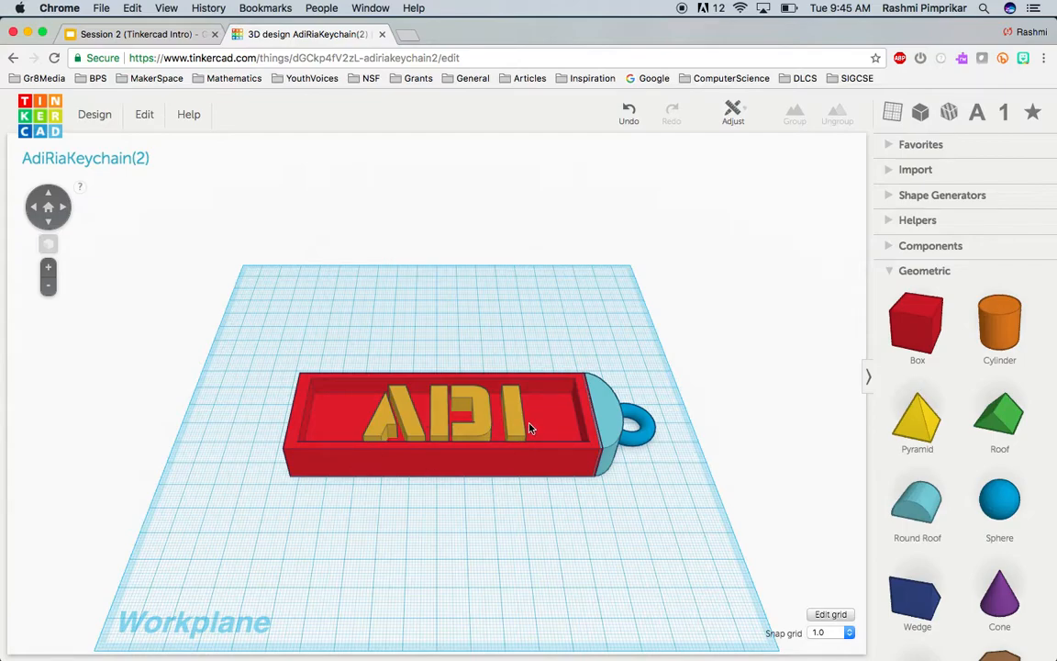
left_click(645, 434)
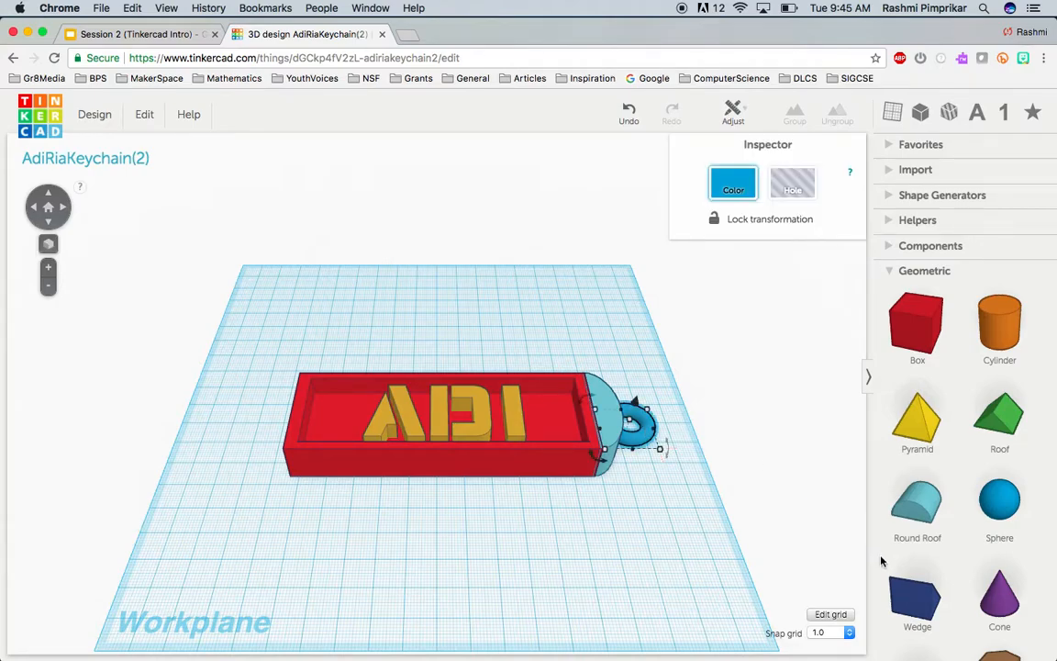
scroll(900, 500, "down", 3)
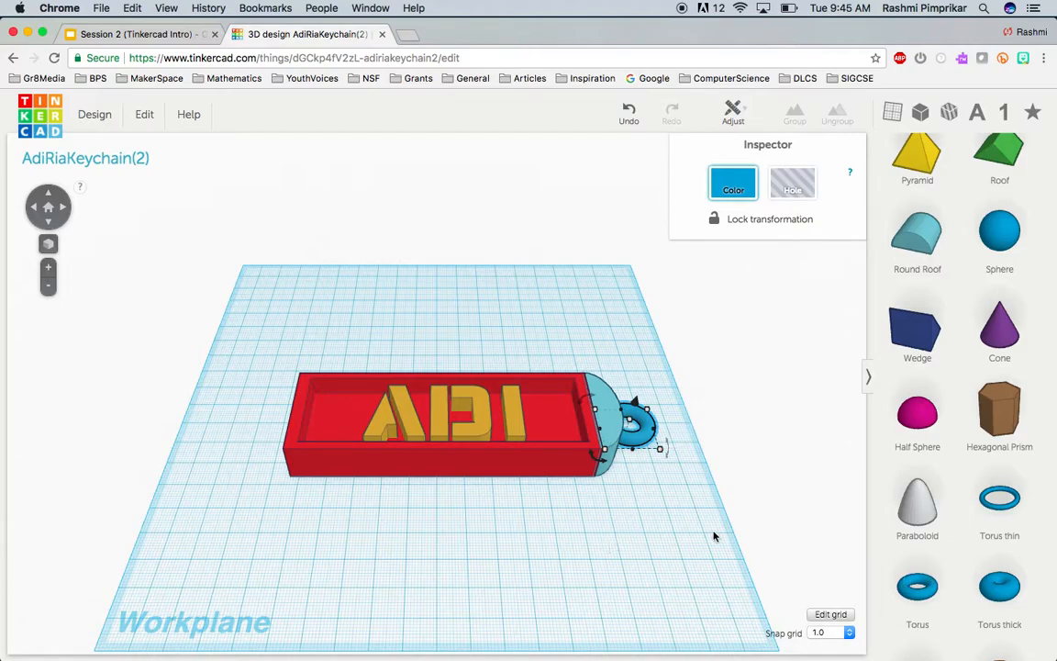
Try grouping the keychain's body, text and ring into one shape, and undo both the grouping and the ungrouping
left_click(558, 588)
left_click_drag(256, 302, 668, 503)
key("ctrl+g")
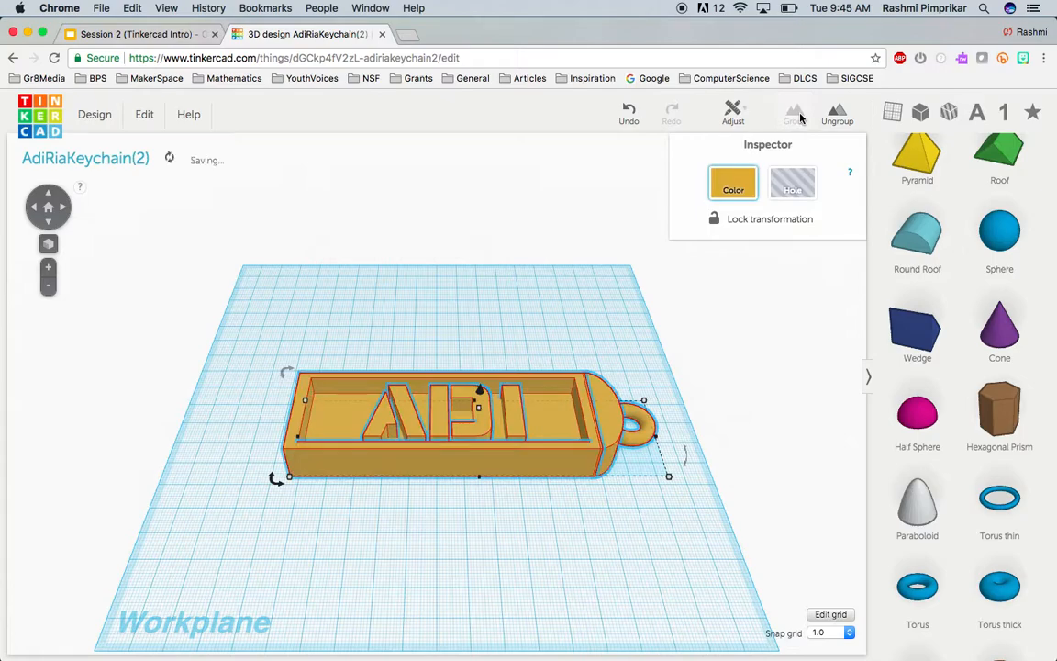
left_click(615, 584)
left_click(473, 396)
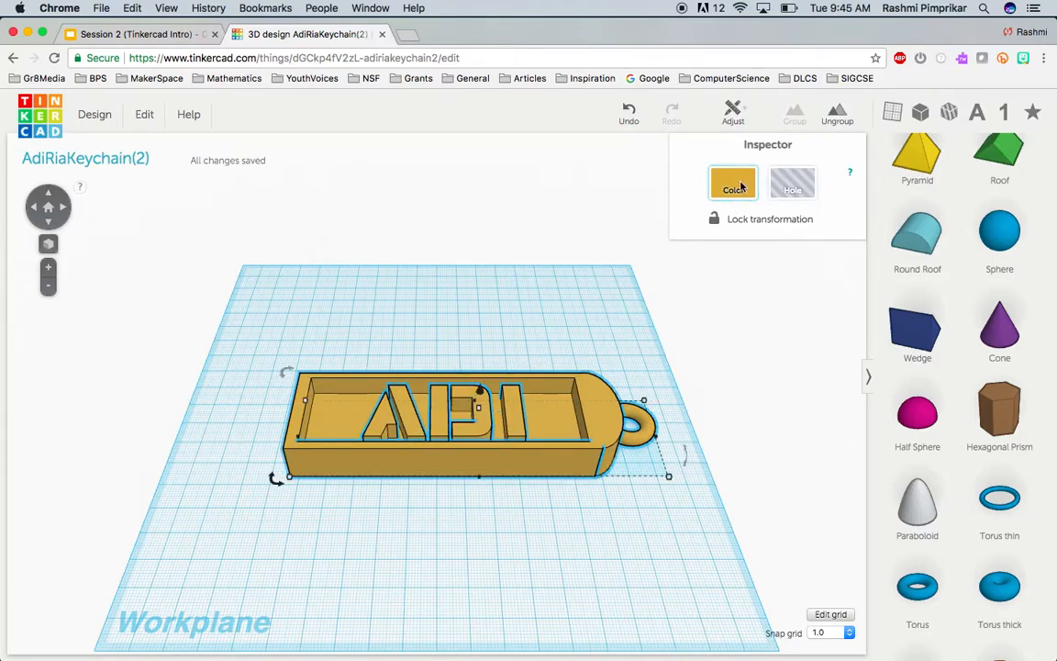
left_click(588, 366)
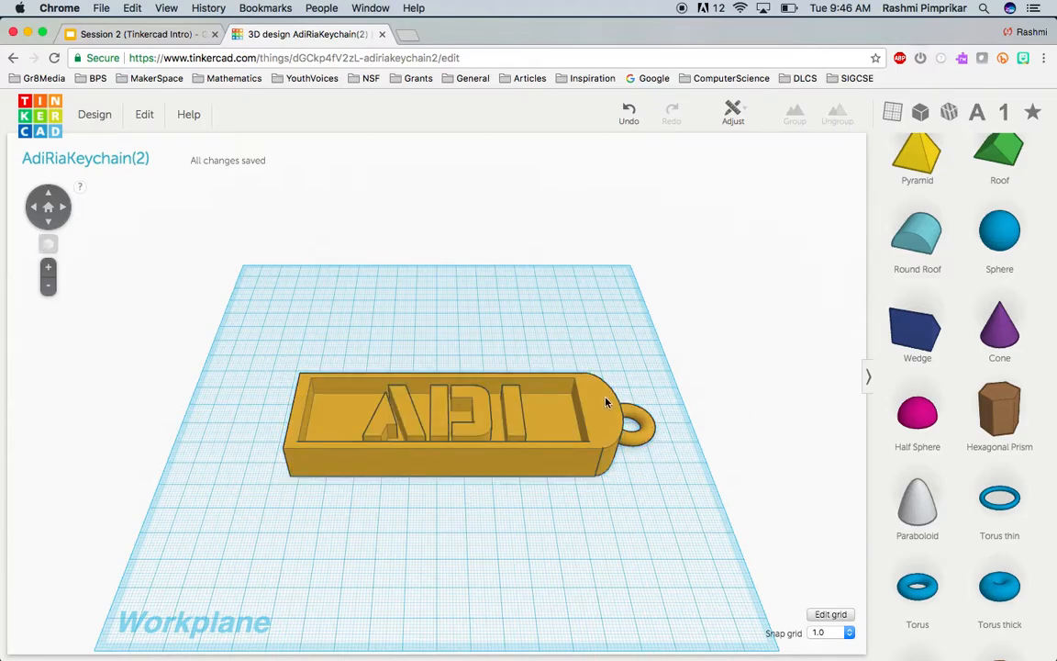
key("super+z")
key("super+z")
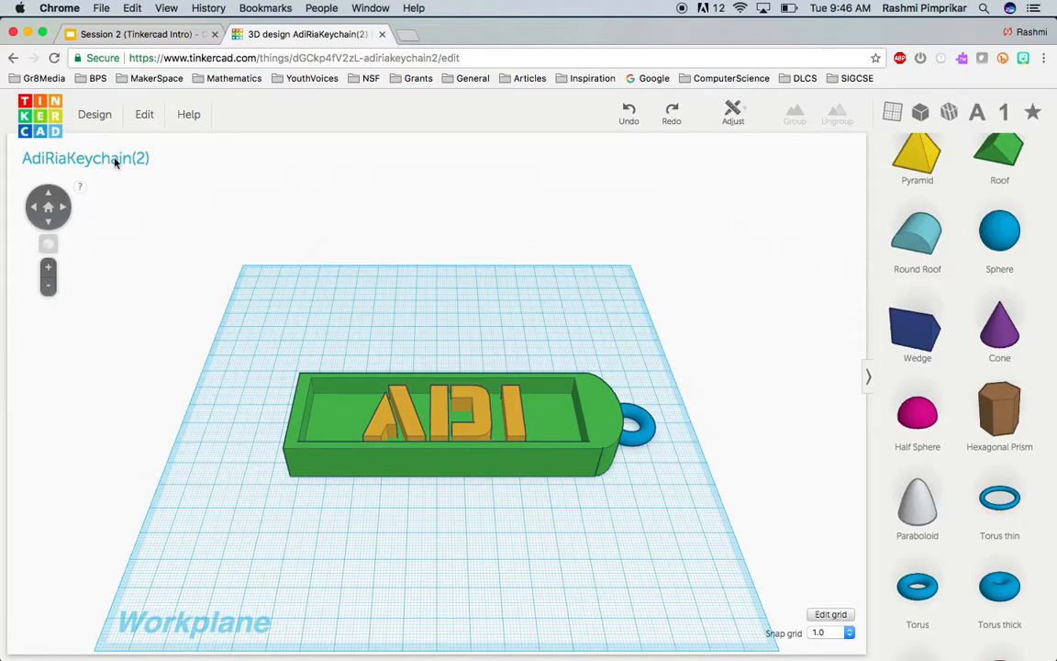
Return to the dashboard and open the orange lettering keychain design for editing
left_click(37, 131)
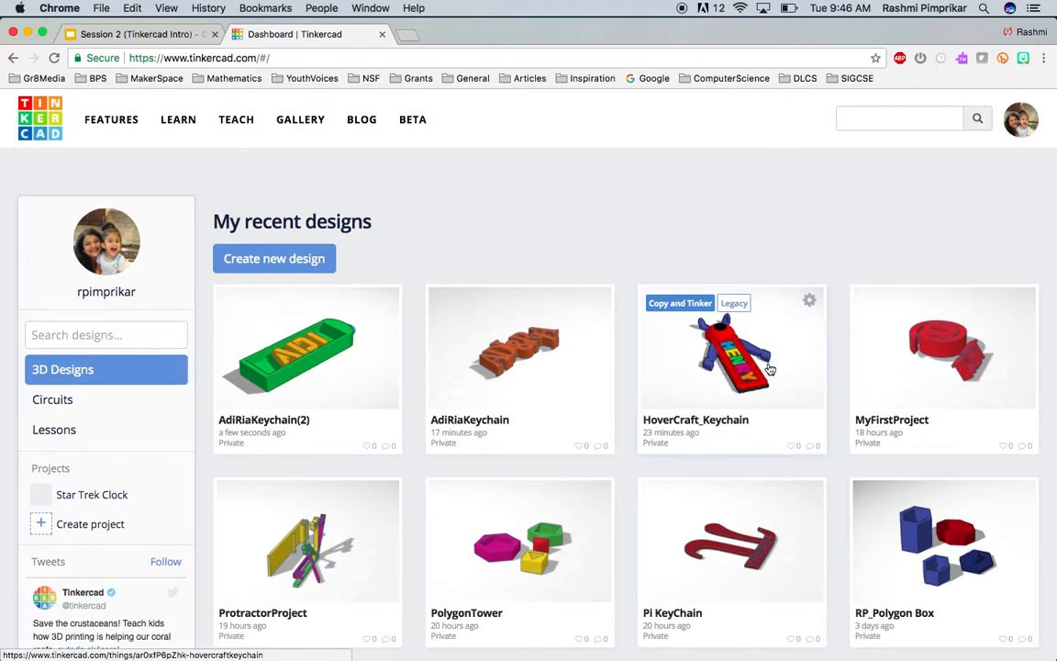
scroll(809, 467, "down", 3)
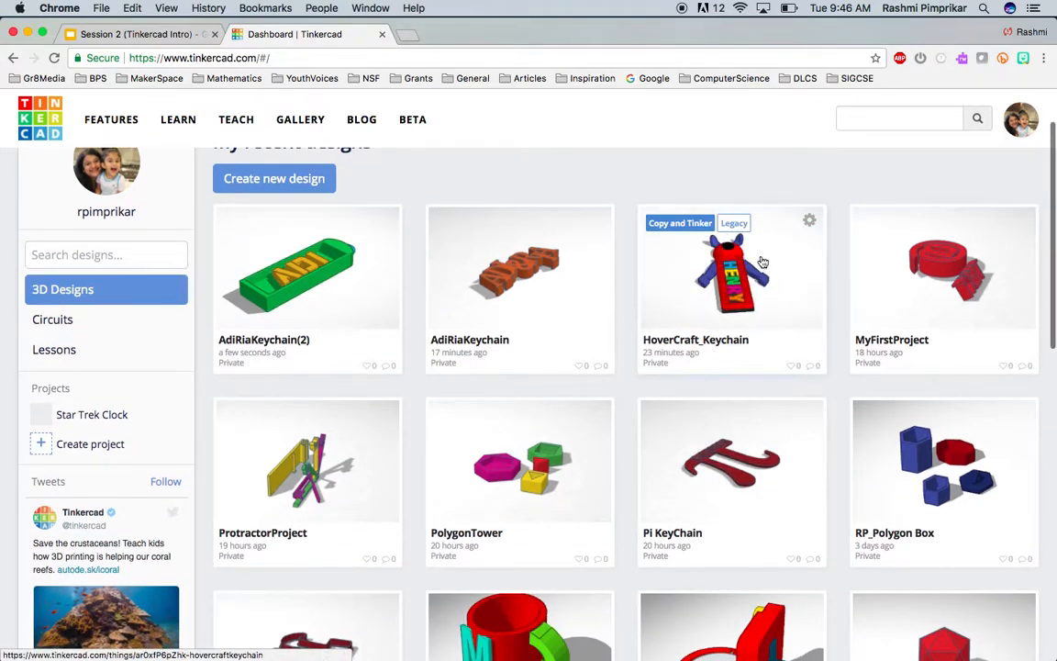
left_click(526, 301)
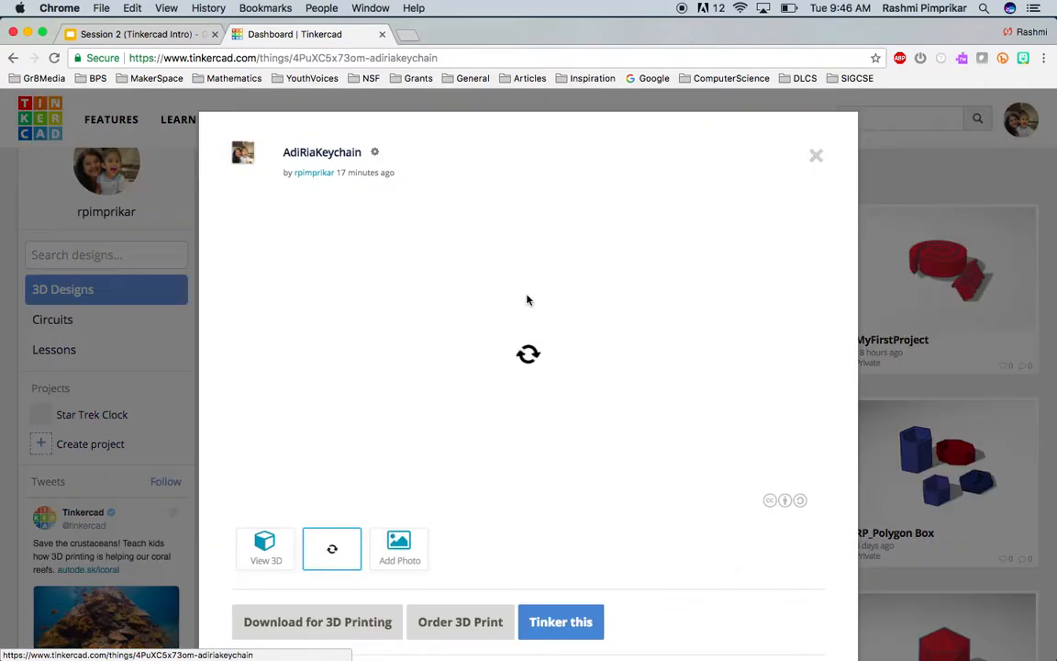
left_click(559, 620)
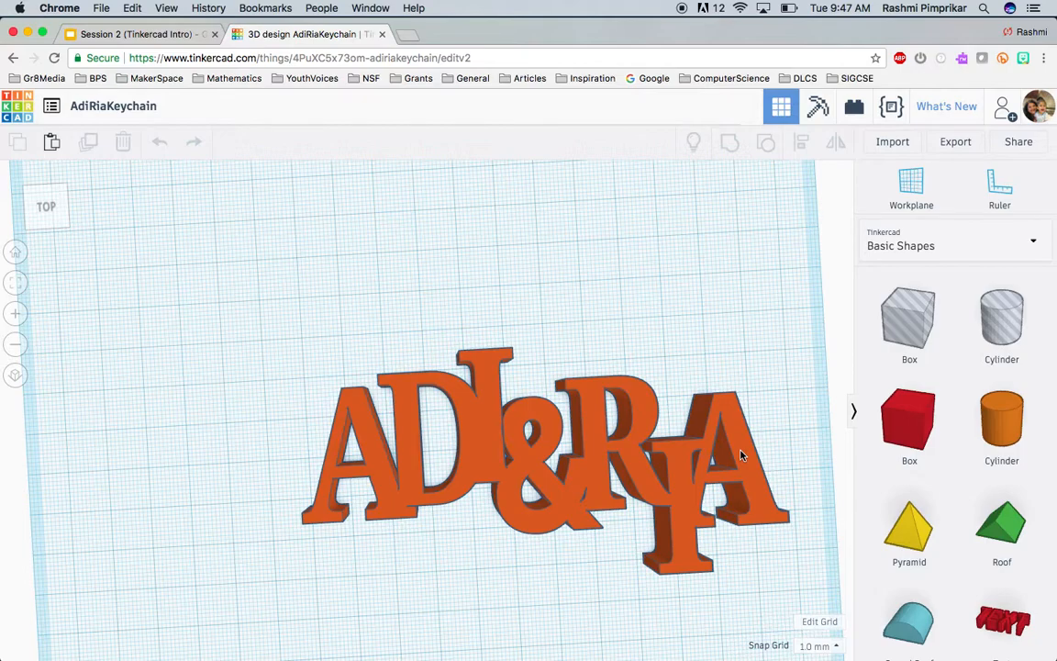
Place a torus overlapping the upper corner of the first letter as a key ring, and group it with the lettering
scroll(949, 459, "down", 5)
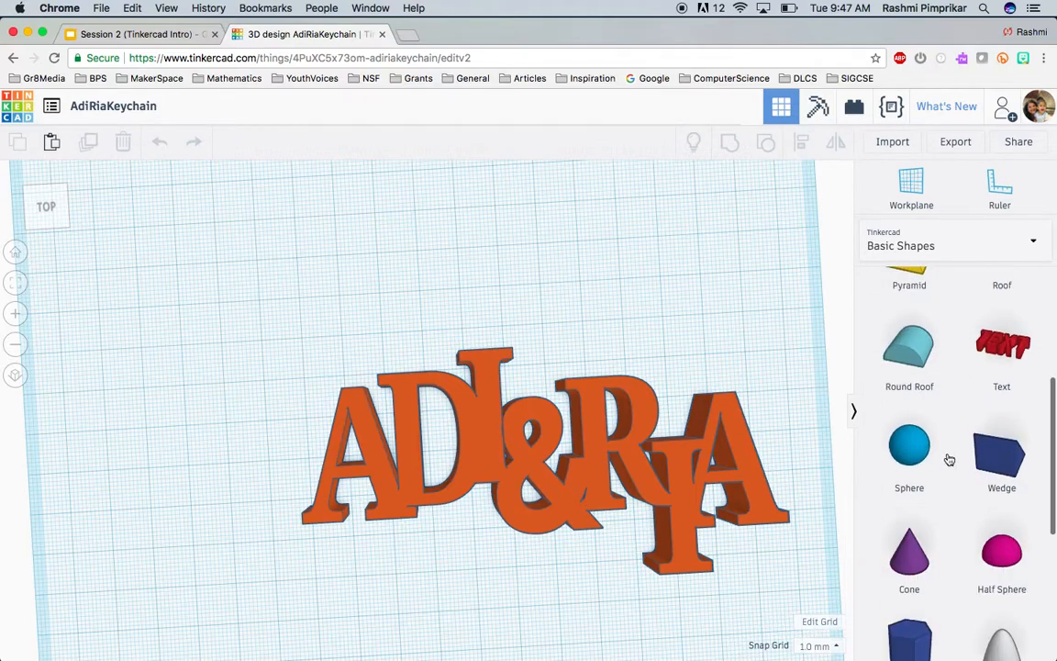
scroll(949, 459, "down", 2)
left_click_drag(941, 446, 314, 393)
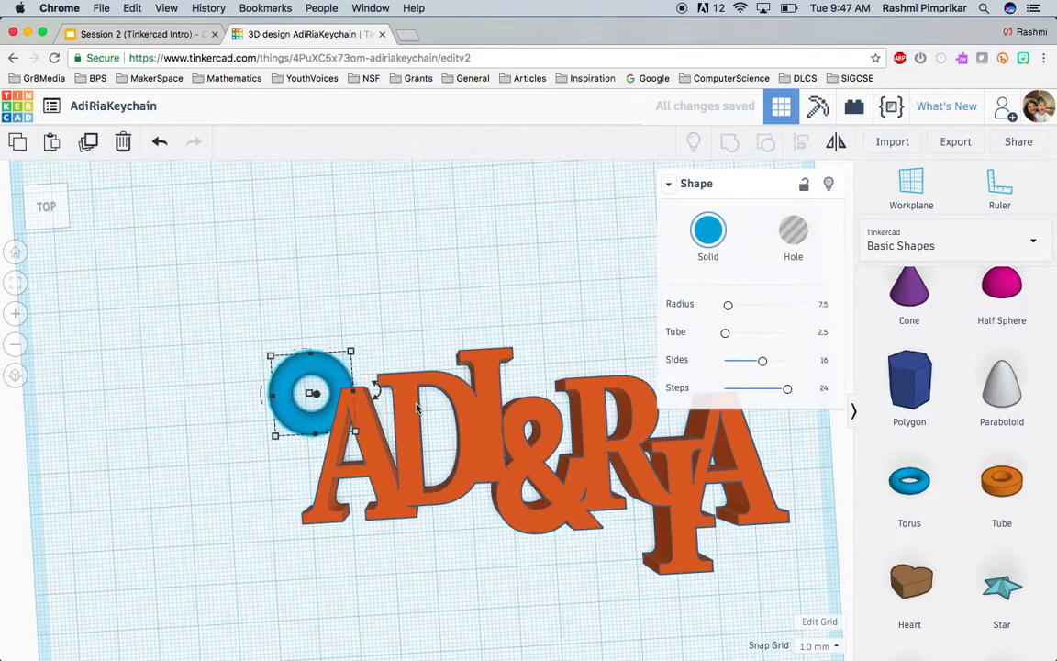
left_click(370, 444, "shift")
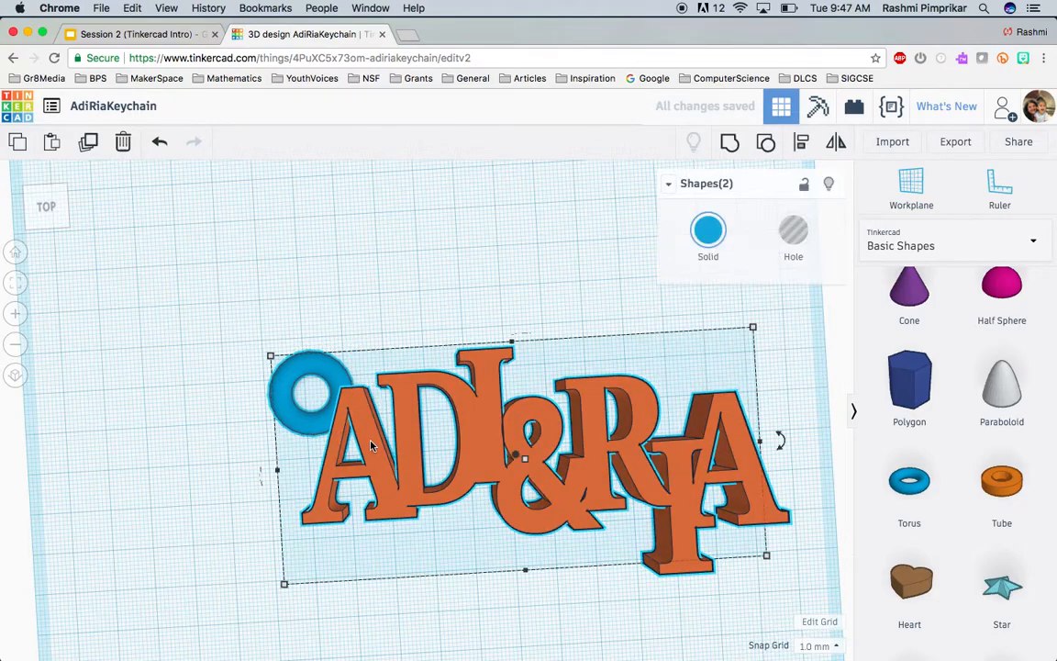
left_click(765, 142)
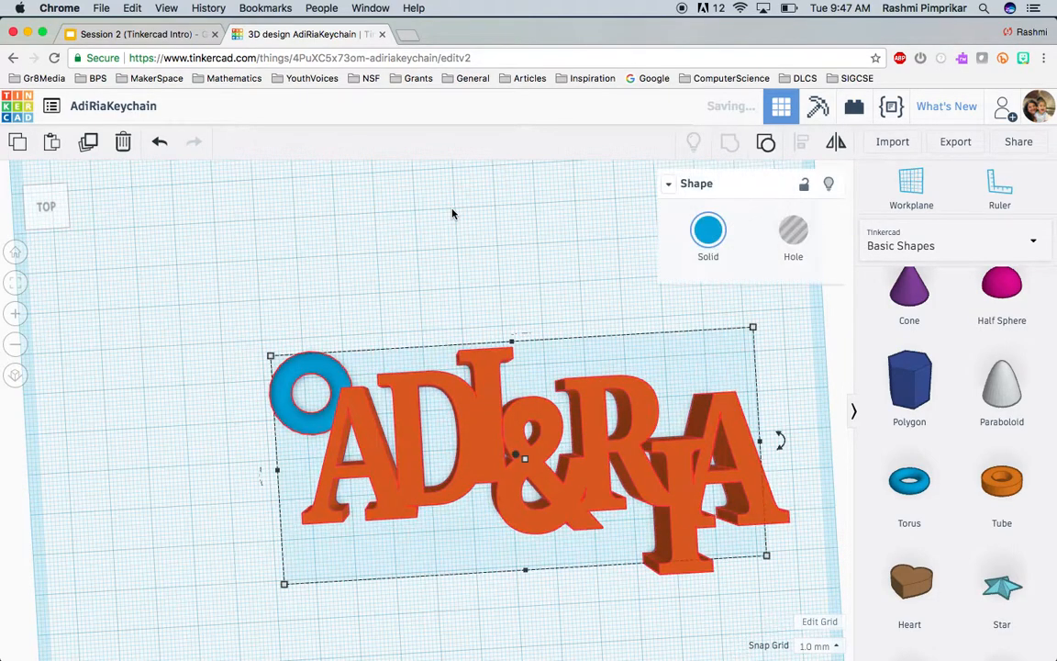
left_click(454, 212)
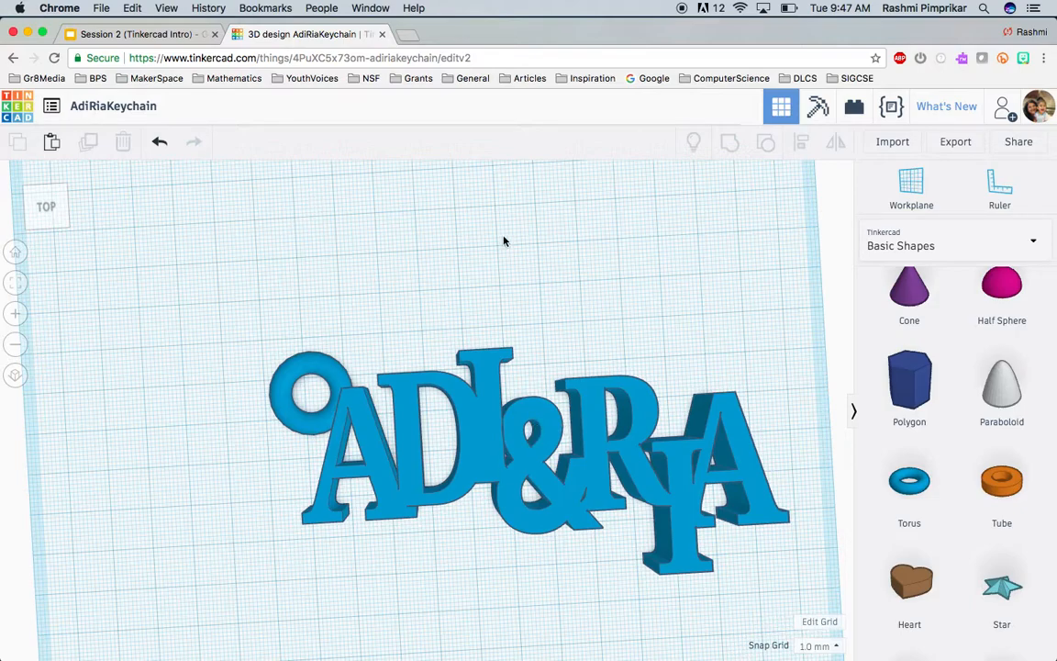
Return to the dashboard and open the Pi KeyChain design in the editor
left_click(20, 111)
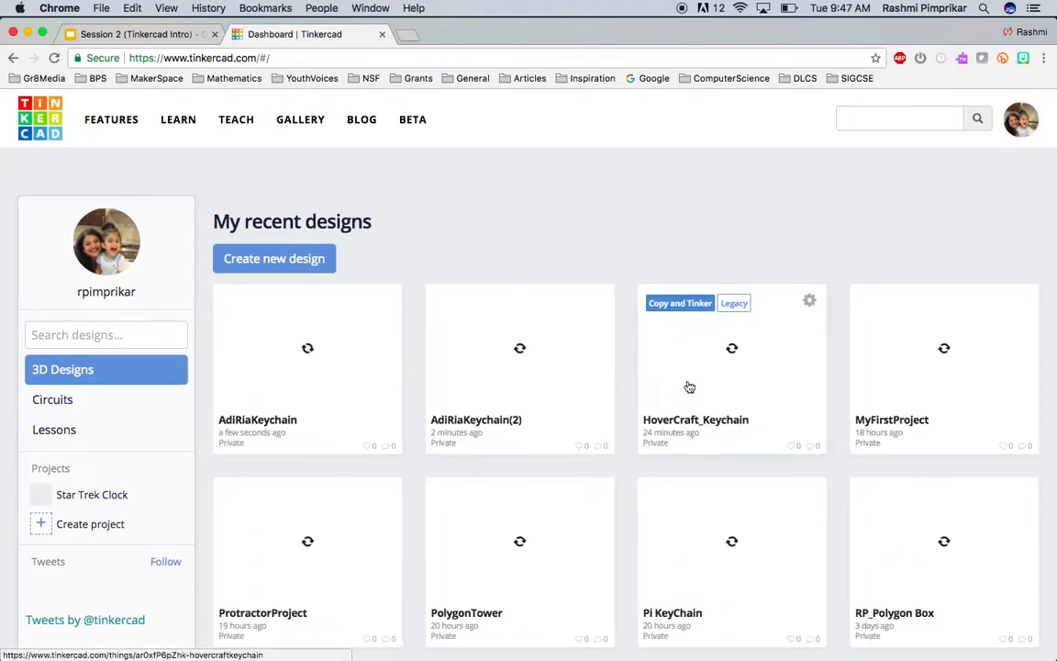
scroll(687, 384, "down", 2)
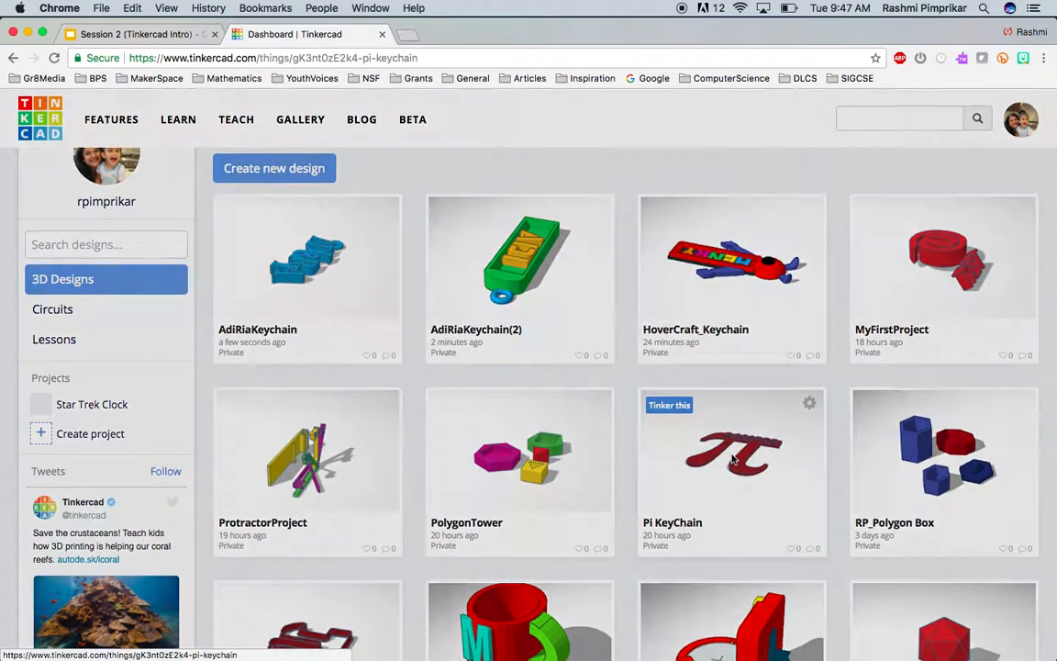
left_click(733, 460)
left_click(590, 621)
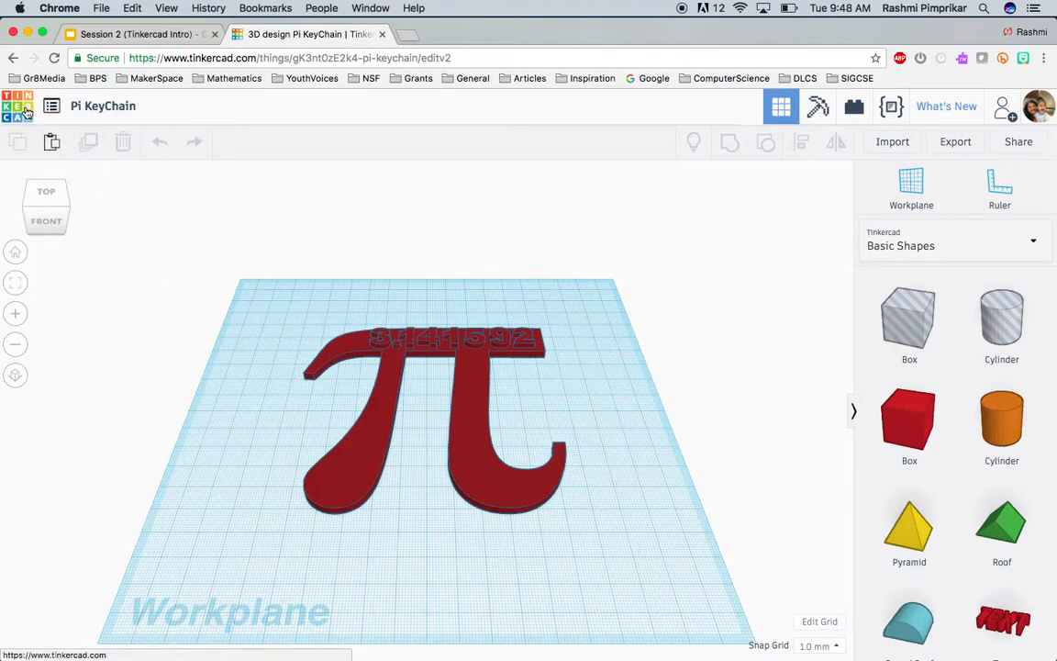
Return to the dashboard and open the ProtractorProject design's preview
left_click(26, 110)
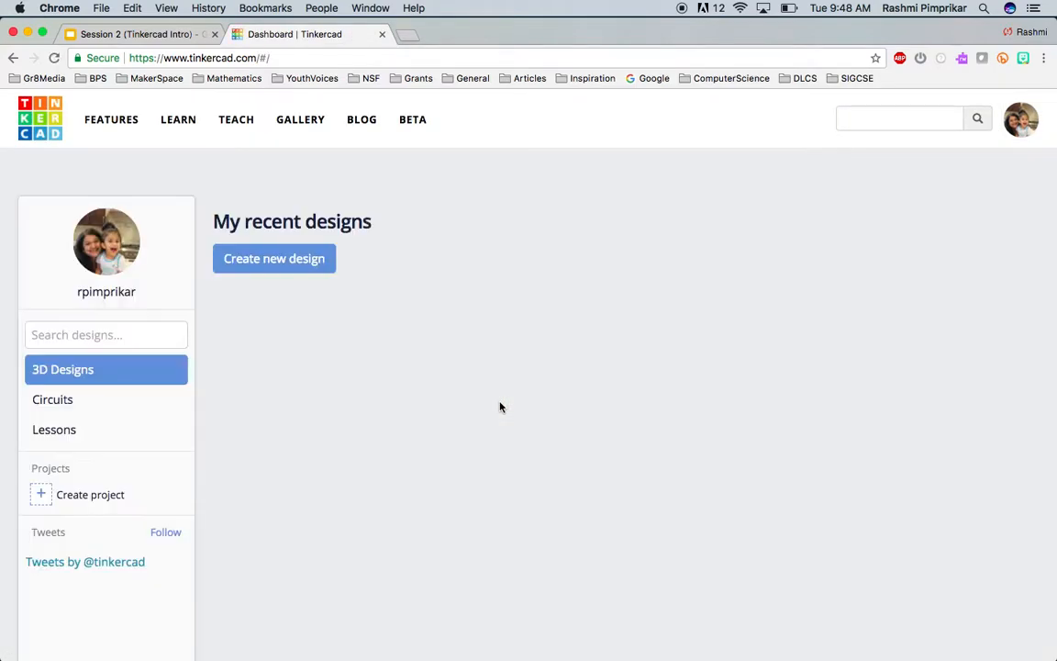
scroll(501, 407, "down", 5)
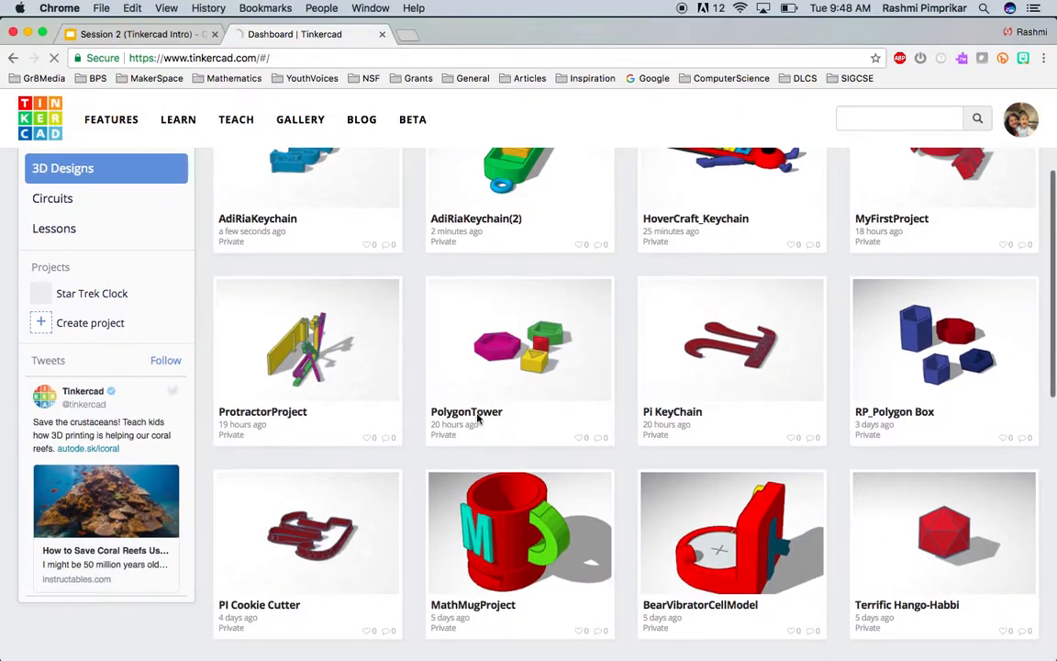
left_click(338, 390)
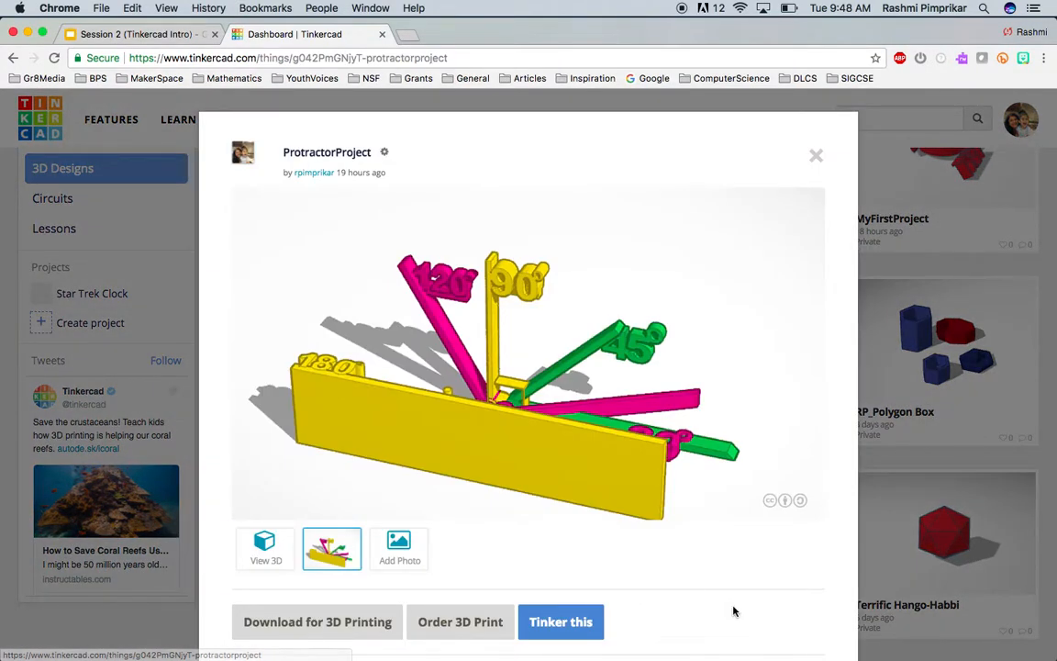
Open the ProtractorProject design for editing and move the yellow 180° base about 28 mm toward the front of the workplane
left_click(578, 623)
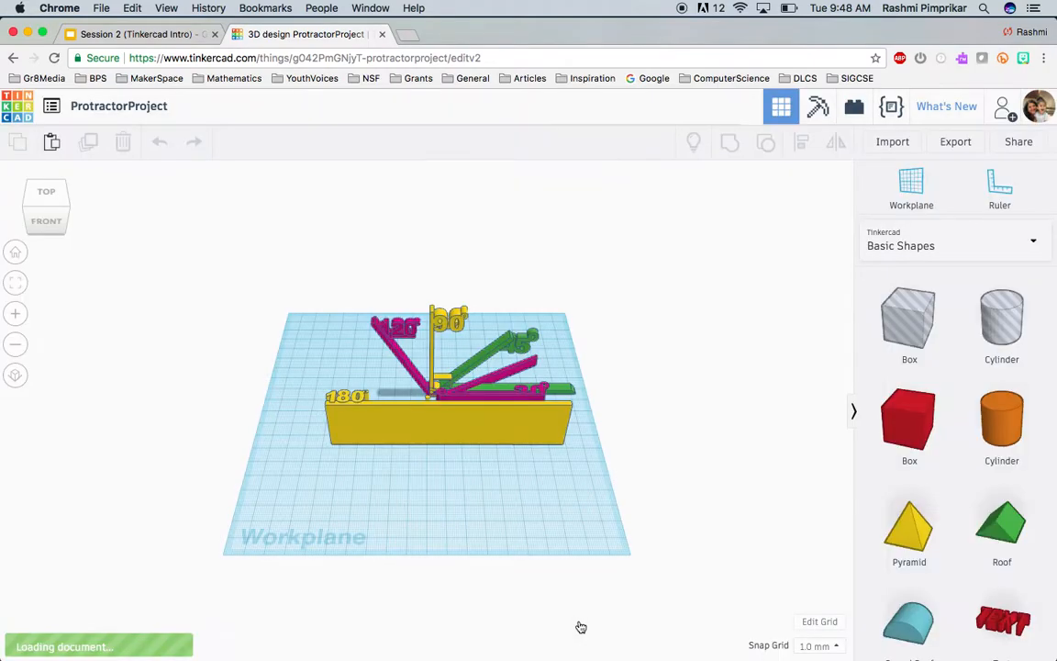
left_click(433, 428)
left_click_drag(432, 427, 427, 468)
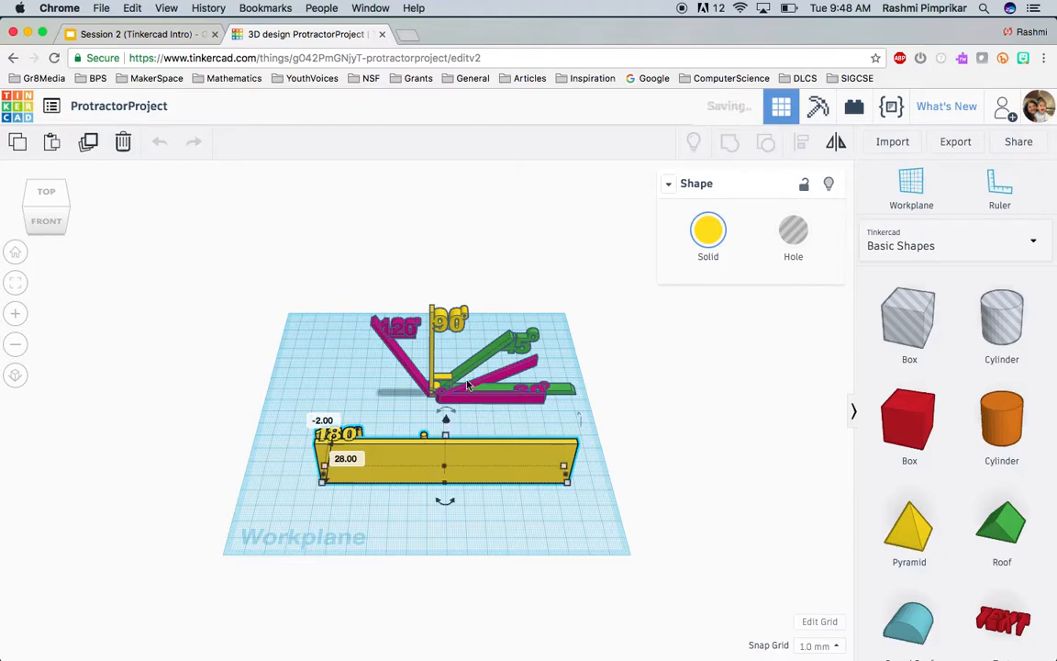
Separate the protractor arms, moving the 120° piece about 47 mm left and 34 mm back, and the 90° piece about 51 mm right and 30 mm back
left_click(58, 208)
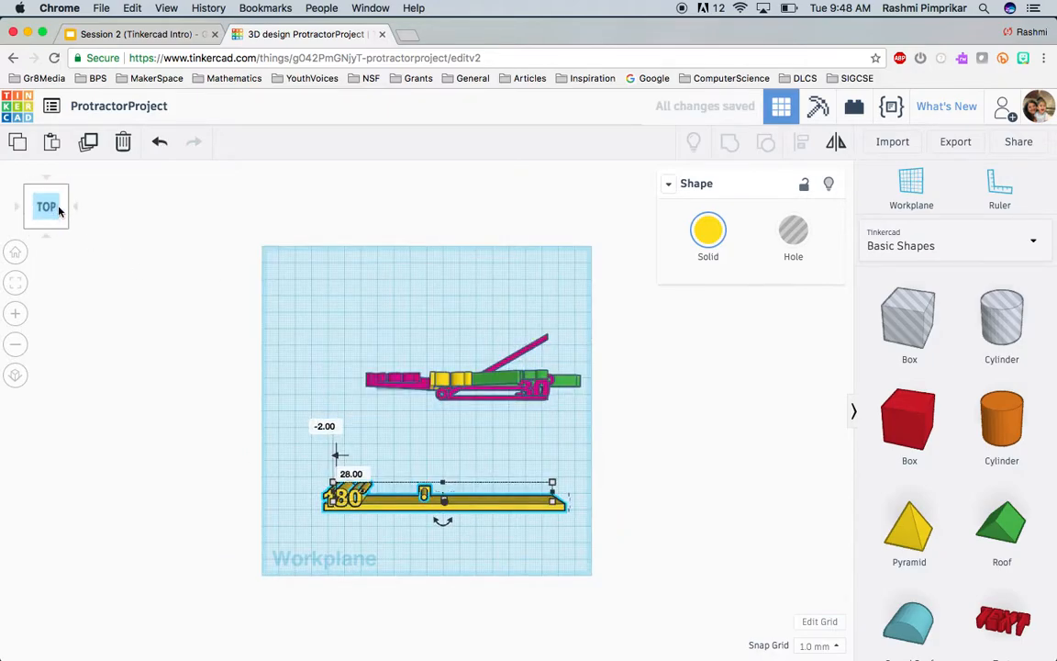
left_click(55, 190)
left_click(58, 199)
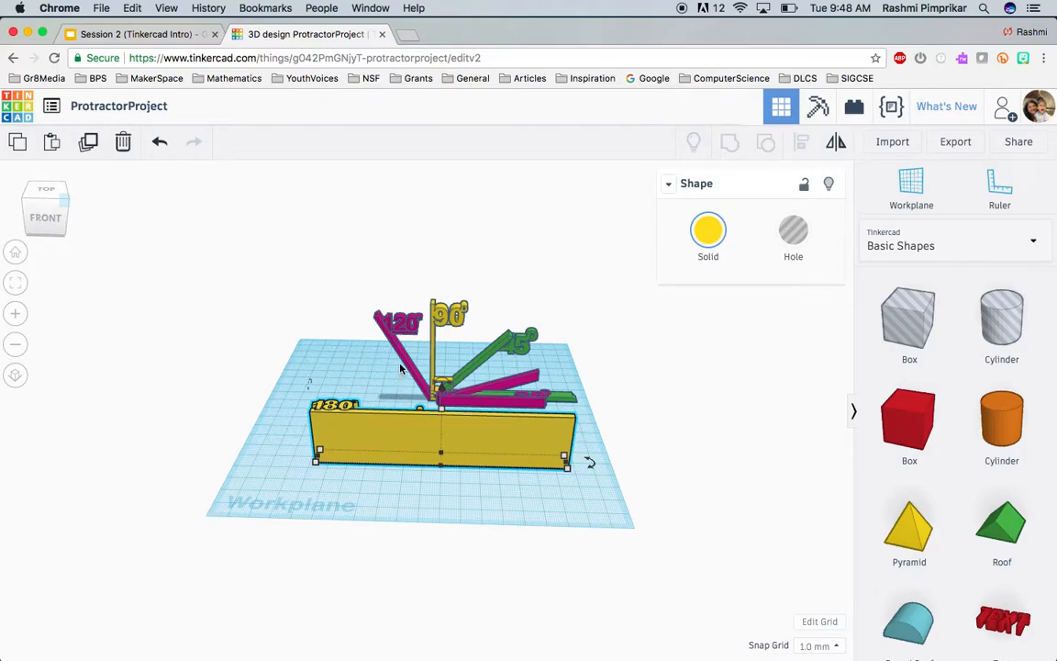
left_click_drag(407, 366, 339, 346)
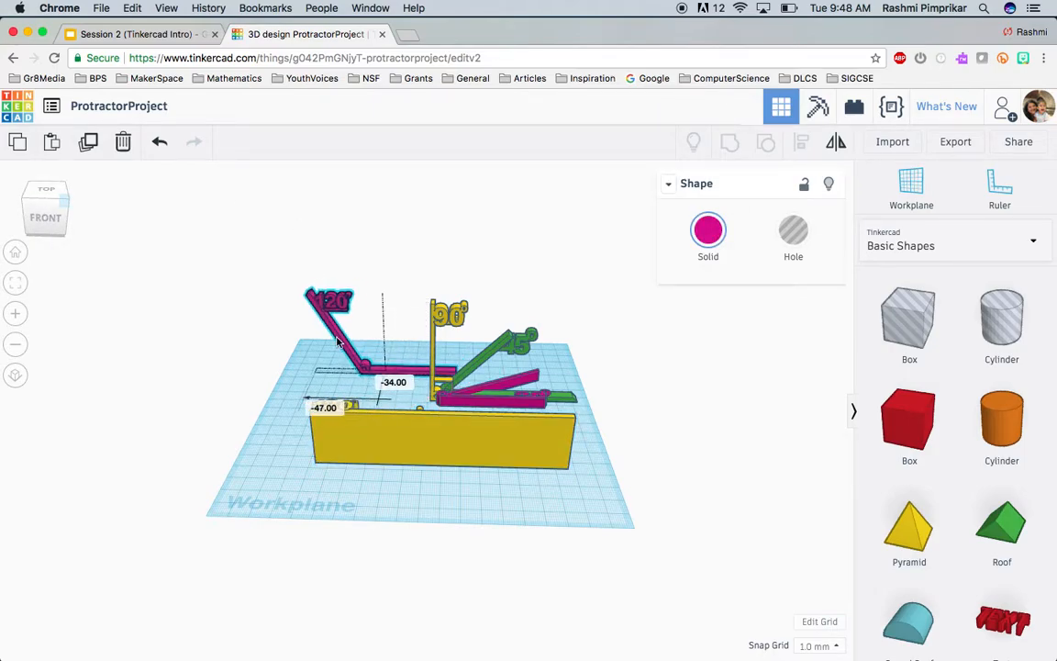
left_click_drag(433, 340, 517, 323)
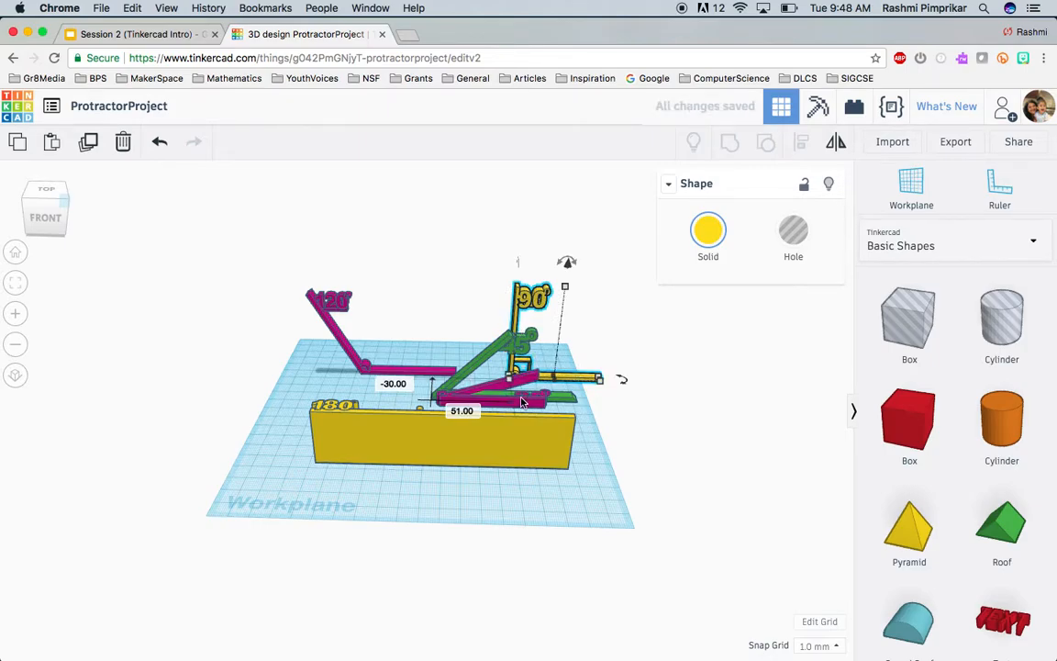
Examine the separated protractor pieces from an angled view and from above
left_click_drag(38, 191, 29, 273)
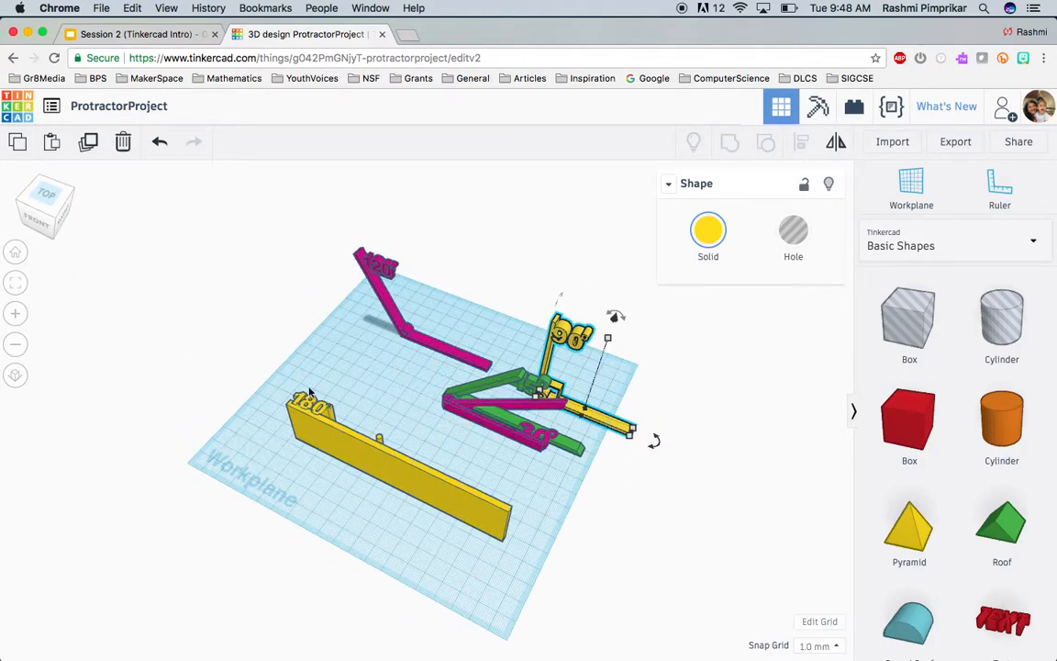
scroll(303, 372, "down", 3)
scroll(304, 370, "up", 3)
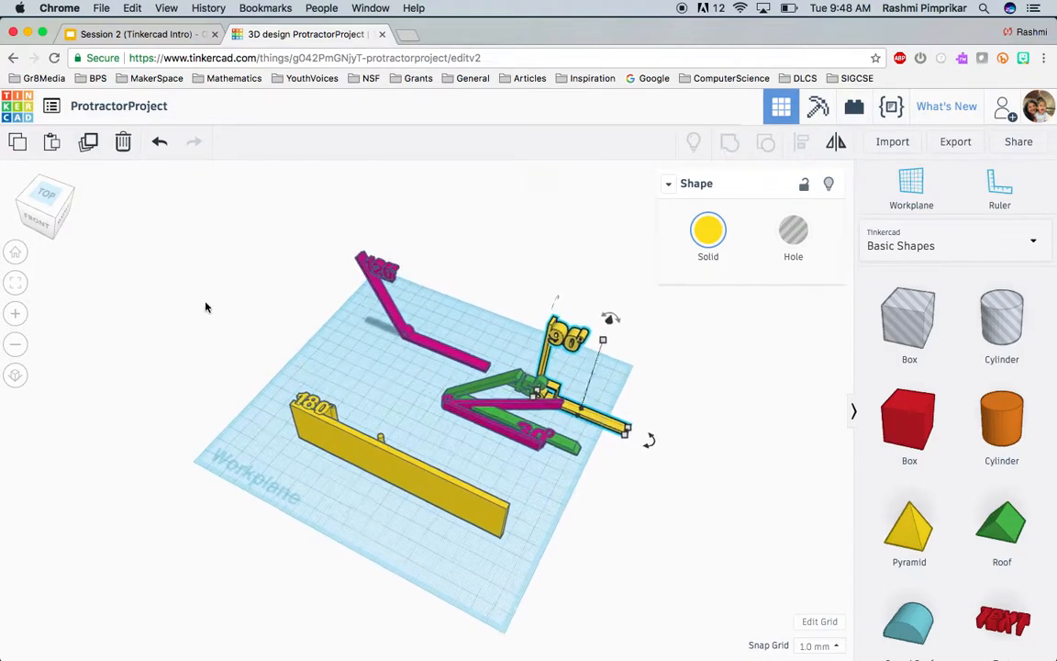
left_click(53, 220)
left_click_drag(53, 218, 53, 233)
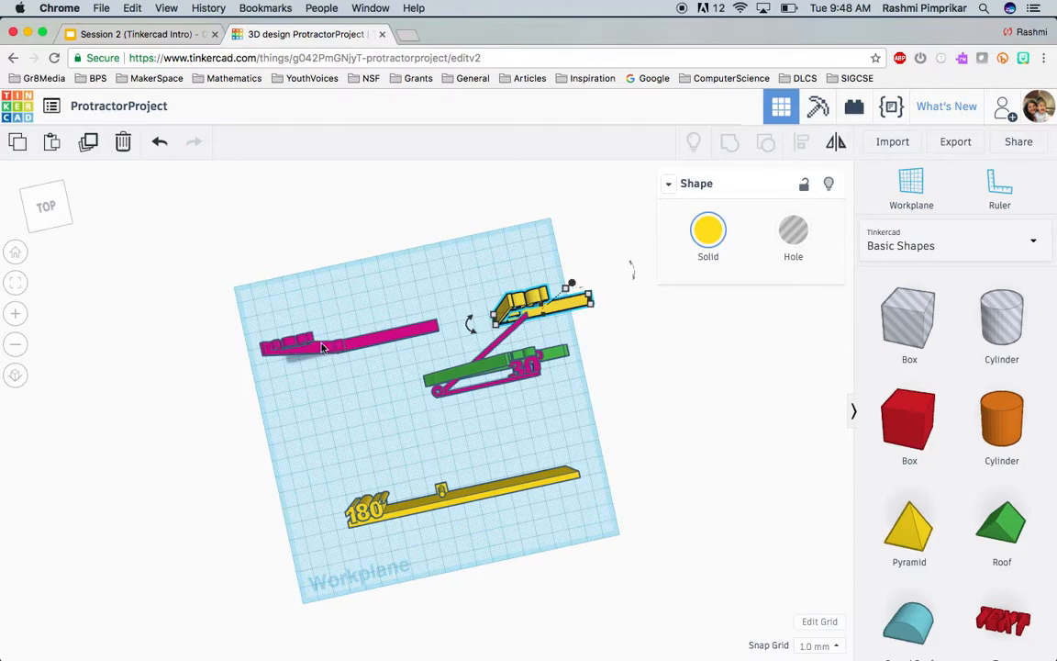
left_click(50, 209)
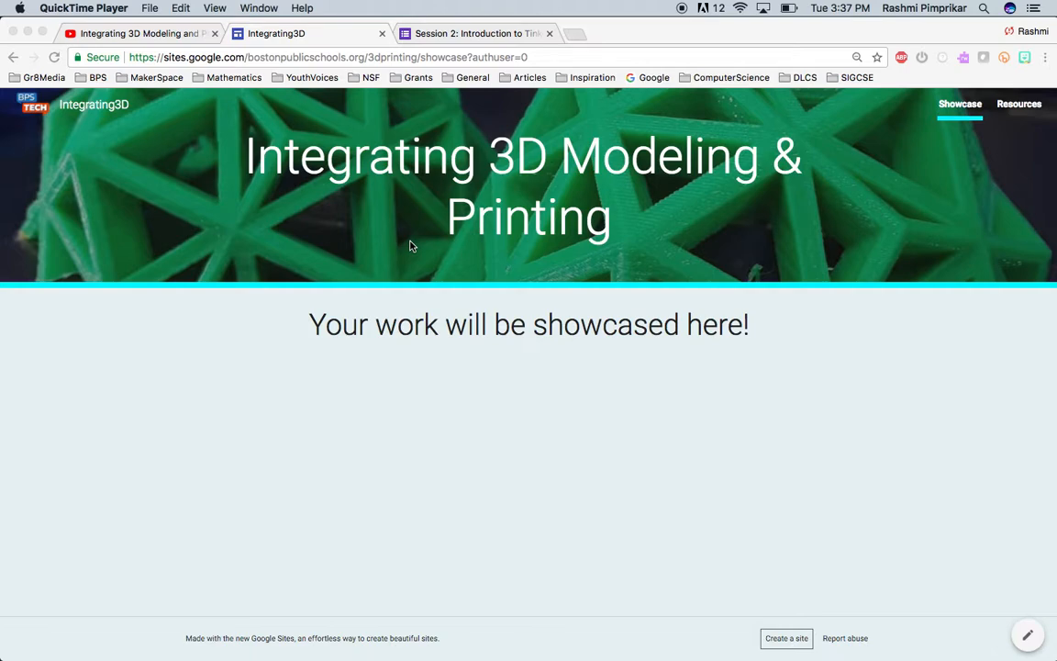
Open the Resources page of the Integrating3D site and look over the Session 2: Introduction to Tinkercad materials
left_click(1024, 108)
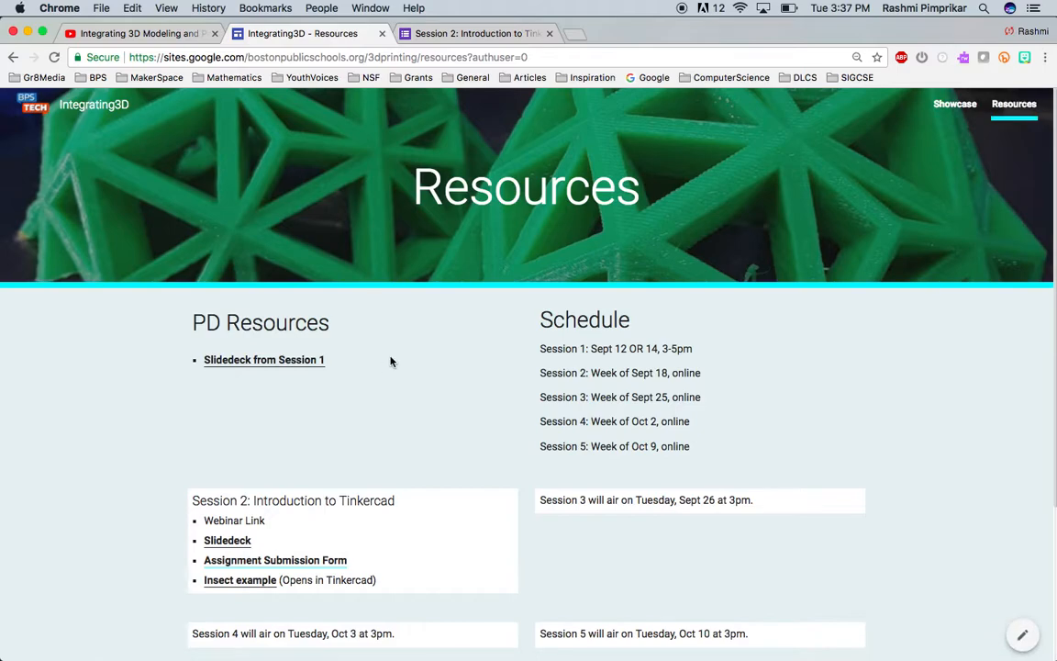
scroll(389, 361, "down", 3)
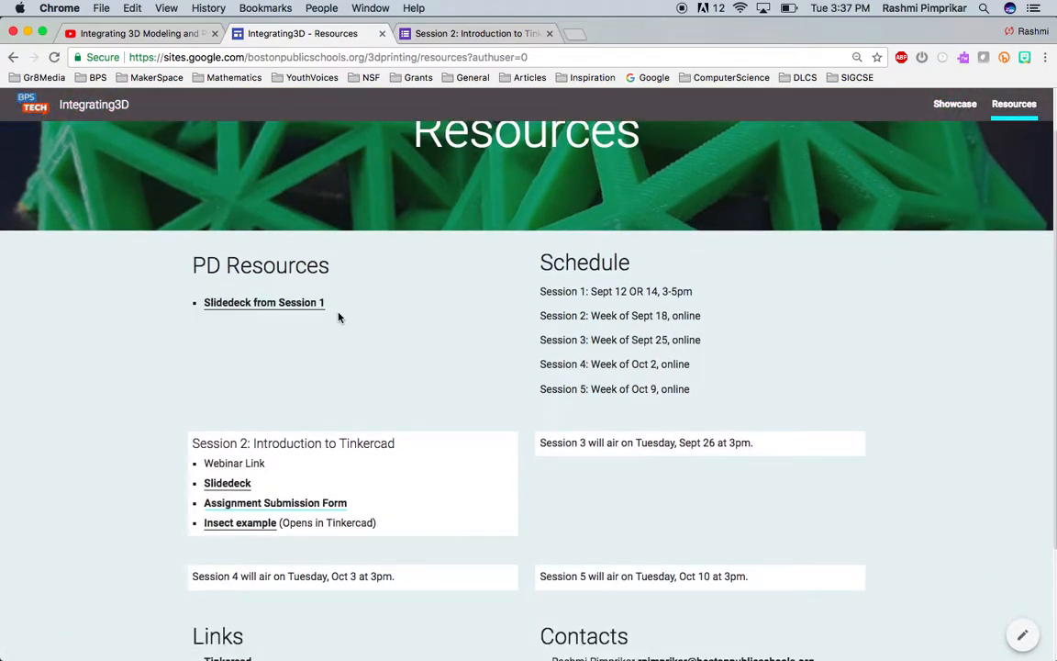
scroll(444, 415, "down", 2)
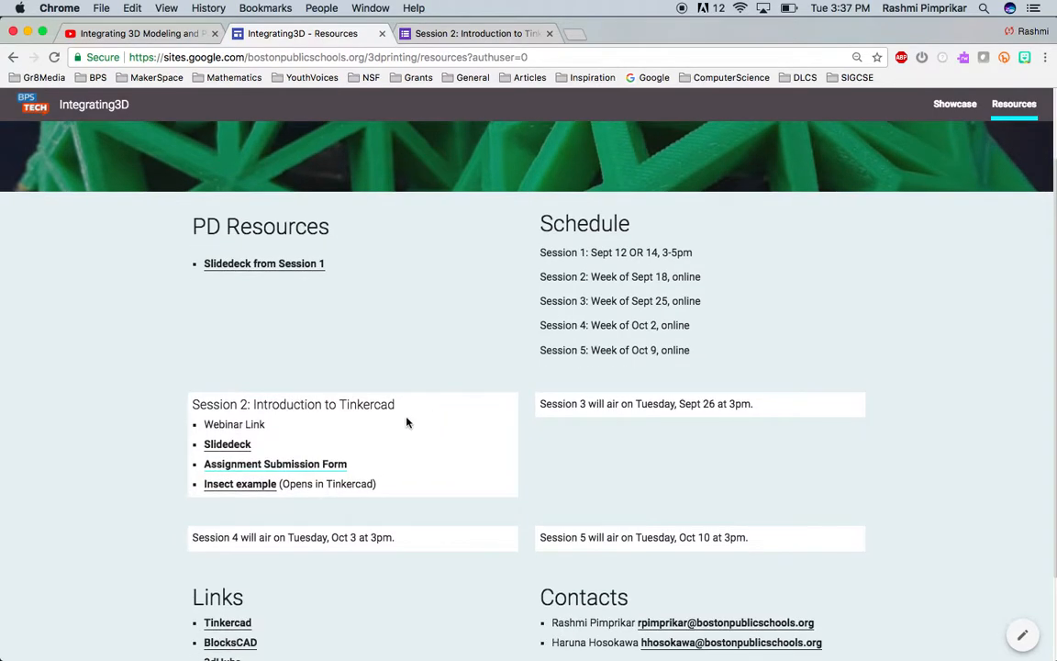
Open the Session 2 Assignment Submission Form and review the fields it asks for
left_click(305, 472)
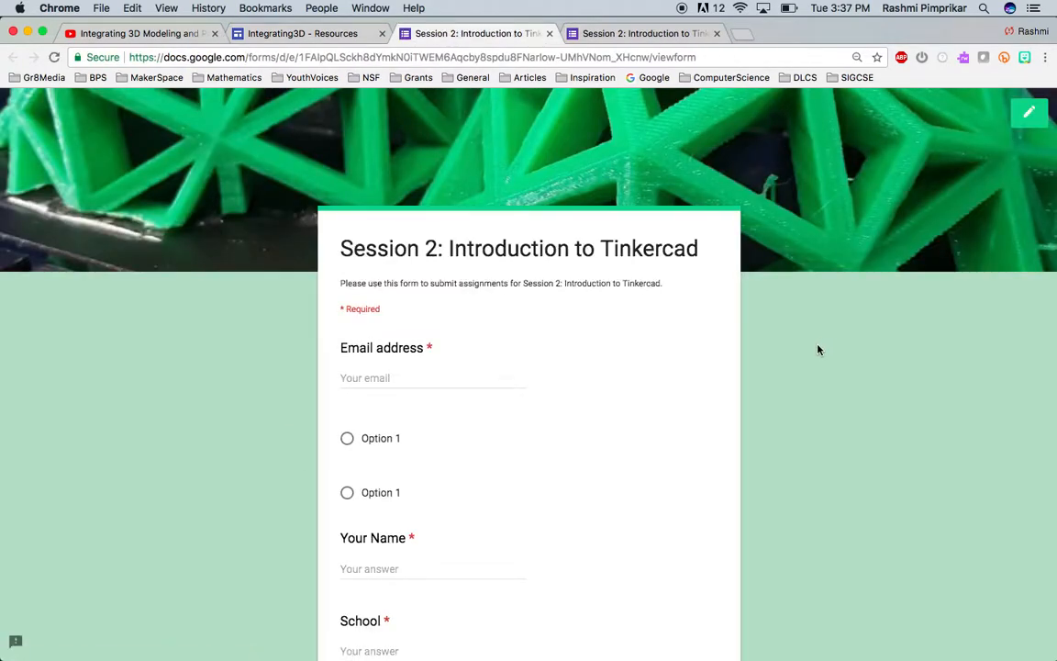
scroll(819, 349, "down", 1)
scroll(818, 350, "down", 2)
scroll(803, 266, "down", 1)
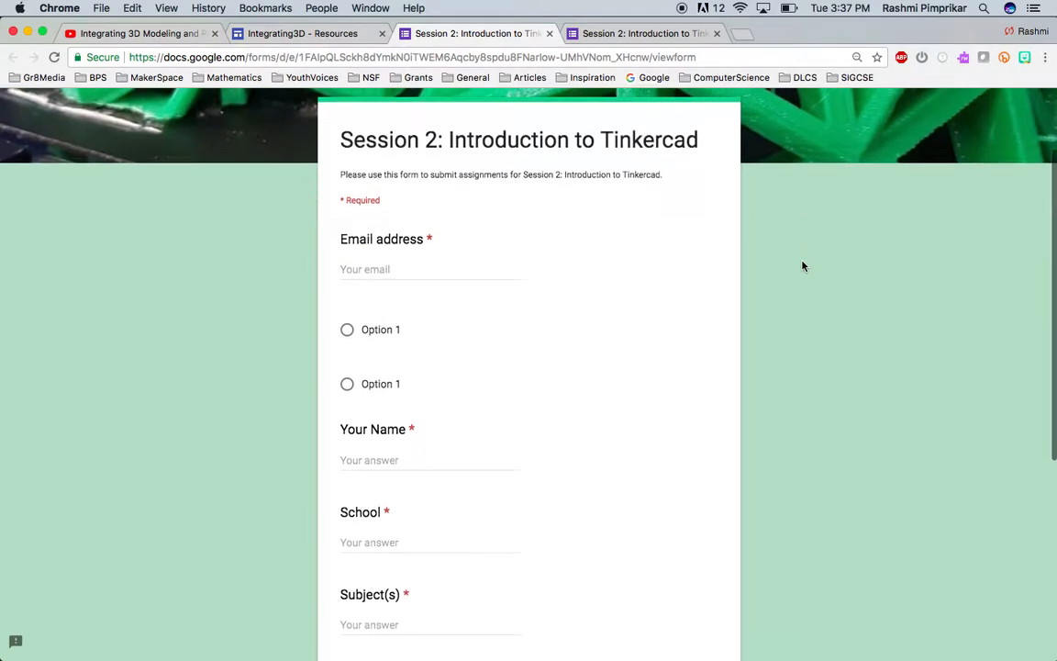